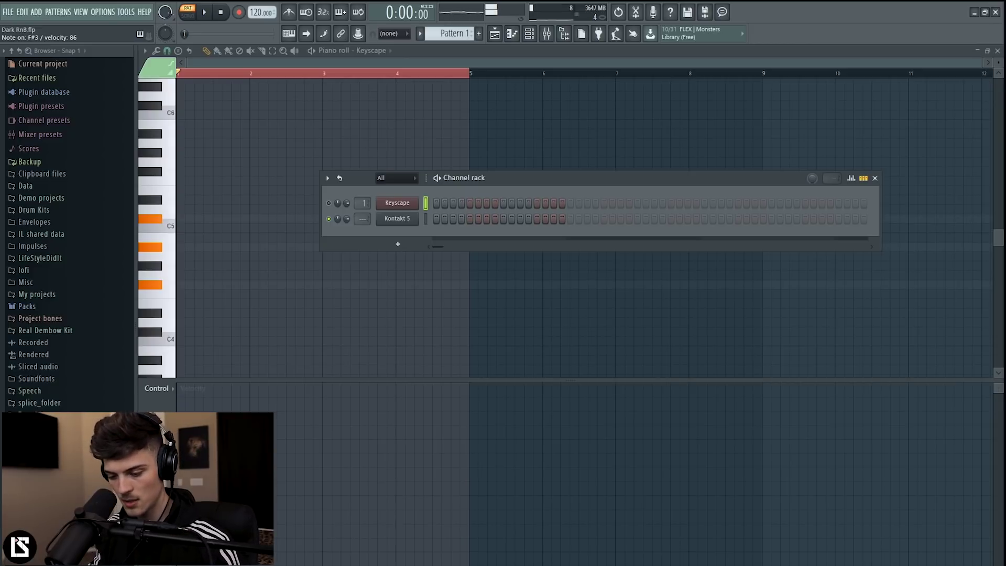
# Record a four-chord progression into the Keyscape piano roll, starting new chords at bars 1, 3, 5 and 7
pyautogui.press('space')
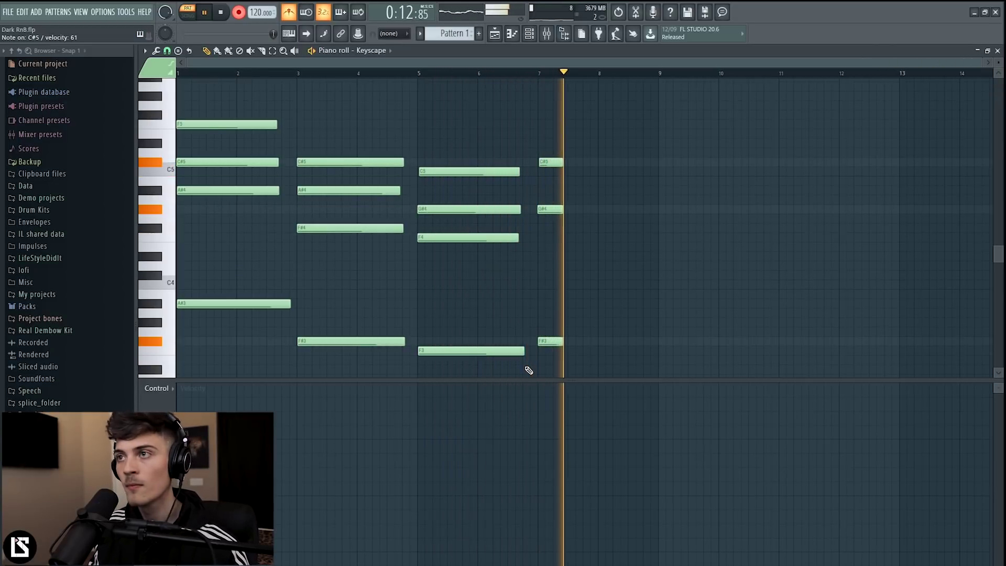
pyautogui.press('space')
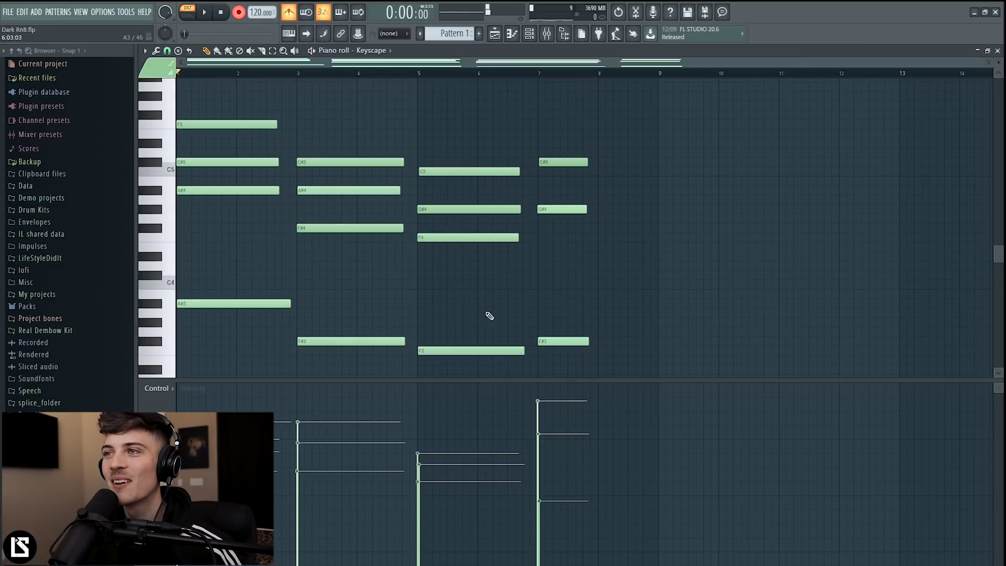
# Replace the chord at bar 7 with a copy of the chord at bar 3
pyautogui.rightClick(559, 156)
pyautogui.scroll(-1, 547, 364)
pyautogui.scroll(2, 547, 364)
pyautogui.moveTo(229, 107); pyautogui.dragTo(225, 211)
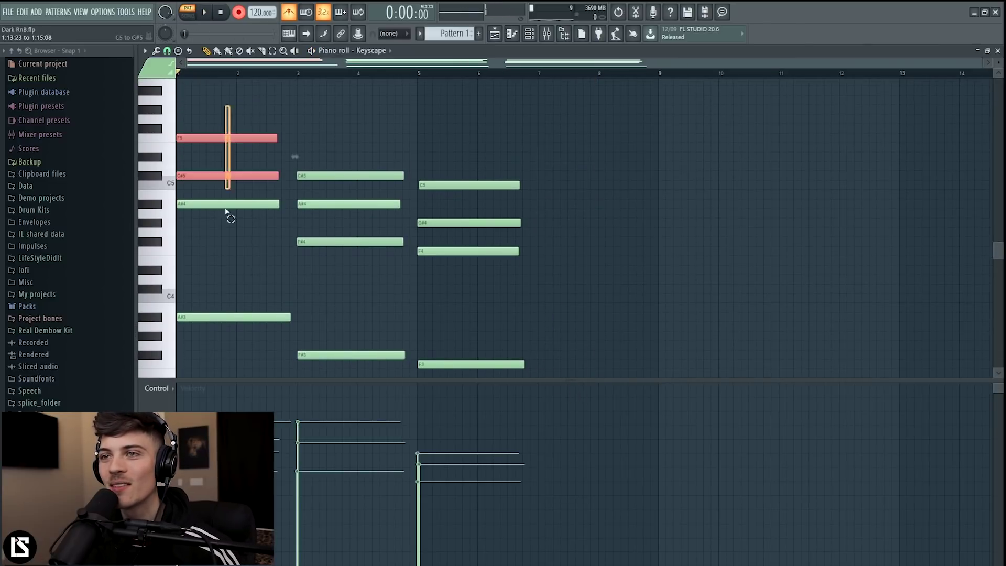
pyautogui.moveTo(218, 339); pyautogui.dragTo(220, 165)
pyautogui.moveTo(330, 134); pyautogui.dragTo(578, 359)
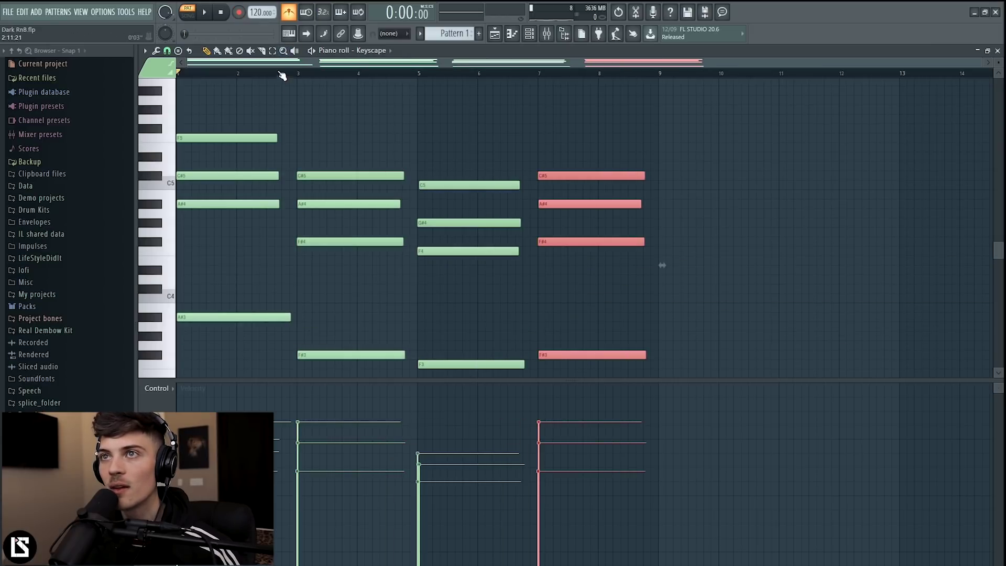
# Select the bass notes of all four Keyscape chords and lower their velocity
pyautogui.keyDown('ctrl'); pyautogui.scroll(-1, 618, 287); pyautogui.keyUp('ctrl')
pyautogui.scroll(-1, 617, 287)
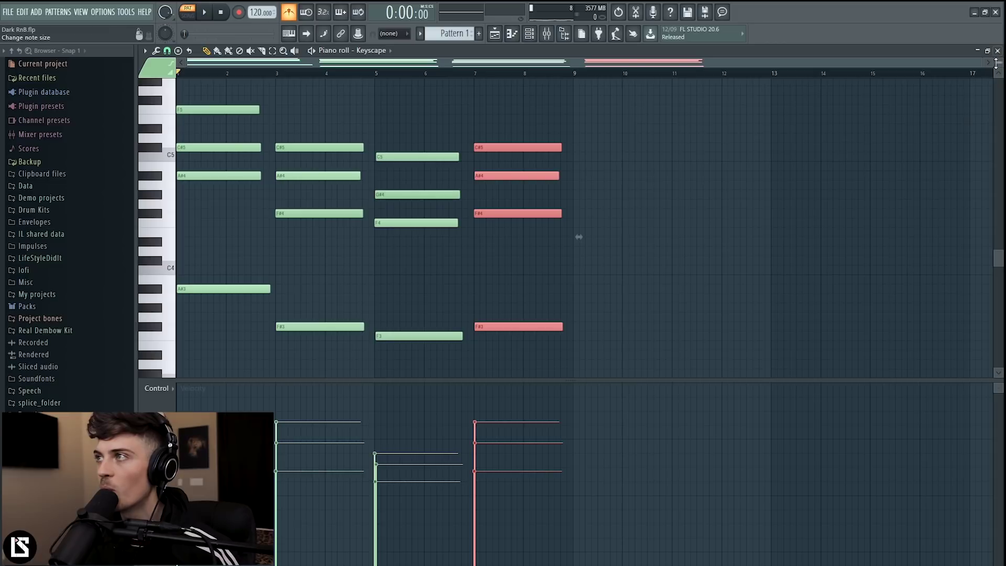
pyautogui.moveTo(995, 63); pyautogui.dragTo(996, 50)
pyautogui.moveTo(231, 249); pyautogui.dragTo(546, 341)
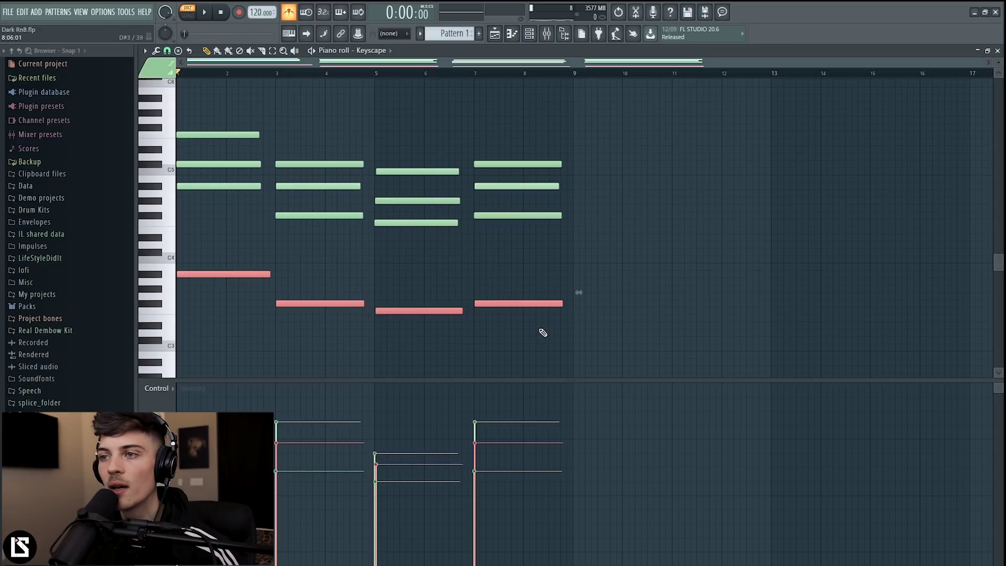
pyautogui.click(755, 309)
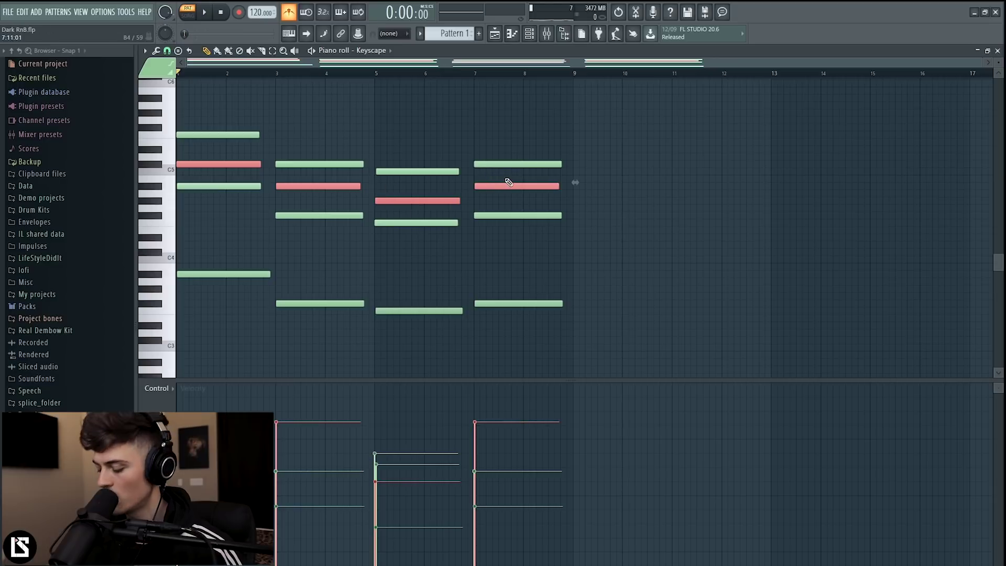
# Raise the selected middle note of each chord by one octave and transpose all notes up one semitone
pyautogui.hotkey('ctrl', 'Up')
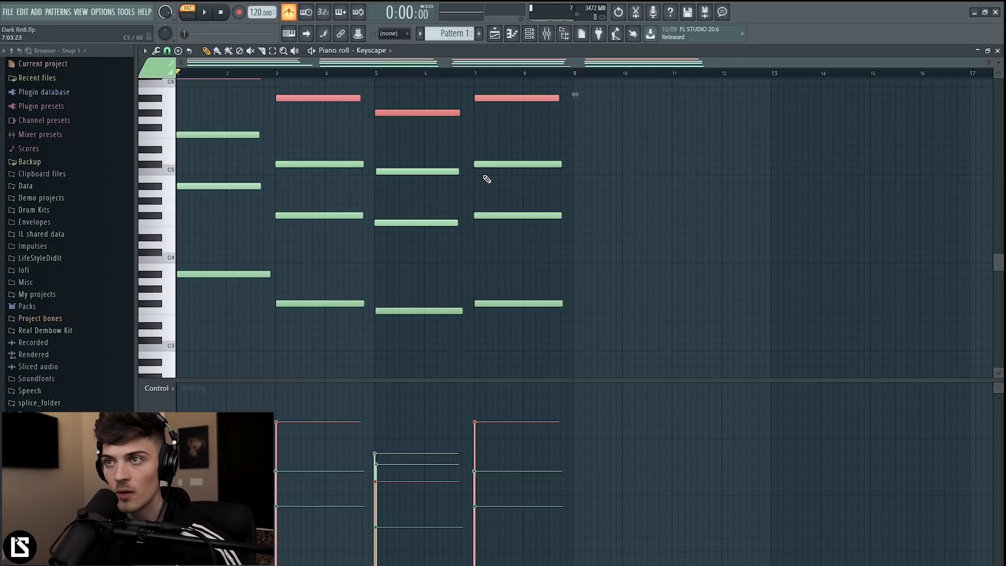
pyautogui.hotkey('ctrl', 'a')
pyautogui.hotkey('shift', 'Up')
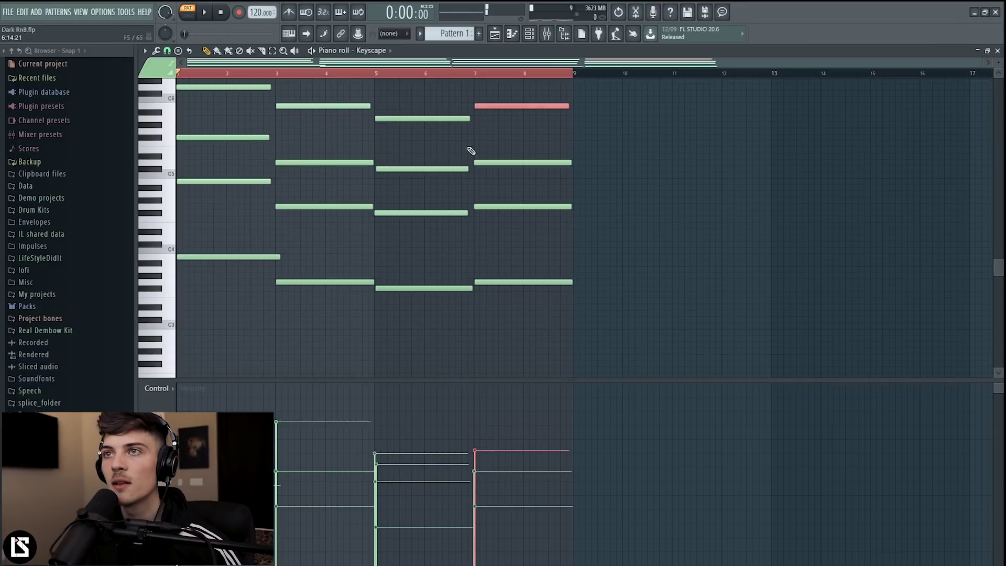
# Lower the velocity of the top note at bar 3, and slightly reduce the velocity of all Keyscape notes
pyautogui.click(310, 106)
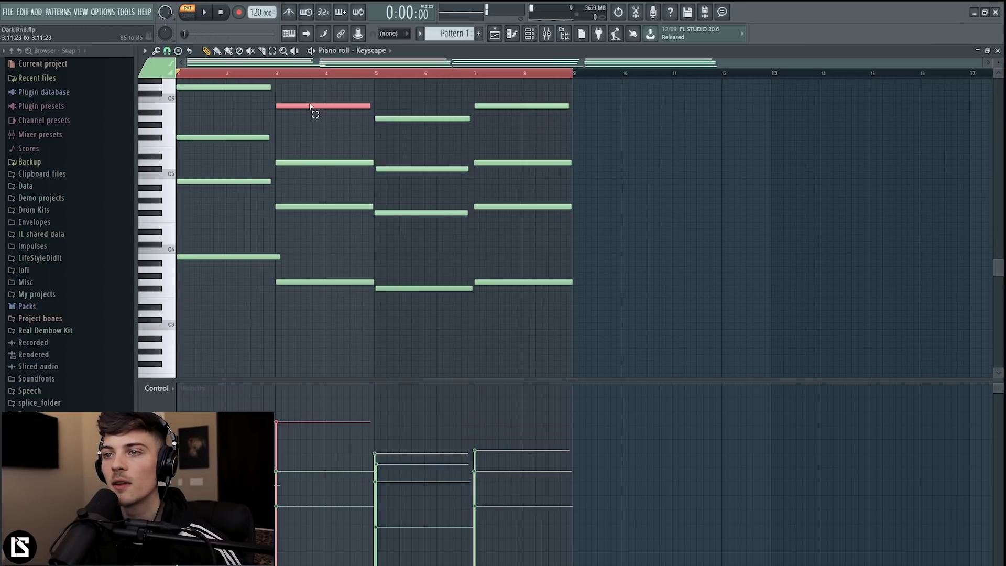
pyautogui.scroll(2, 613, 142)
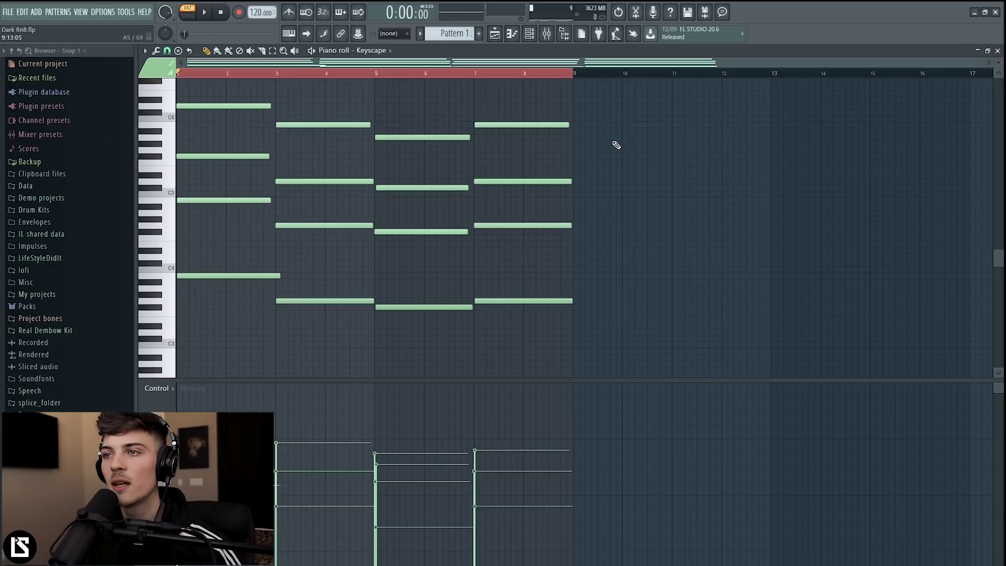
pyautogui.hotkey('ctrl', 'a')
pyautogui.scroll(-2, 623, 150)
pyautogui.hotkey('ctrl', 'd')
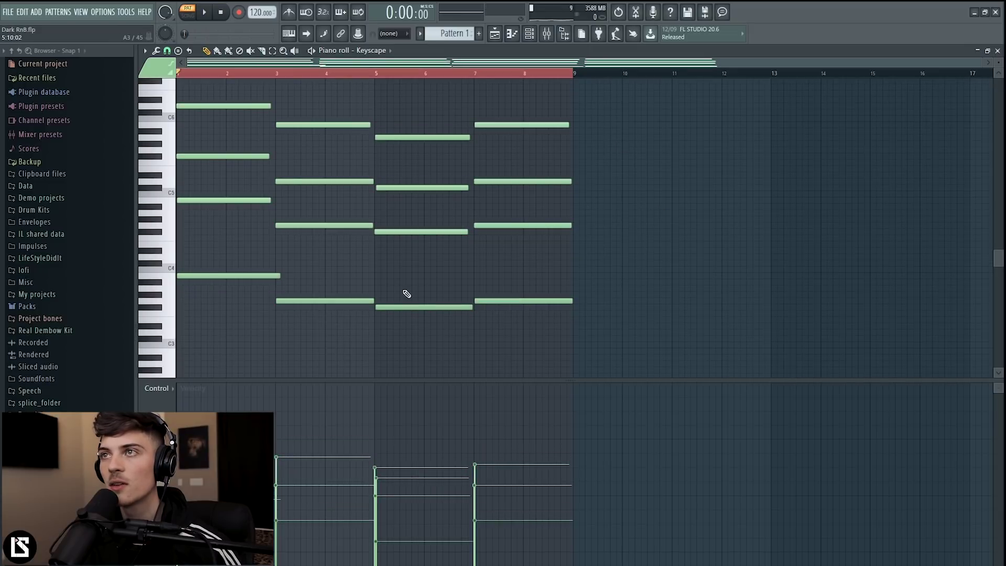
# Copy all Keyscape chord notes into the Kontakt 5 channel
pyautogui.click(529, 34)
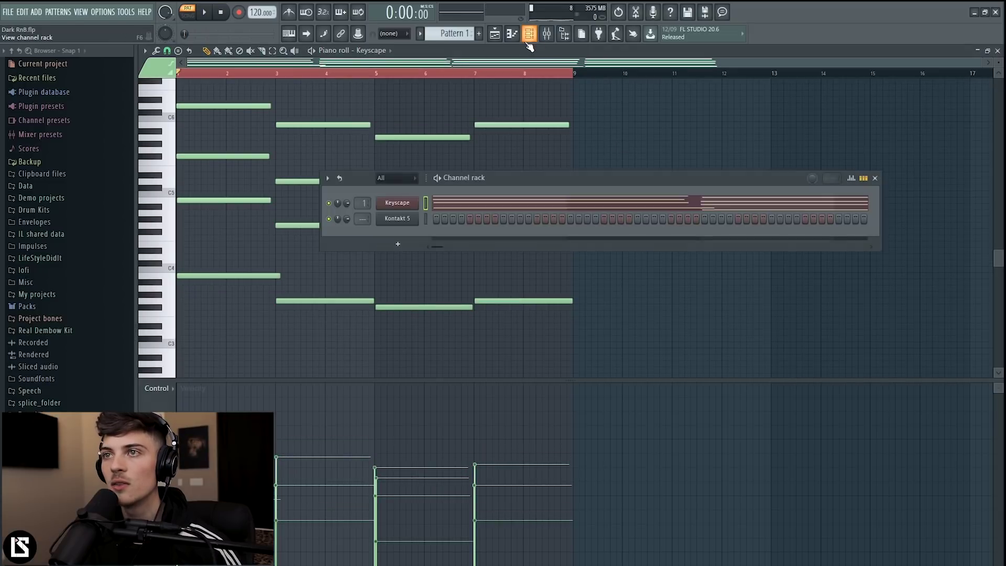
pyautogui.click(426, 219)
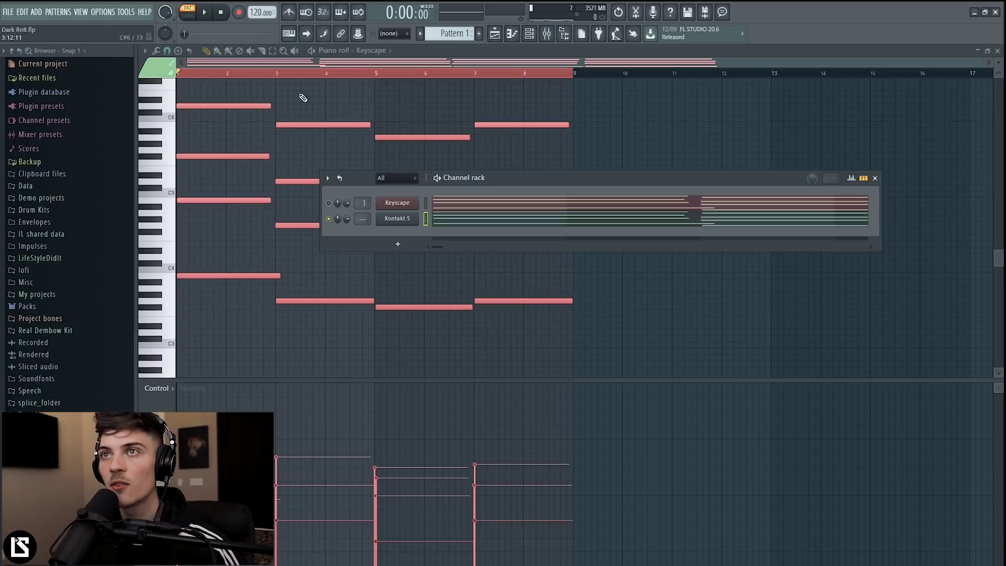
pyautogui.press('F7')
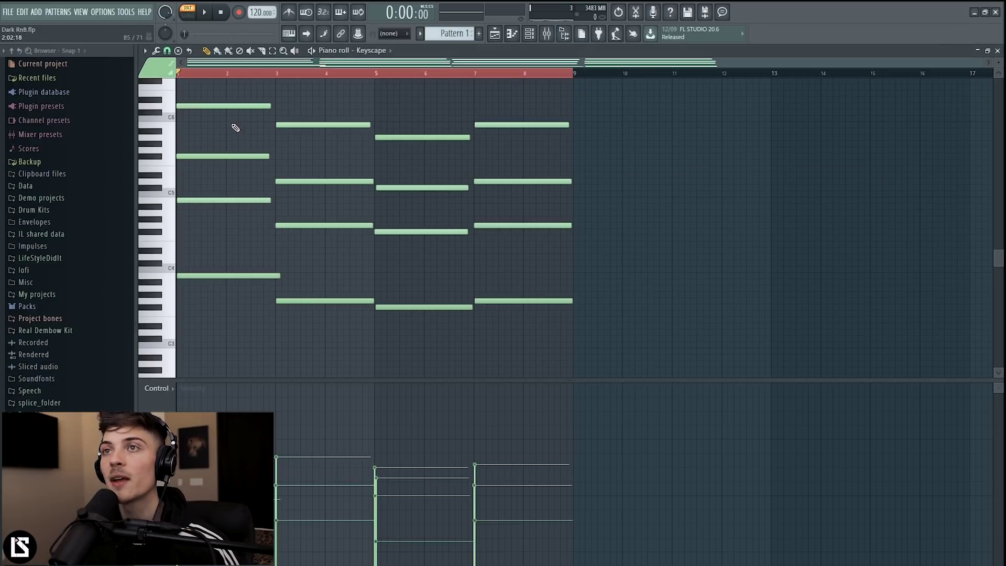
# Transpose the Kontakt 5 notes up two semitones and shorten the first bass note to end around bar 3 during playback
pyautogui.press('space')
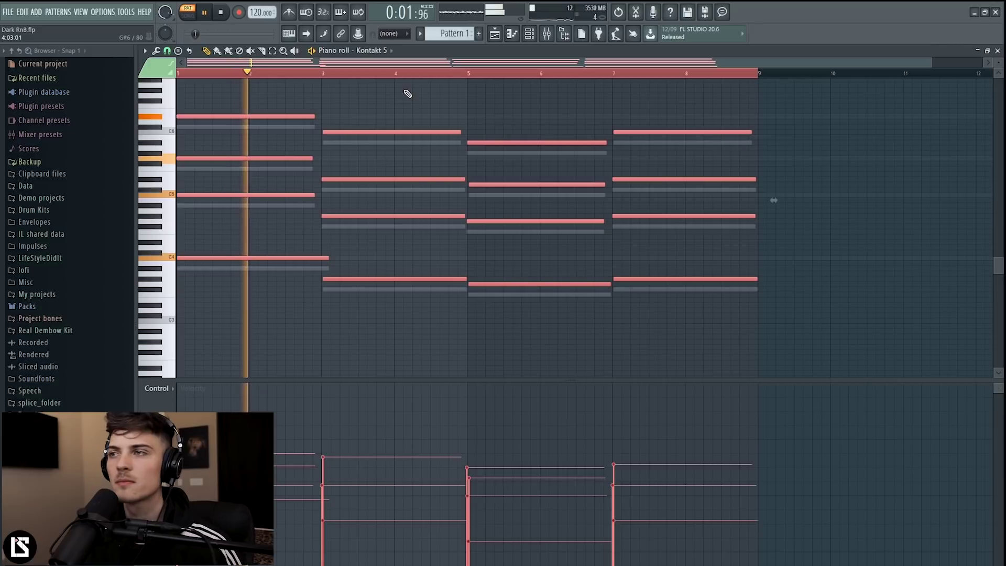
pyautogui.hotkey('ctrl', 'd')
pyautogui.moveTo(326, 259); pyautogui.dragTo(319, 260)
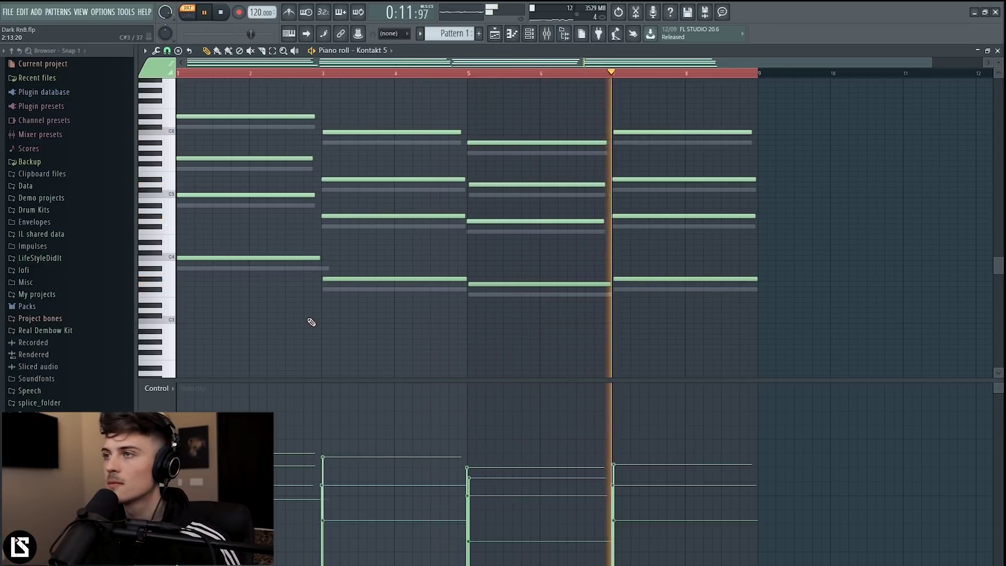
# Try transposing all Kontakt 5 notes up one more semitone and play the chords back
pyautogui.press('space')
pyautogui.hotkey('ctrl', 'a')
pyautogui.press('Up')
pyautogui.press('space')
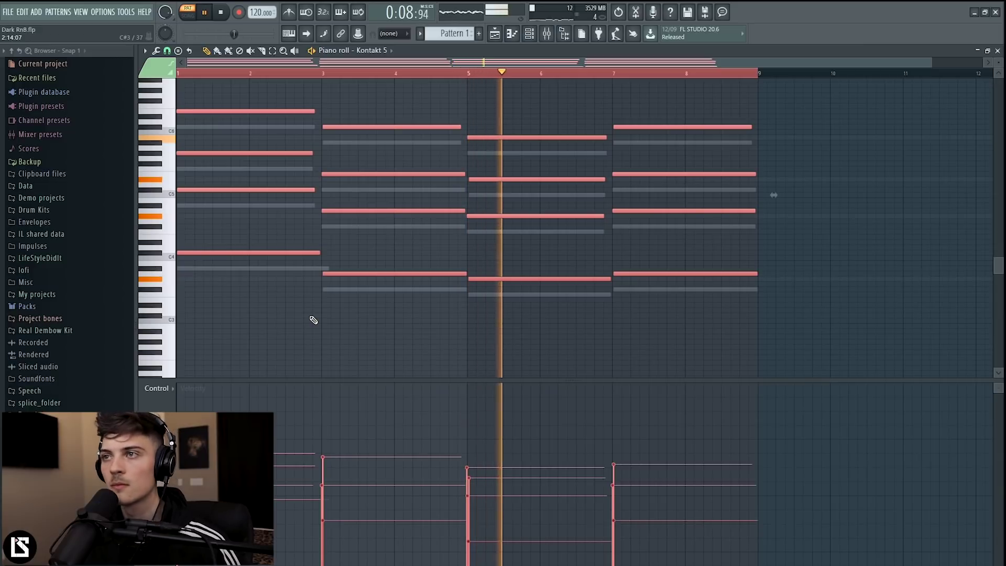
# Try transposing the Kontakt 5 notes down five semitones and audition the chords
pyautogui.press('space')
pyautogui.scroll(2, 314, 319)
pyautogui.press('space')
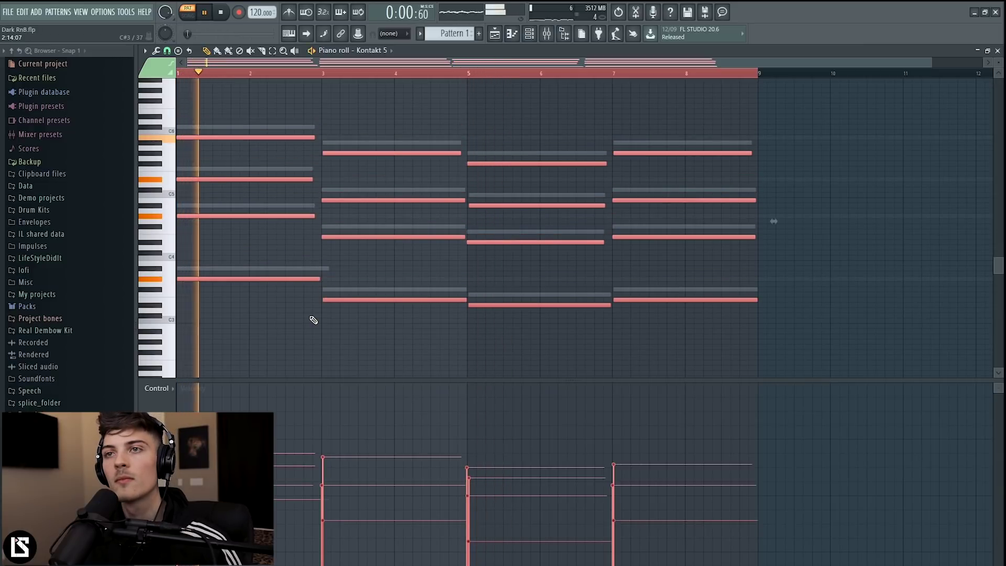
pyautogui.press('space')
pyautogui.press('space')
# Transpose the Kontakt 5 notes back up four semitones while auditioning them, and stop playback
pyautogui.hotkey('shift', 'Up')
pyautogui.hotkey('shift', 'Up')
pyautogui.hotkey('shift', 'Up')
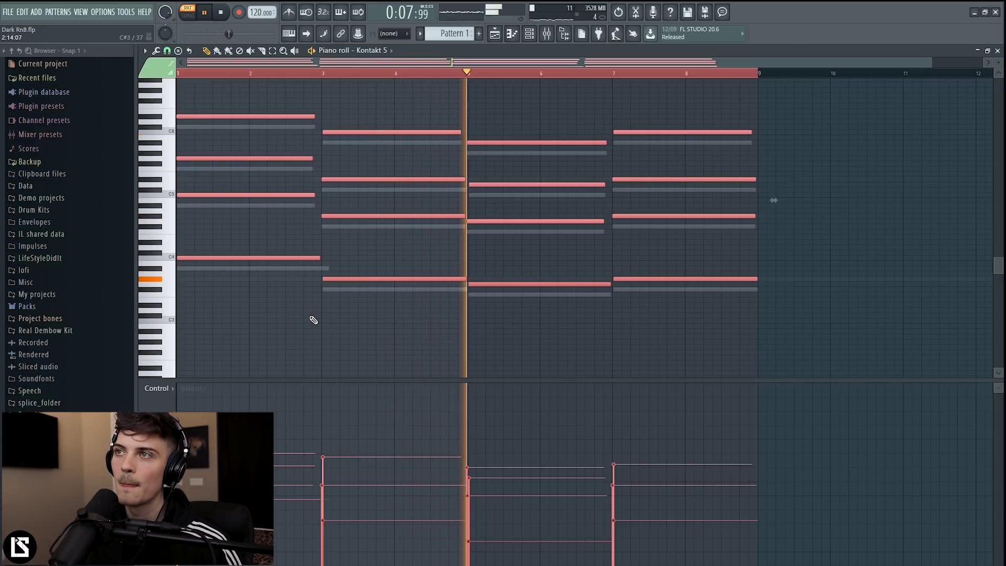
pyautogui.press('space')
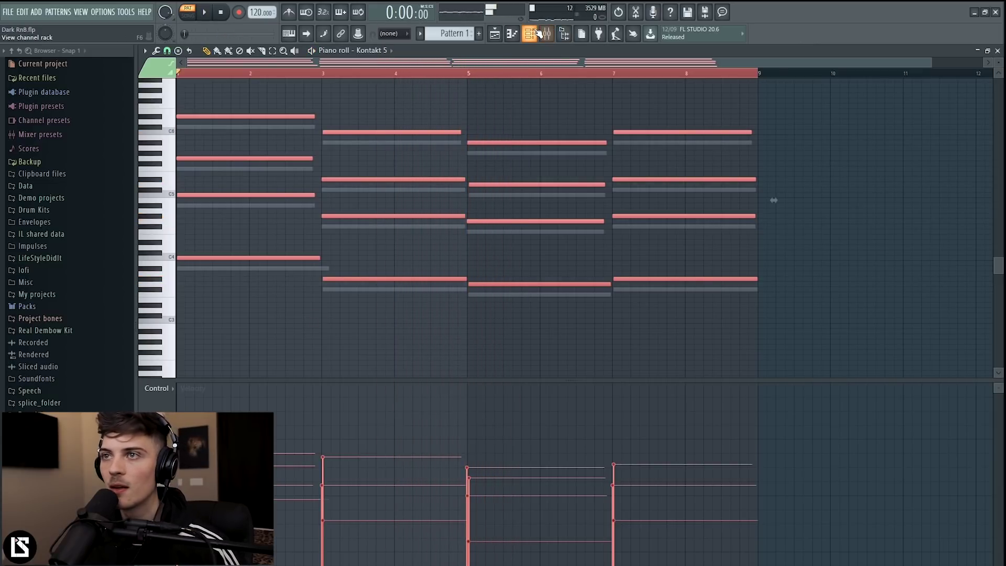
# Replace the Keyscape notes with a copy of the Kontakt 5 notes and enable both channels
pyautogui.click(529, 34)
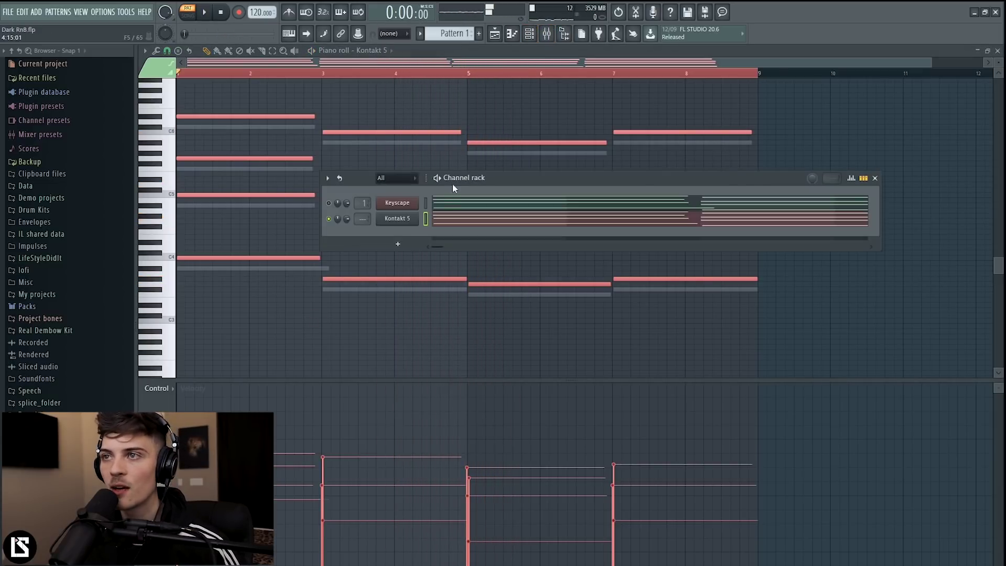
pyautogui.click(426, 202)
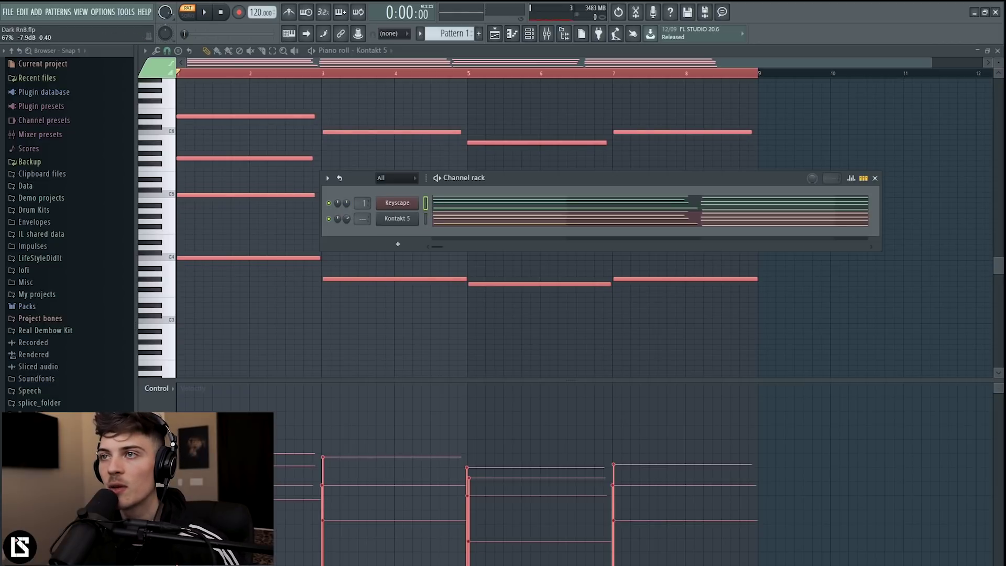
# Rename the Kontakt 5 channel to Vocal
pyautogui.keyDown('shift'); pyautogui.click(395, 219); pyautogui.keyUp('shift')
pyautogui.write('Vocal')
pyautogui.press('Return')
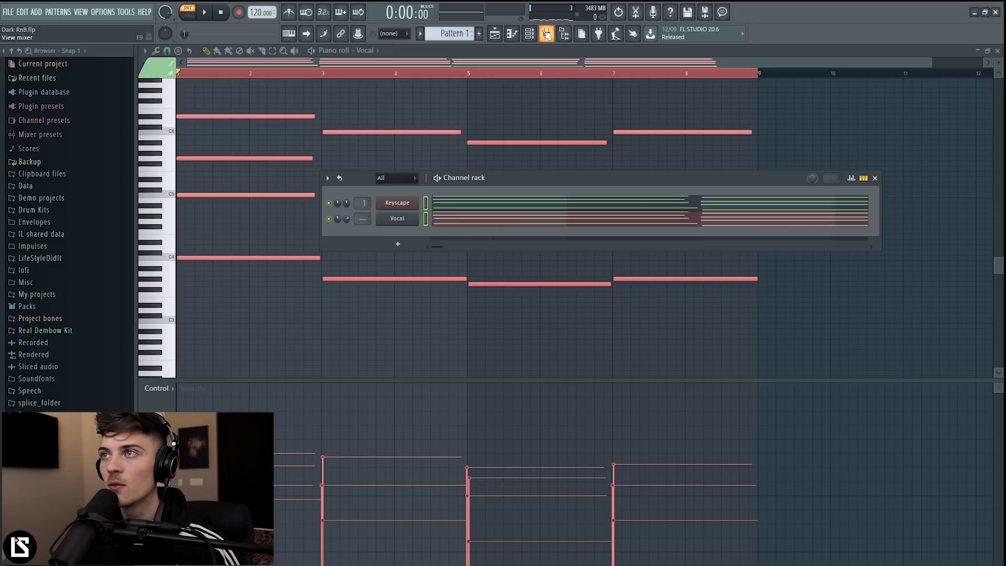
# Route the Keyscape and Vocal channels to consecutive mixer tracks starting from the Lead track
pyautogui.click(547, 33)
pyautogui.rightClick(299, 225)
pyautogui.moveTo(367, 225)
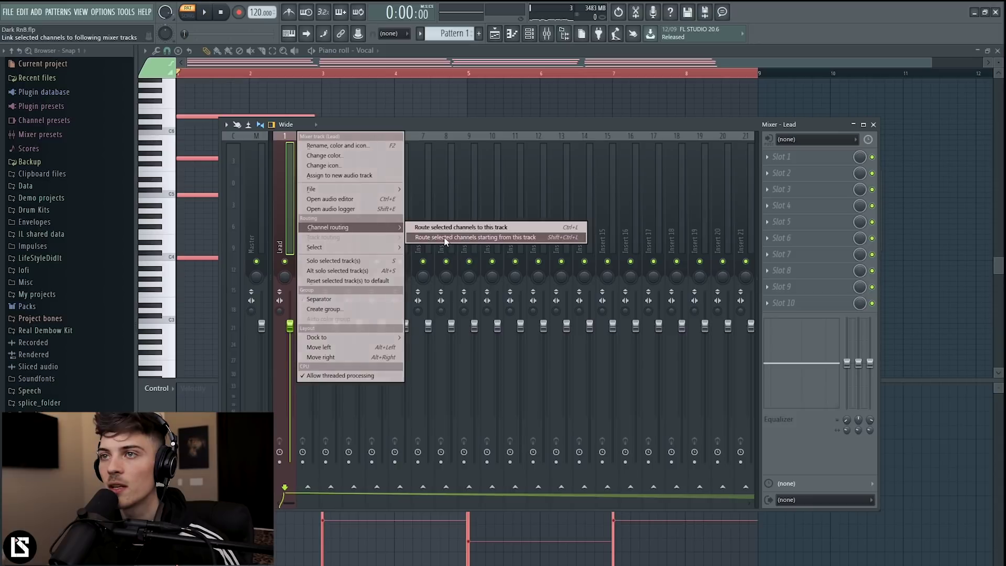
pyautogui.click(444, 228)
# Insert Fruity parametric EQ 2 on the Vocal mixer track with lows cut and highs reduced, plus Fruity Reeverb 2 with 19% stereo separation
pyautogui.click(778, 174)
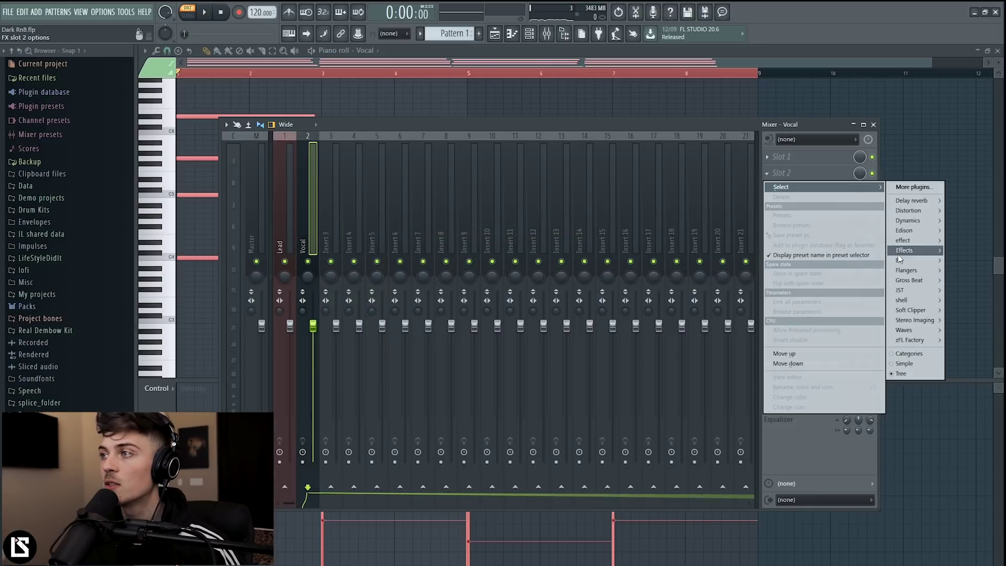
pyautogui.click(848, 260)
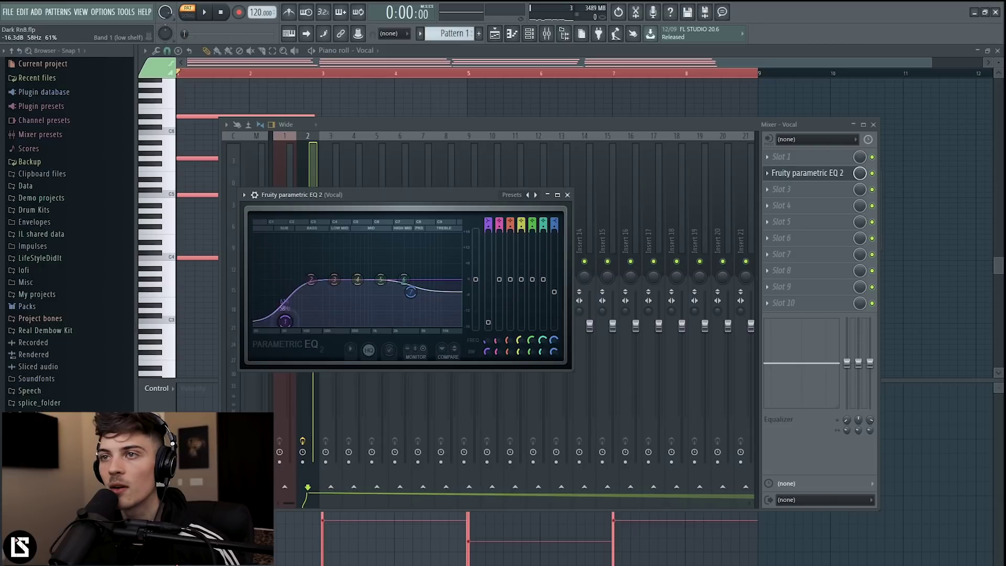
pyautogui.click(765, 189)
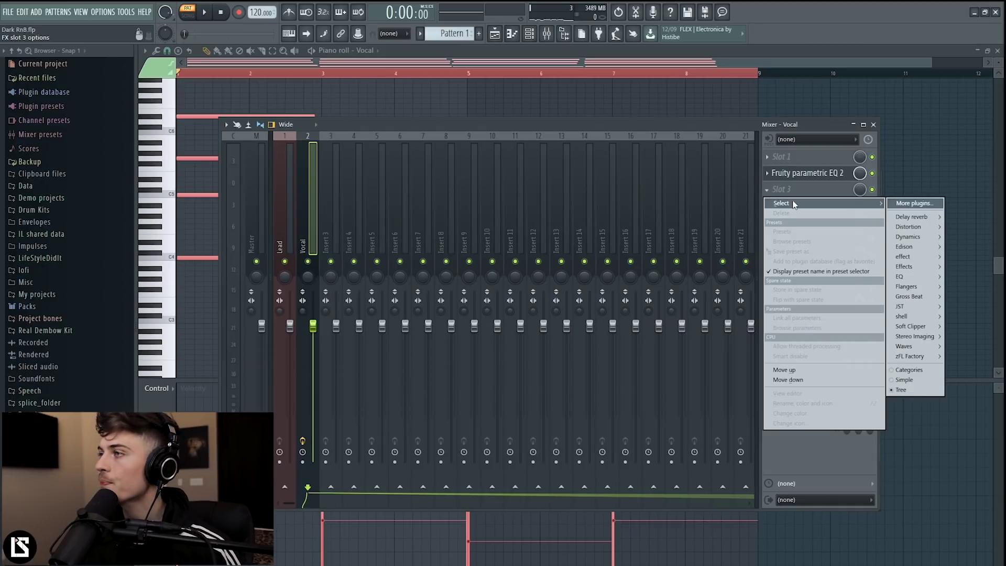
pyautogui.click(852, 247)
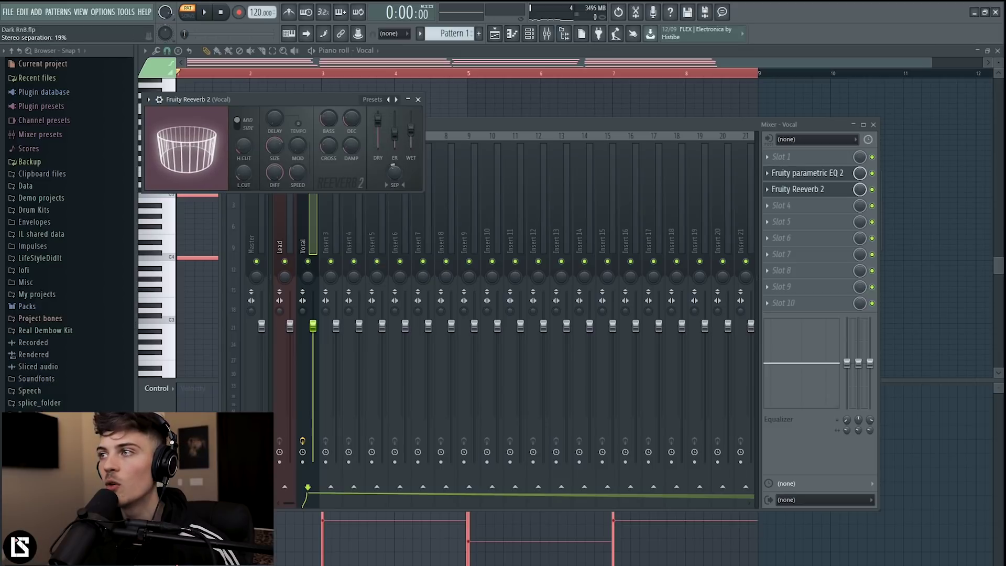
# Add H-Delay Stereo to the Vocal mixer track, load the Life Delay 1 preset and set its feedback to 37
pyautogui.click(768, 206)
pyautogui.moveTo(909, 363)
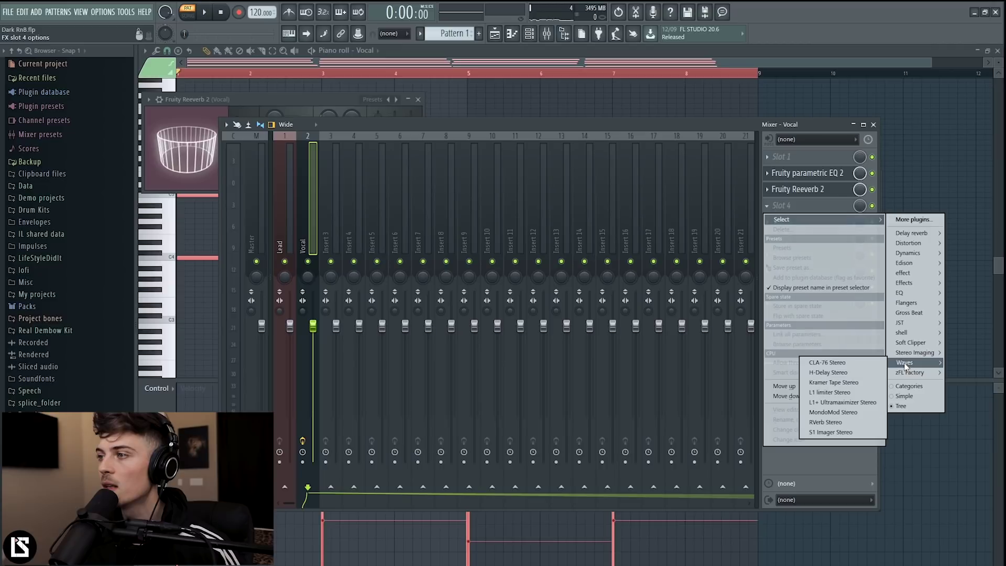
pyautogui.click(837, 373)
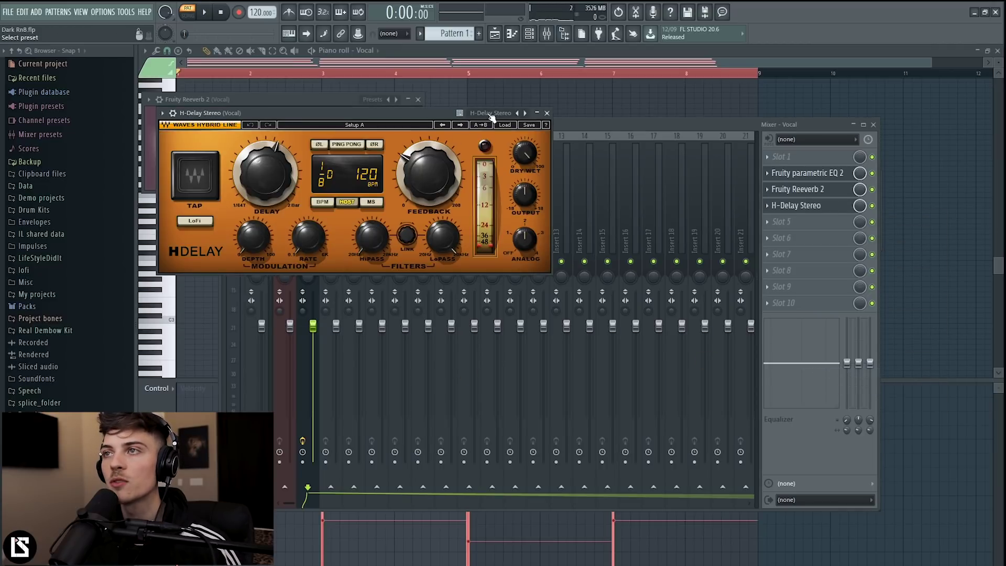
pyautogui.click(492, 114)
pyautogui.click(506, 149)
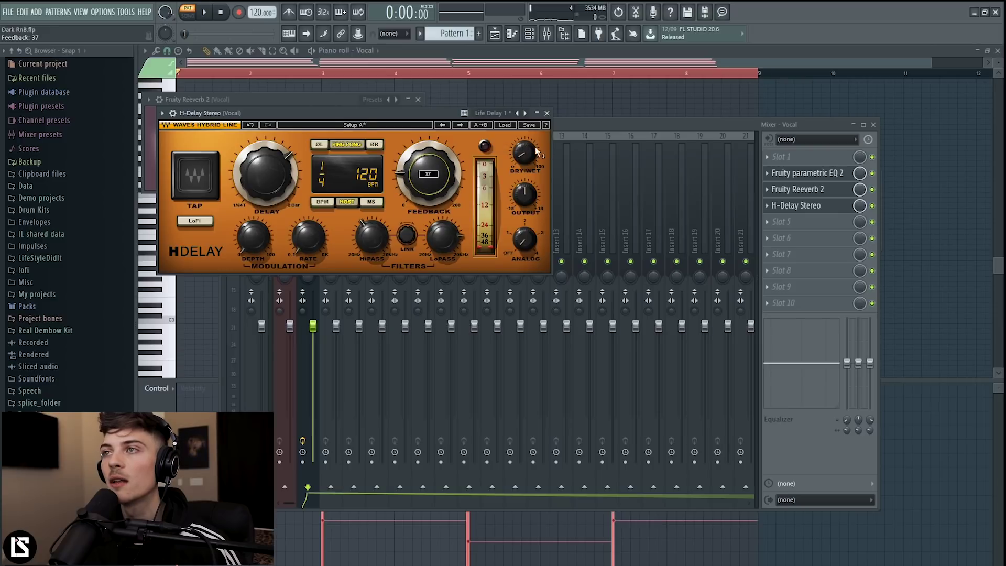
# Play the pattern, close the delay and balance the channel levels, setting the adjusted channel's volume to 32%
pyautogui.press('space')
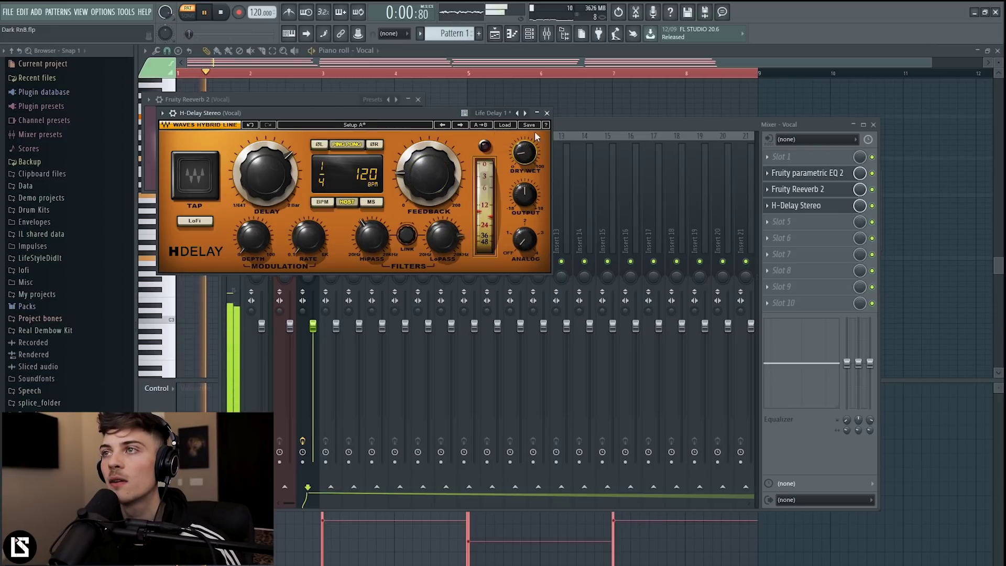
pyautogui.click(547, 112)
pyautogui.click(534, 37)
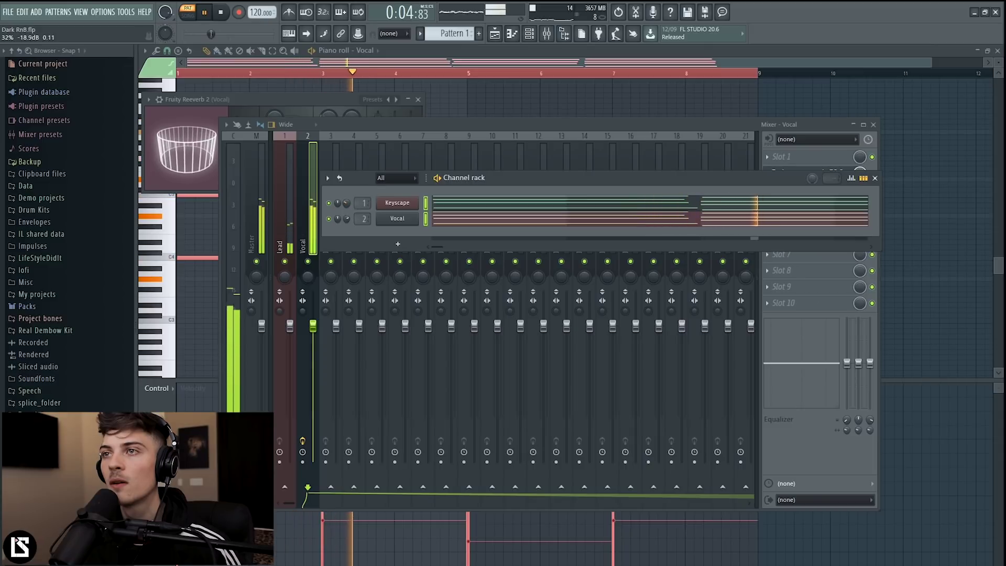
# Cut the lows by 18 dB at 143 Hz and reduce the highs with the Lead mixer track's equalizer
pyautogui.click(287, 226)
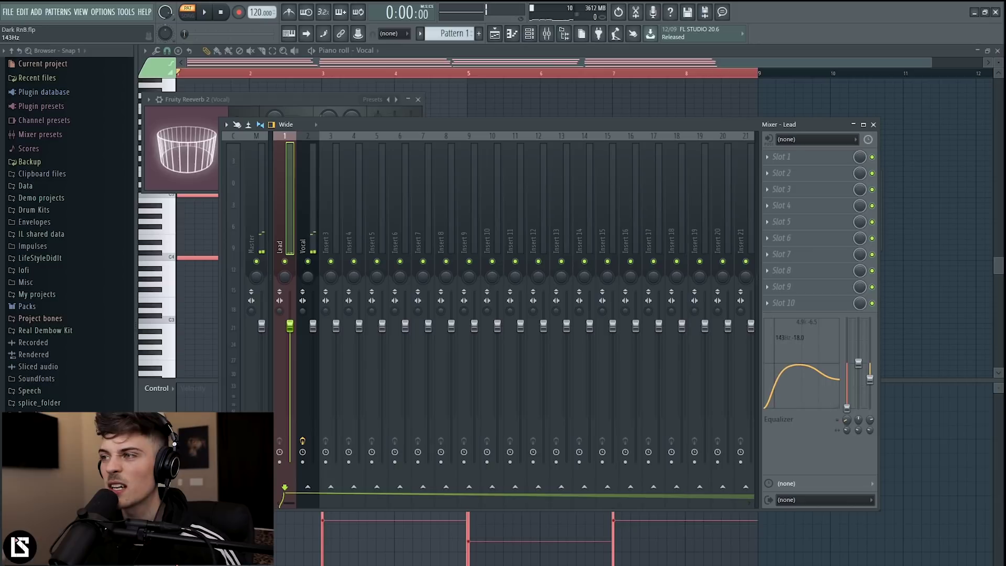
# Close the mixer, then widen and reposition the Channel rack window so more of the pattern fits in it
pyautogui.click(873, 125)
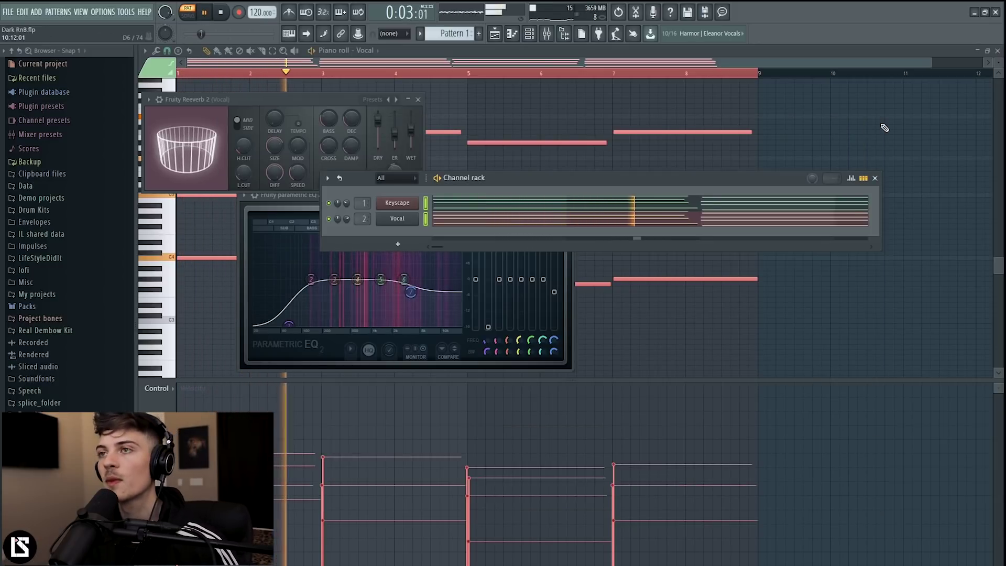
pyautogui.moveTo(522, 179); pyautogui.dragTo(466, 159)
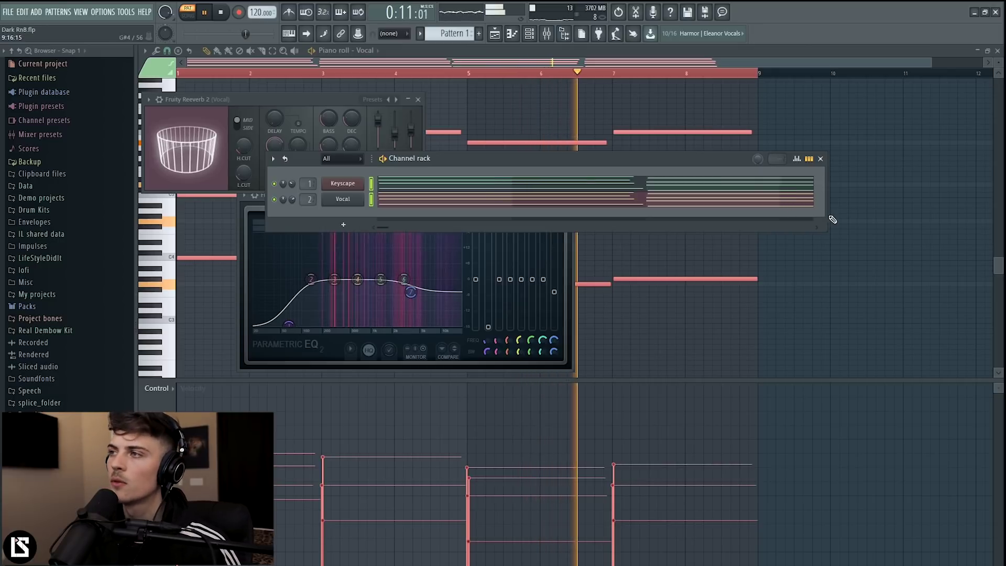
pyautogui.moveTo(826, 212); pyautogui.dragTo(960, 212)
pyautogui.moveTo(813, 167); pyautogui.dragTo(731, 211)
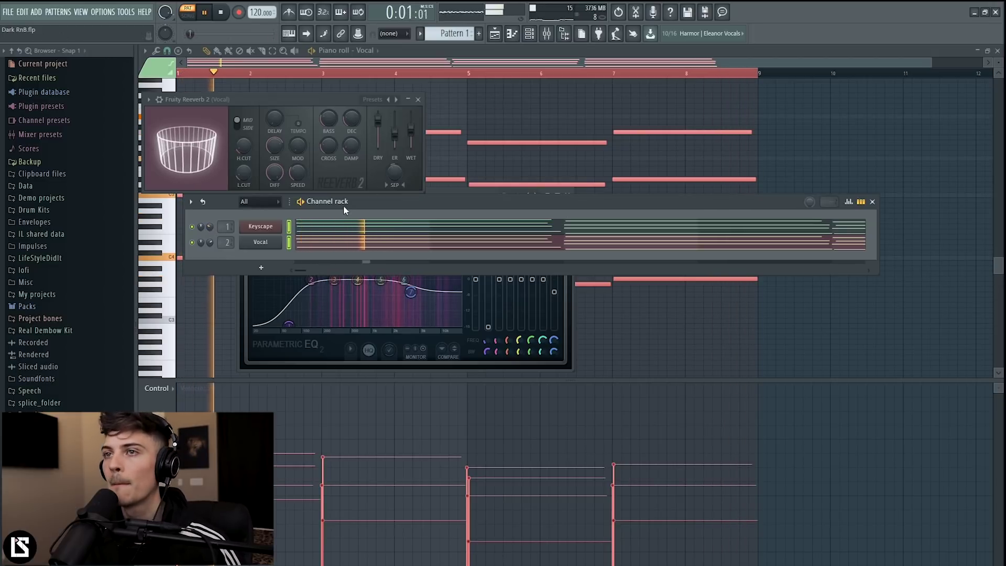
# In the Keyscape piano roll, add a one-bar C6 melody note starting midway through bar 1
pyautogui.click(313, 229)
pyautogui.scroll(3, 276, 186)
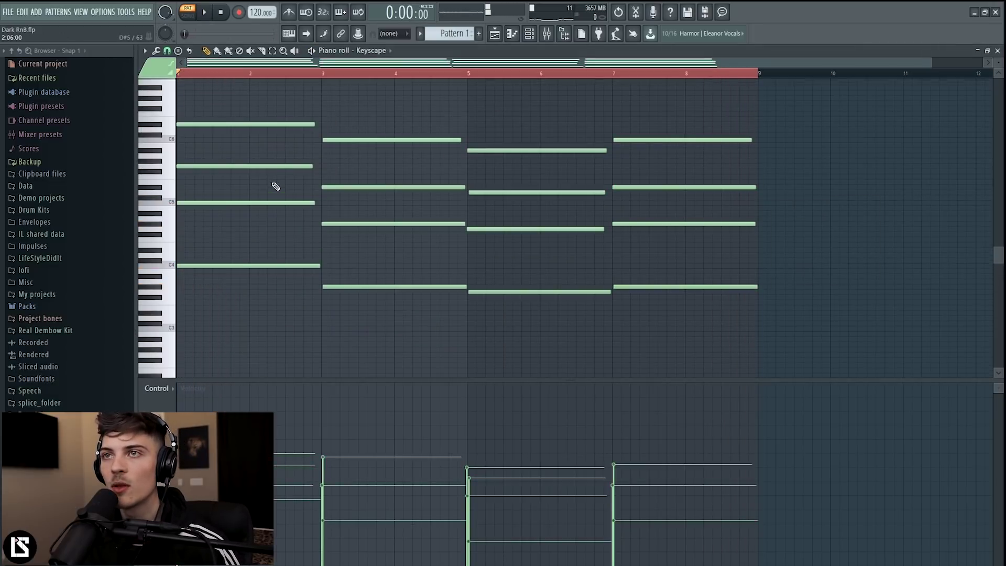
pyautogui.moveTo(1001, 61); pyautogui.dragTo(1001, 68)
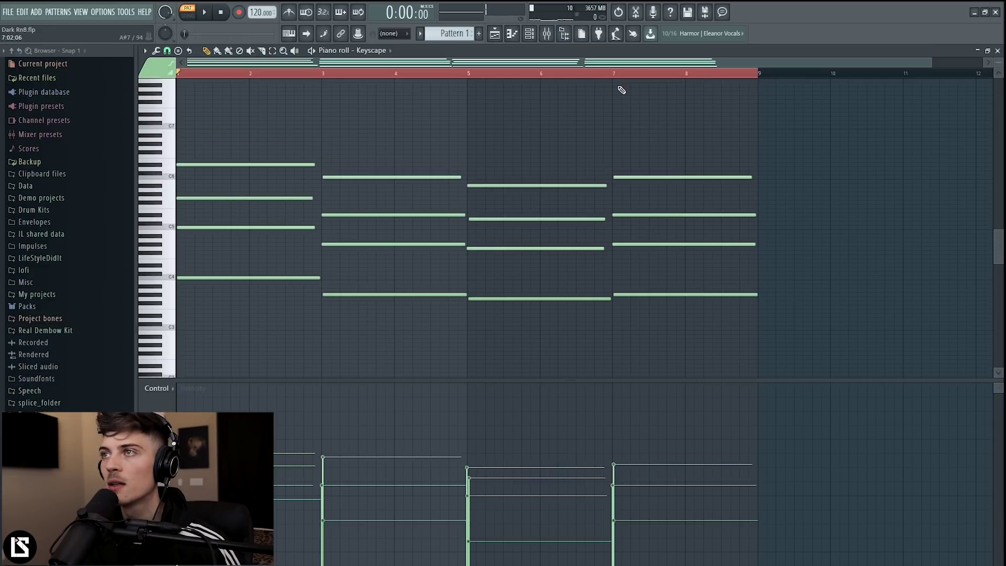
pyautogui.moveTo(931, 62); pyautogui.dragTo(725, 62)
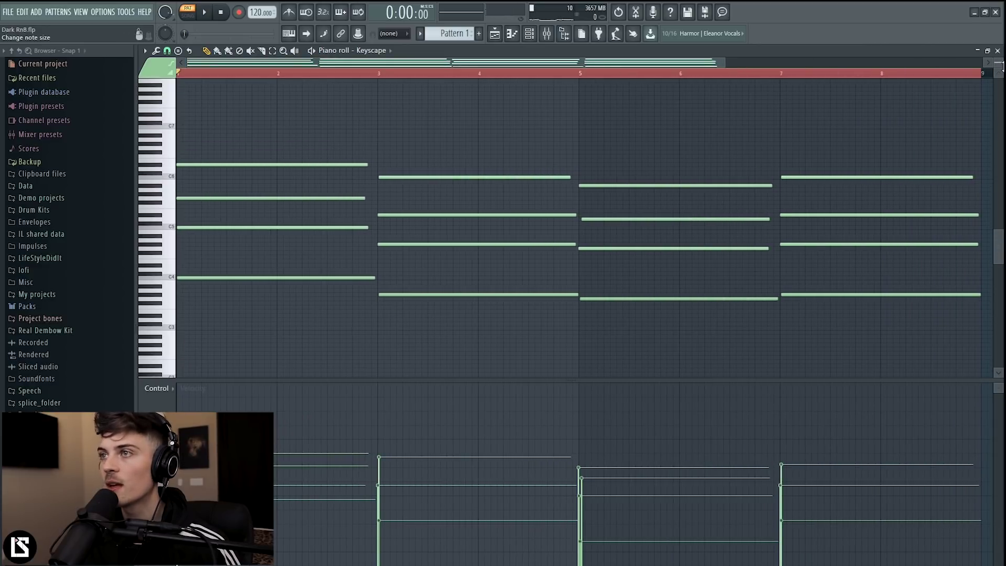
pyautogui.press('space')
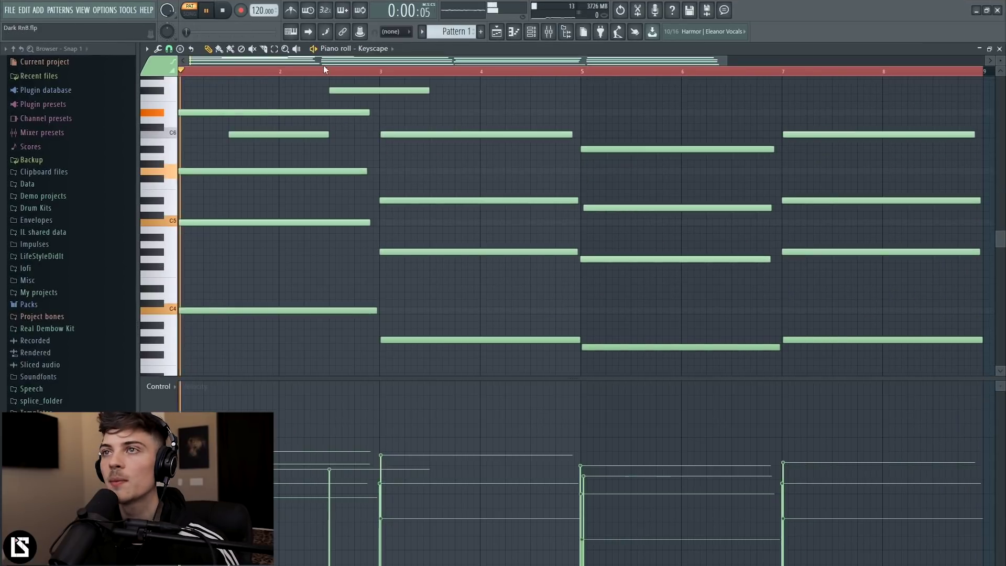
pyautogui.moveTo(409, 90); pyautogui.dragTo(311, 134)
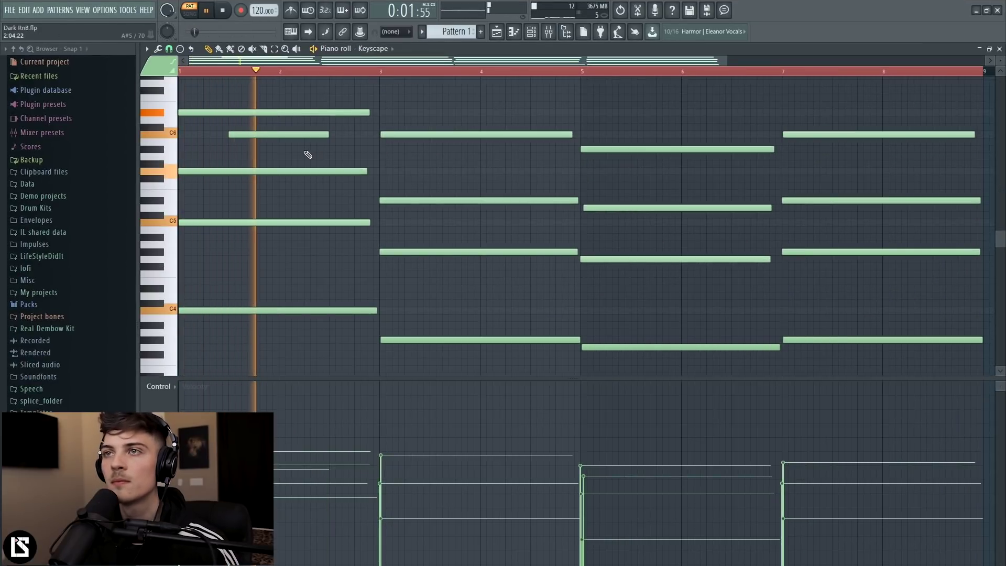
# Add a half-bar G#5 note directly after the C6 melody note, ending at the start of bar 3
pyautogui.click(335, 155)
pyautogui.press('space')
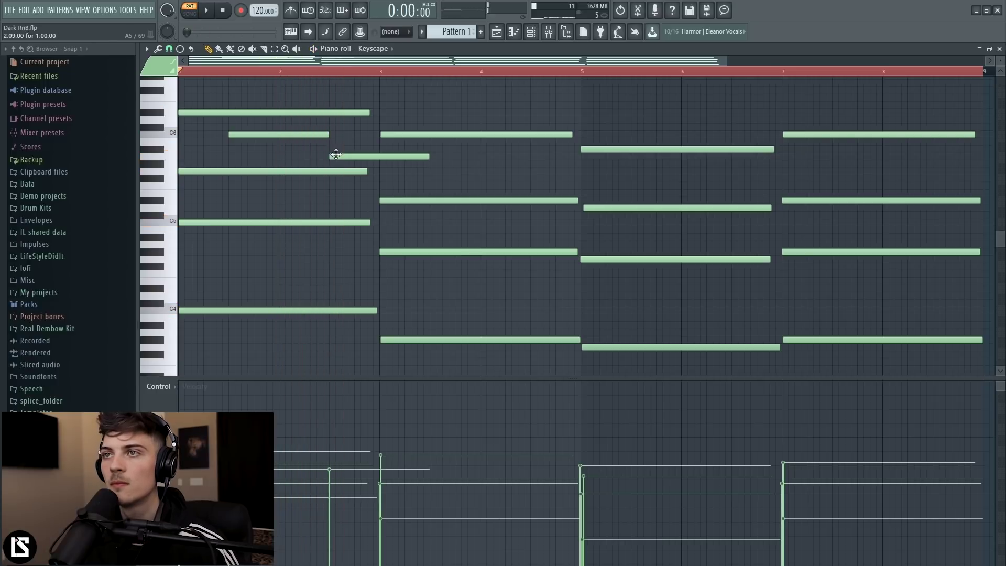
pyautogui.moveTo(338, 161); pyautogui.dragTo(338, 164)
pyautogui.press('space')
pyautogui.click(298, 71)
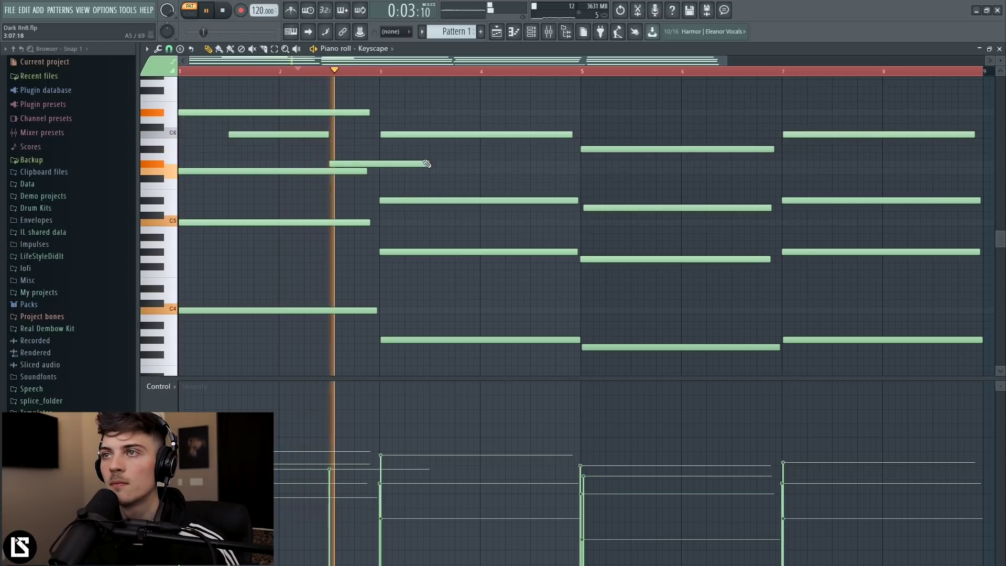
pyautogui.moveTo(427, 164); pyautogui.dragTo(379, 164)
# Add a one-bar G5 melody note starting midway through bar 3, over the second chord
pyautogui.click(445, 114)
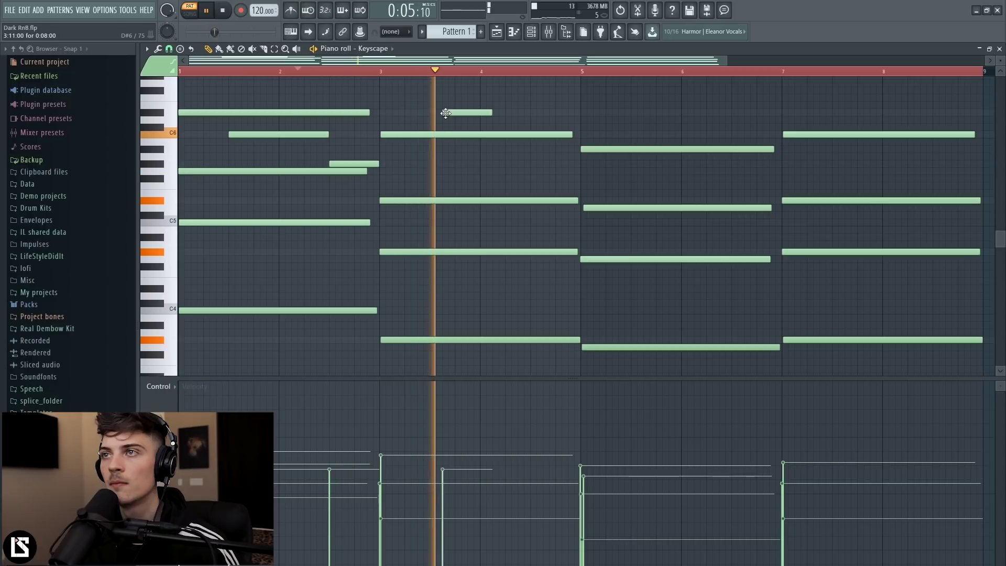
pyautogui.moveTo(445, 114); pyautogui.dragTo(430, 176)
pyautogui.click(359, 67)
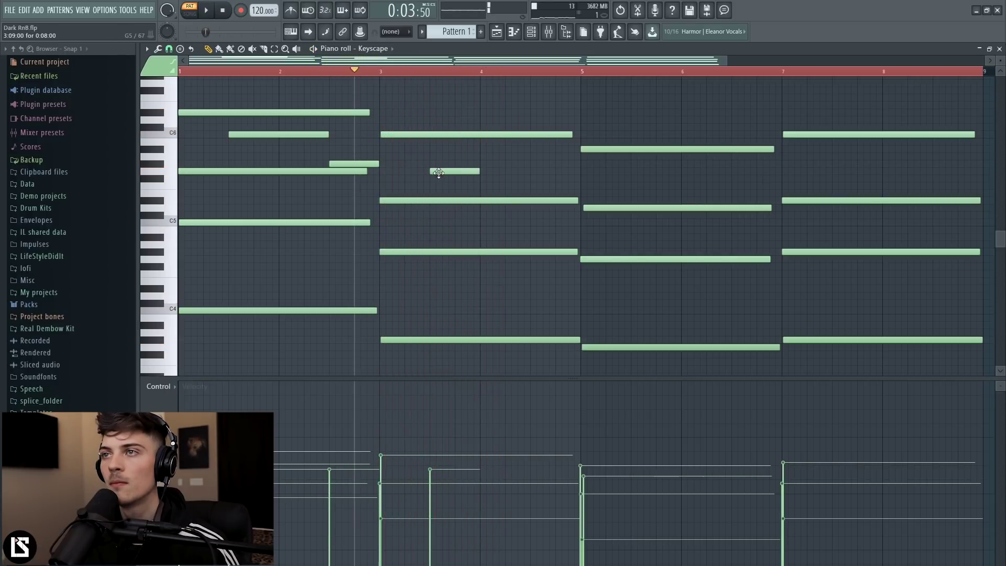
pyautogui.scroll(-1, 474, 160)
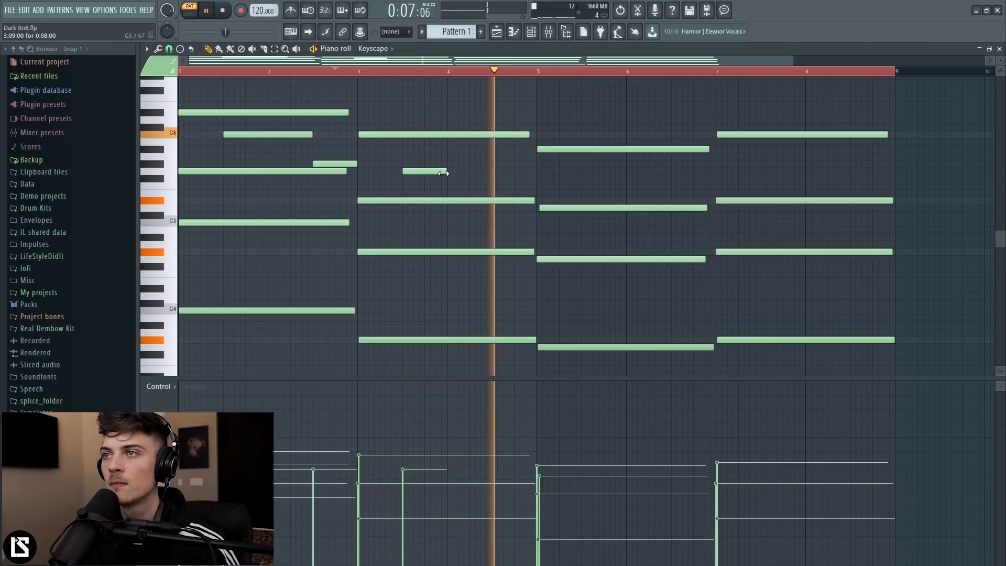
pyautogui.moveTo(445, 171); pyautogui.dragTo(485, 181)
# Add a one-bar F5 melody note starting midway through bar 5 and play it back with the third chord
pyautogui.click(598, 194)
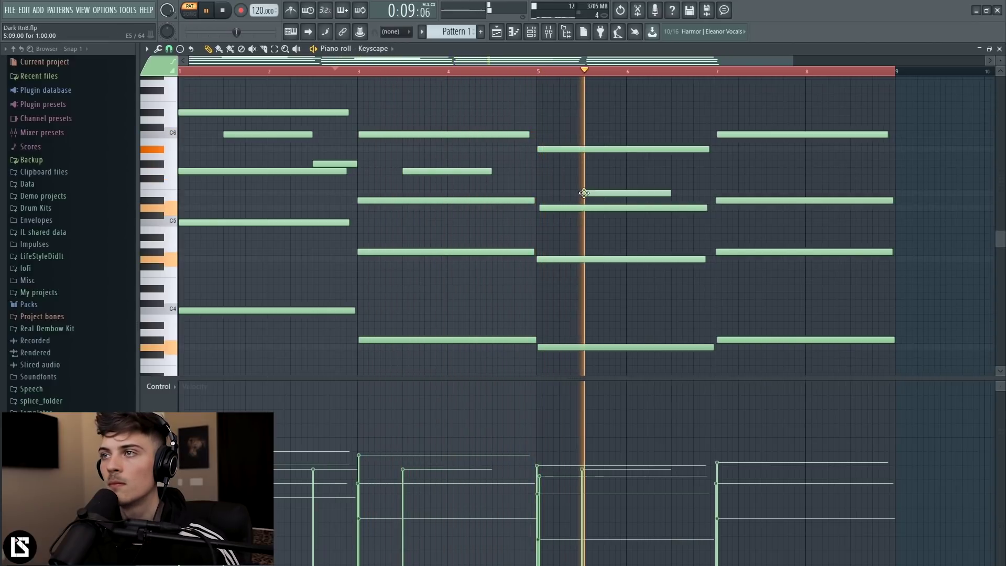
pyautogui.press('space')
pyautogui.press('space')
pyautogui.click(553, 72)
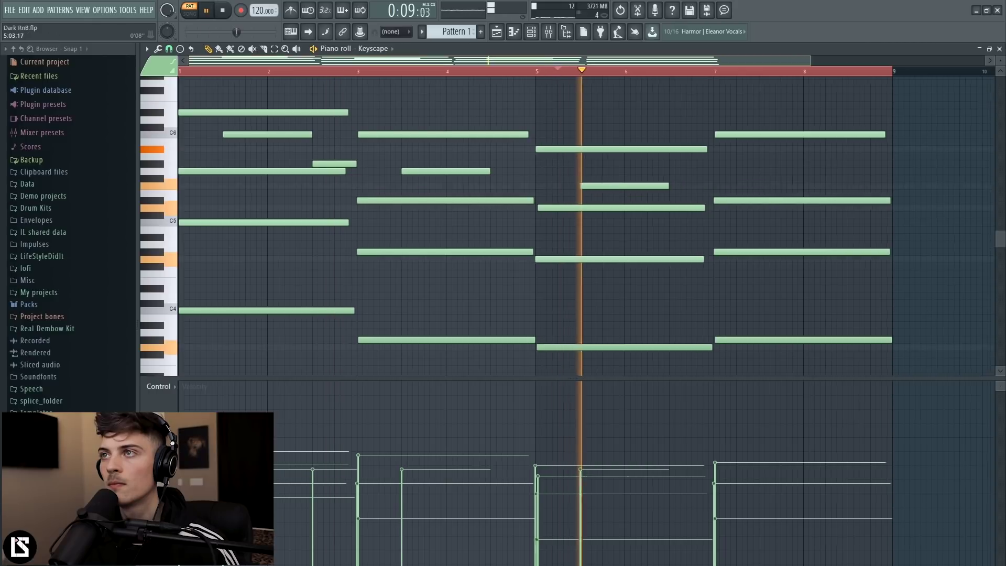
# Add a one-bar G5 melody note starting midway through bar 7 and play back the fourth chord
pyautogui.scroll(-1, 555, 76)
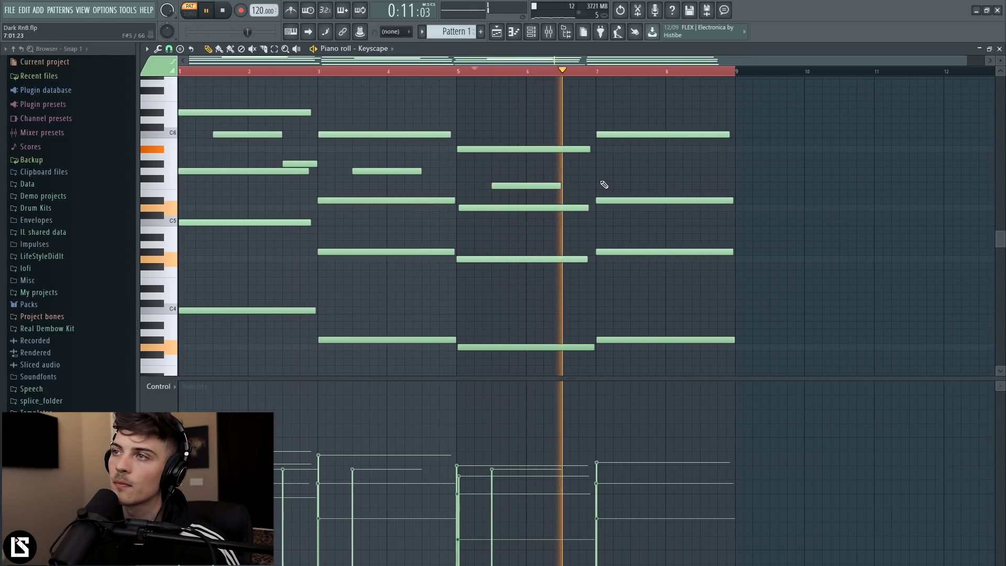
pyautogui.press('space')
pyautogui.click(632, 178)
pyautogui.click(591, 71)
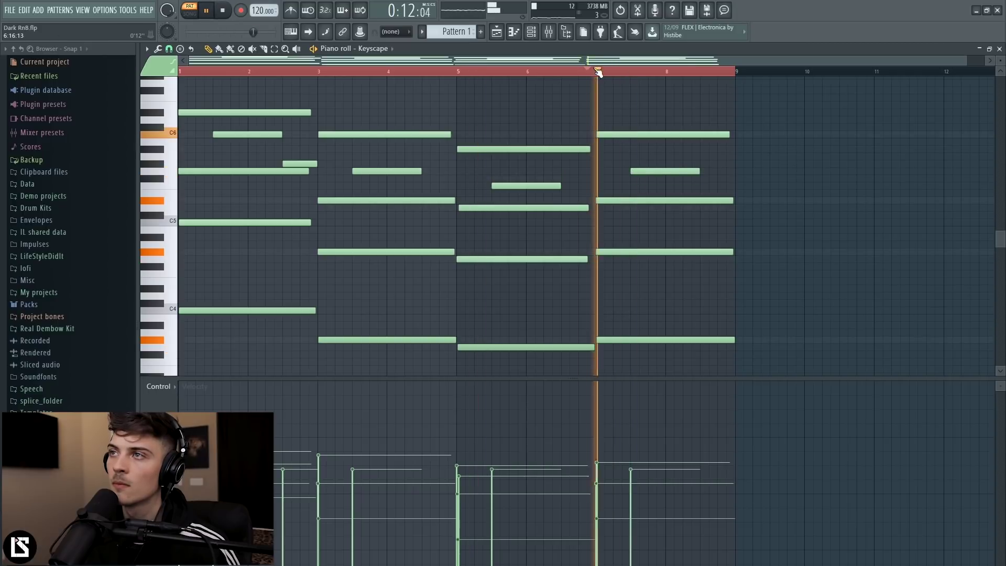
# Add a half-bar A#5 note in the second half of bar 8, ending with the pattern
pyautogui.scroll(-1, 596, 72)
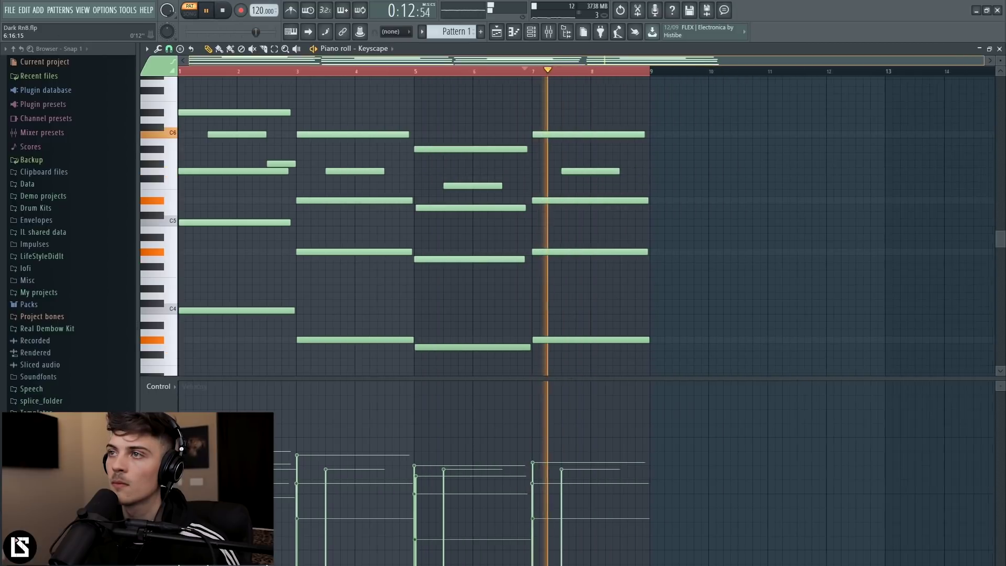
pyautogui.click(621, 156)
pyautogui.press('space')
pyautogui.press('space')
pyautogui.moveTo(655, 157); pyautogui.dragTo(643, 149)
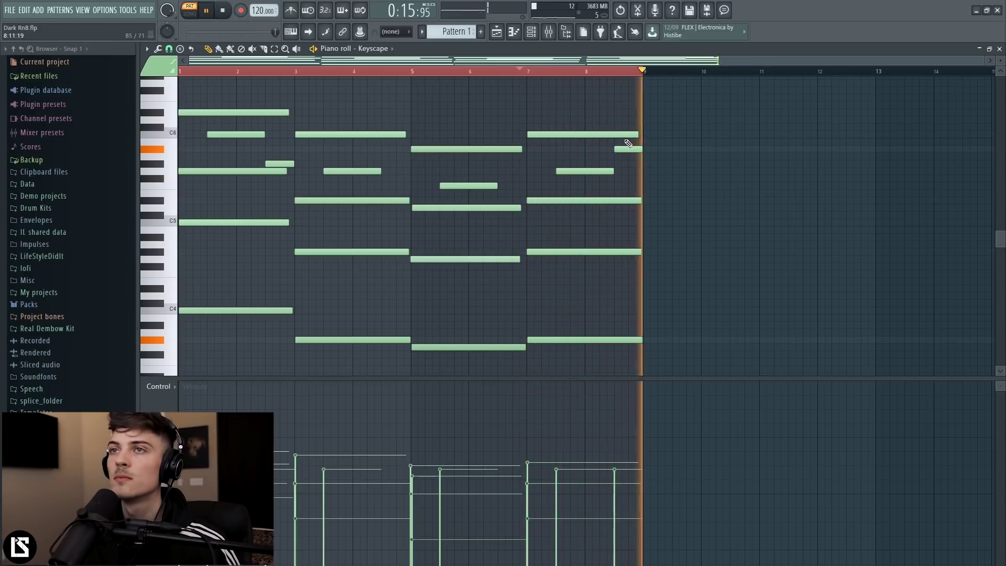
# Mute the Vocal channel and listen to the Keyscape chords and melody on their own
pyautogui.click(531, 31)
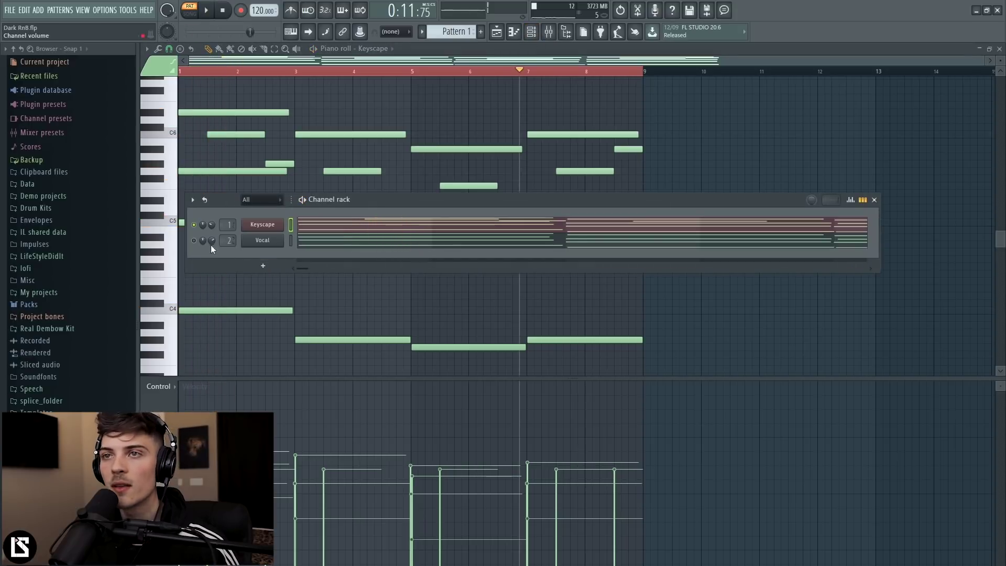
pyautogui.click(245, 74)
pyautogui.press('space')
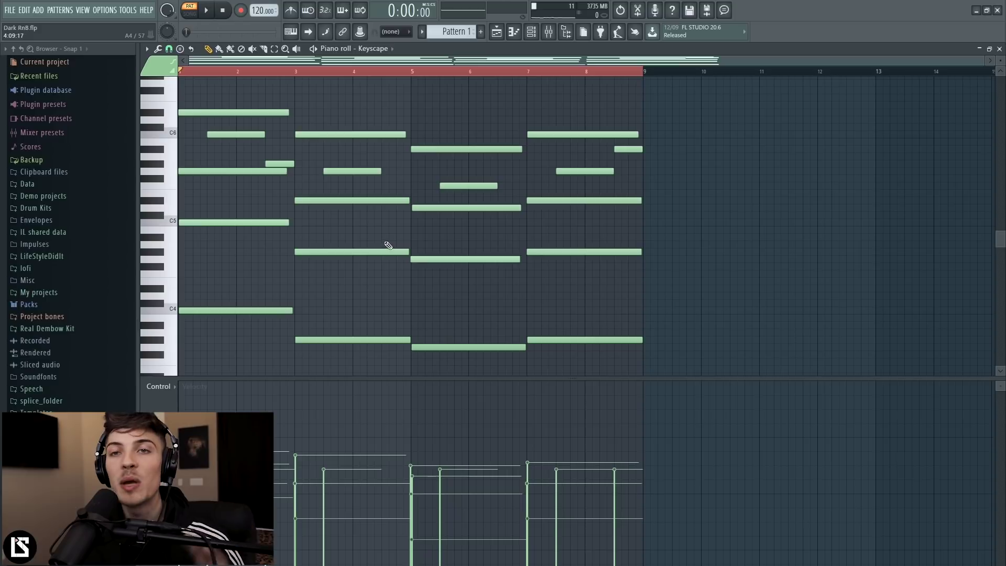
# Add an LS 808 channel with two-bar notes C5, G#4, G4 and G#4, and transpose them all up an octave
pyautogui.click(537, 36)
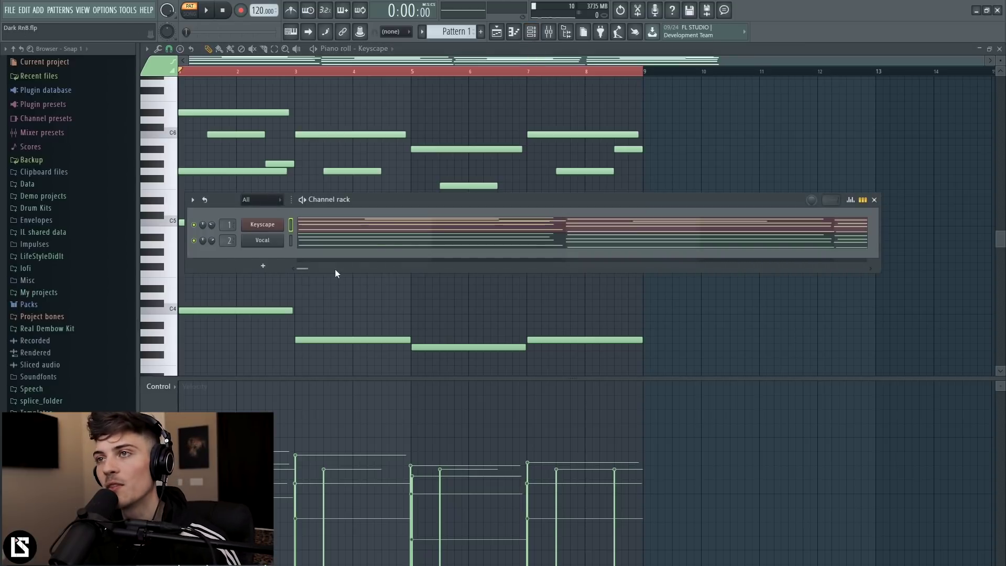
pyautogui.moveTo(403, 199); pyautogui.dragTo(405, 172)
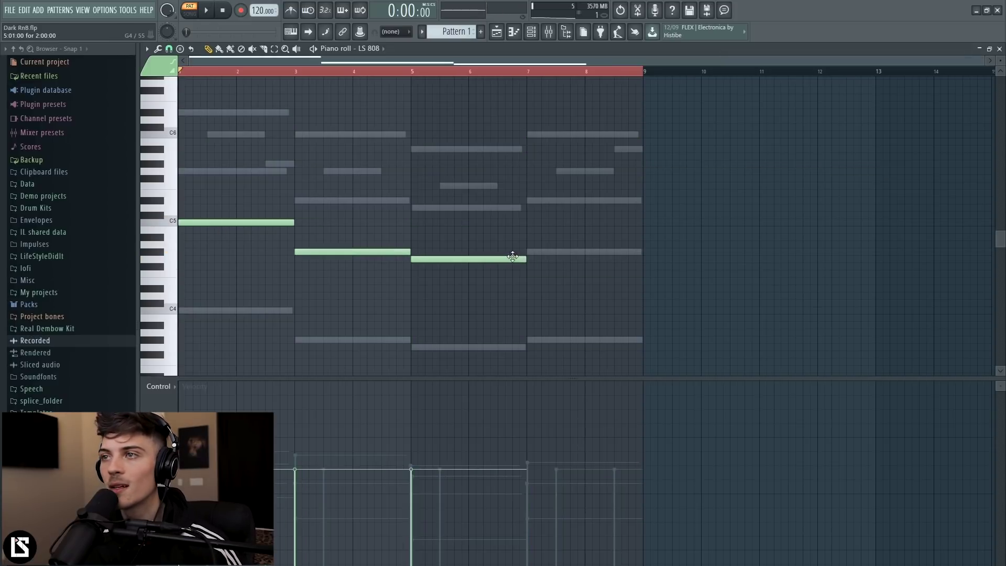
pyautogui.hotkey('ctrl', 'a')
pyautogui.hotkey('ctrl', 'Up')
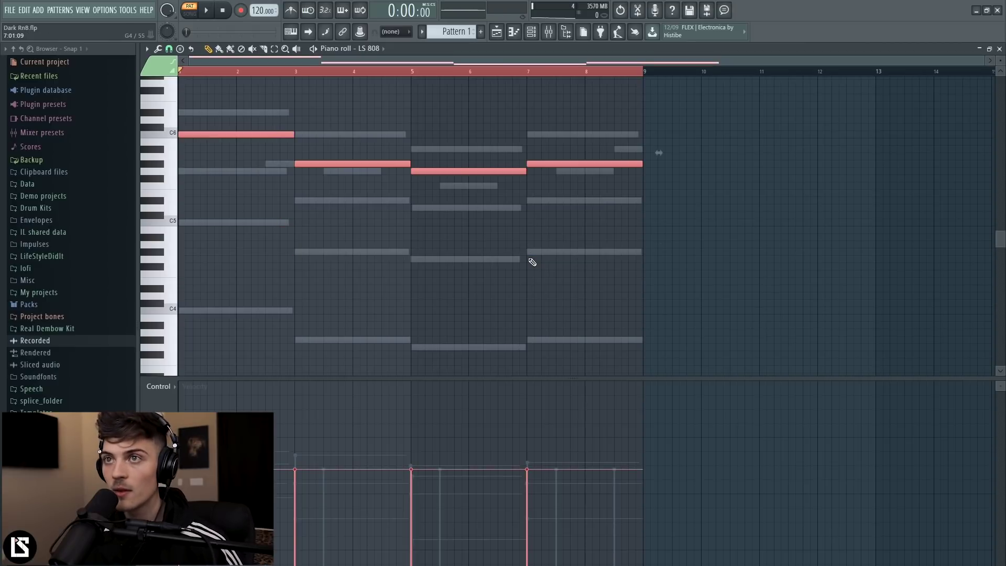
# Raise the velocity of all four LS 808 notes equally during playback
pyautogui.scroll(1, 433, 276)
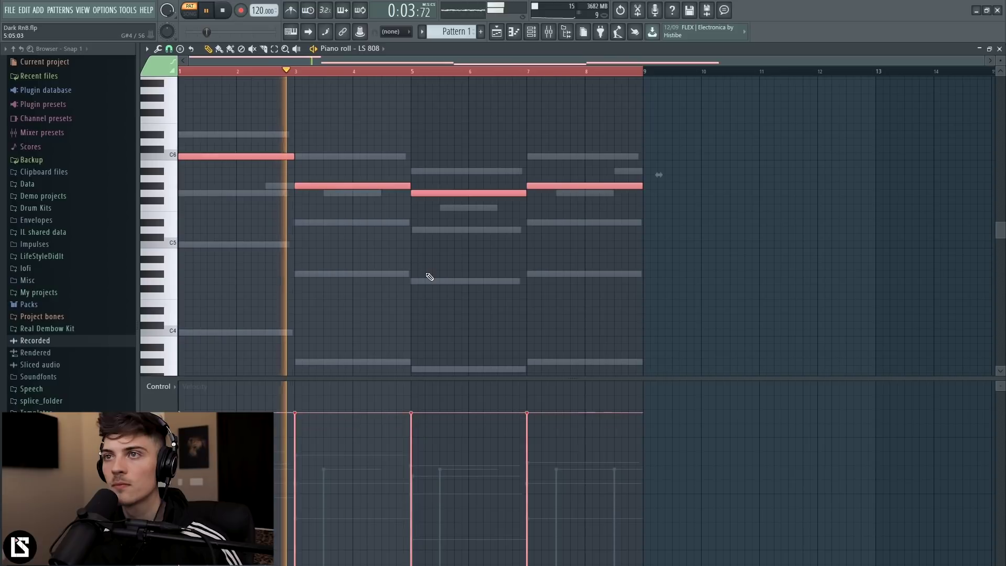
pyautogui.hotkey('ctrl', 'd')
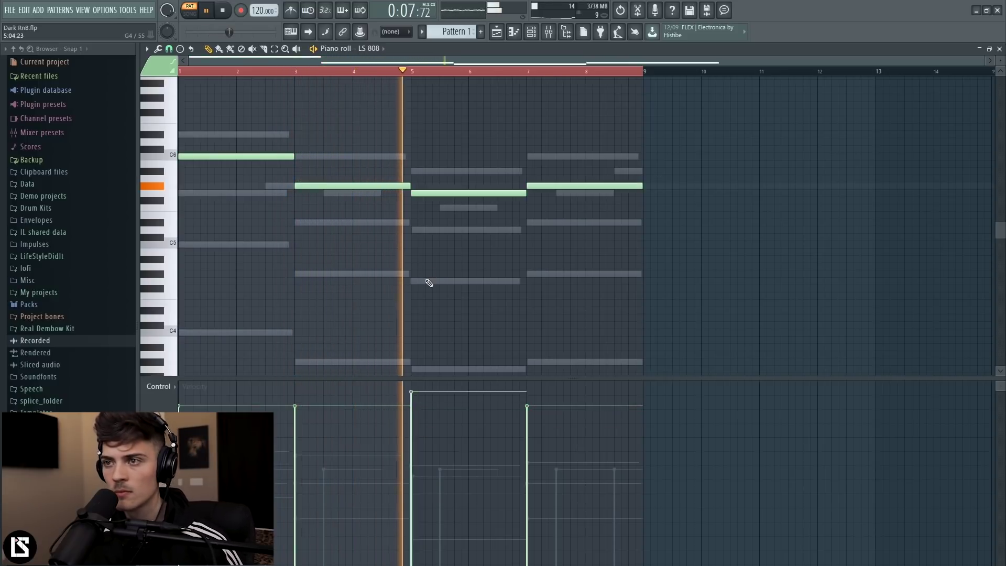
pyautogui.hotkey('ctrl', 'a')
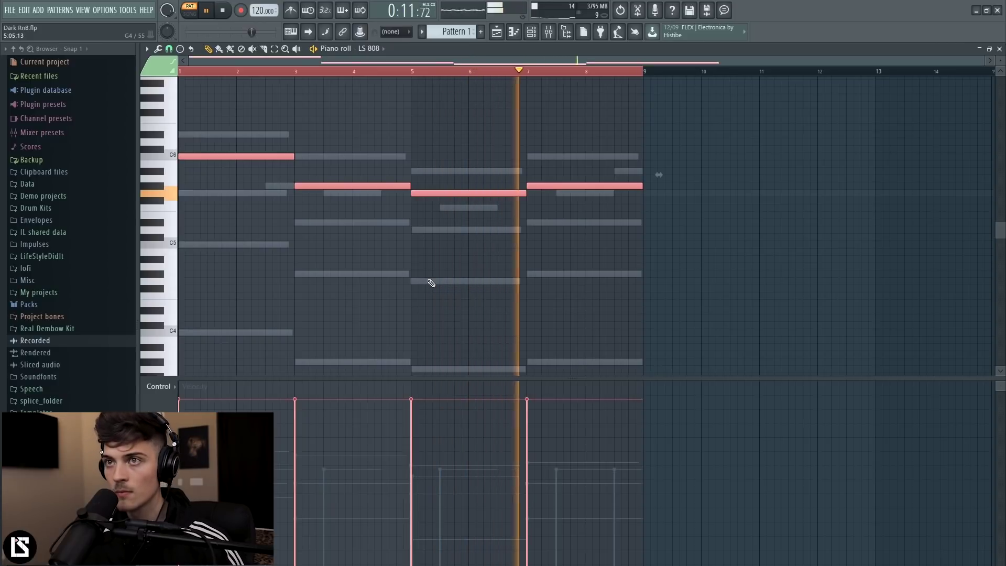
# Transpose all LS 808 notes up another octave and move the first note to F6
pyautogui.hotkey('ctrl', 'Down')
pyautogui.press('space')
pyautogui.click(236, 126)
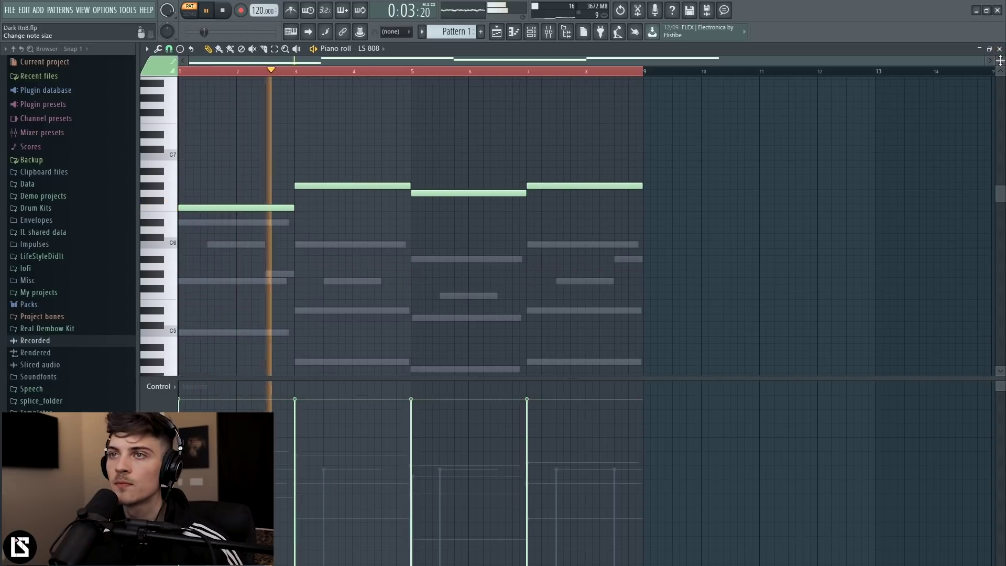
pyautogui.scroll(1, 157, 156)
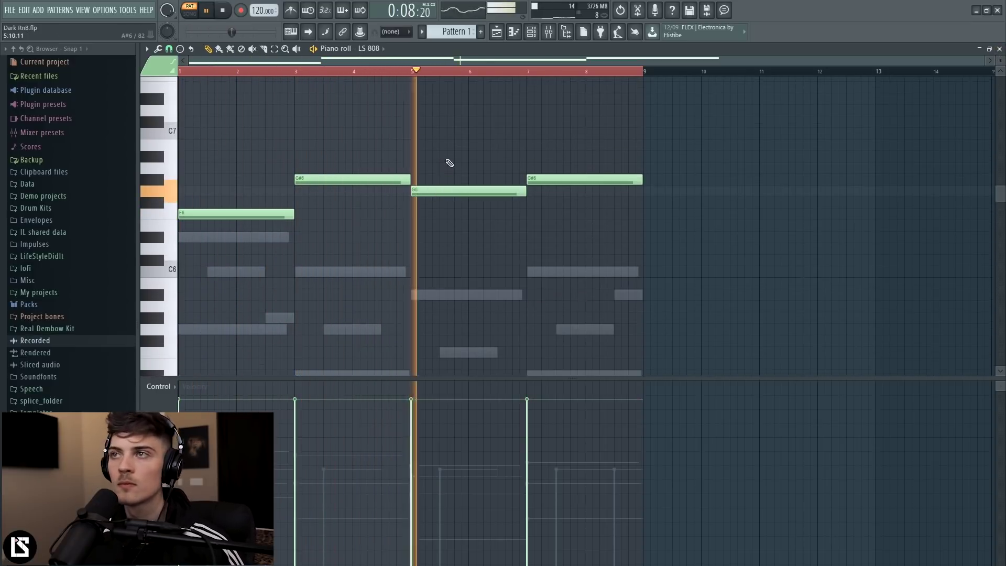
# Move the fourth LS 808 note down to C6 and transpose all four notes down an octave
pyautogui.moveTo(544, 181); pyautogui.dragTo(545, 247)
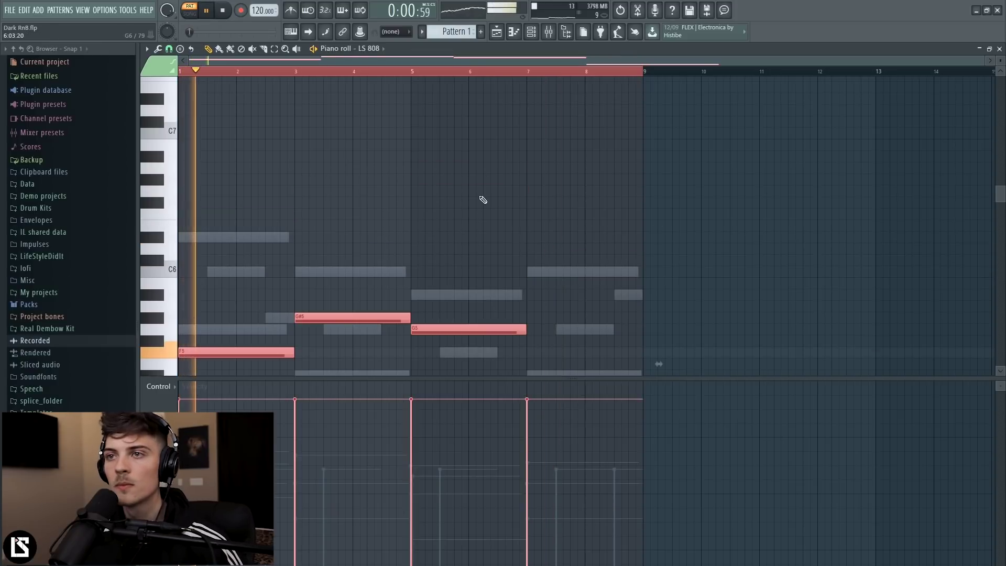
pyautogui.scroll(-3, 478, 191)
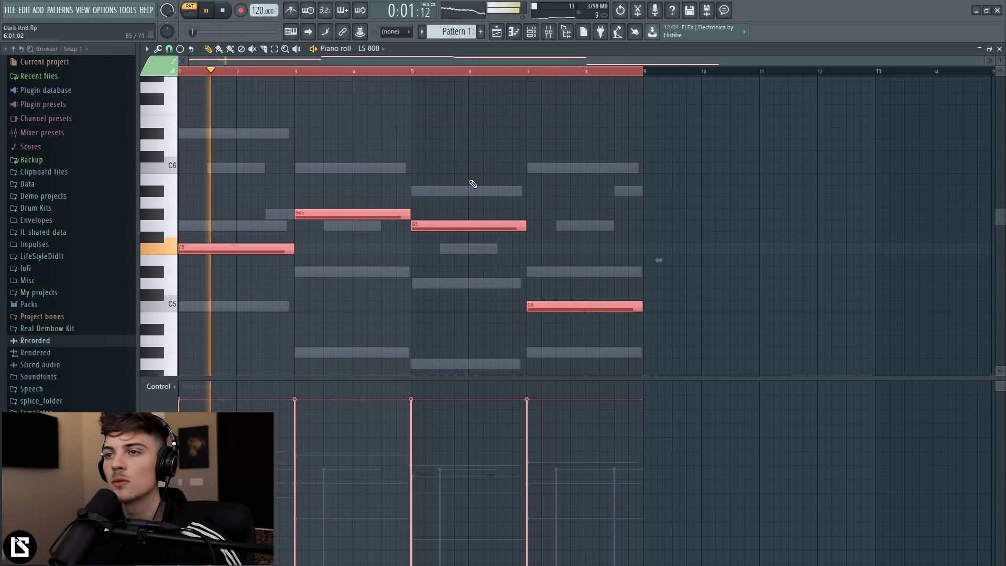
pyautogui.rightClick(473, 181)
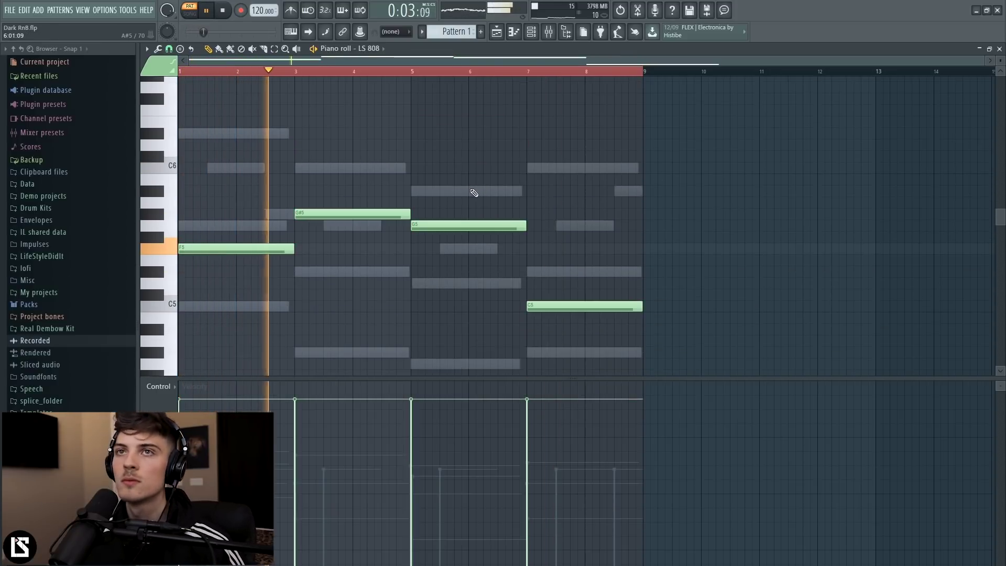
# Increase the velocity of all LS 808 notes slightly further and listen to the full bass line
pyautogui.hotkey('ctrl', 'a')
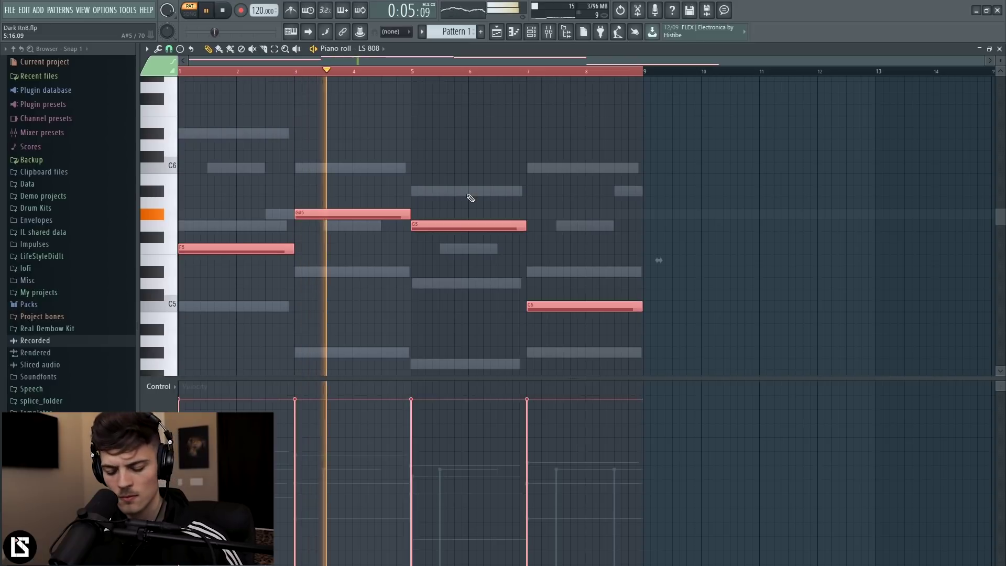
pyautogui.keyDown('alt'); pyautogui.scroll(1, 470, 197); pyautogui.keyUp('alt')
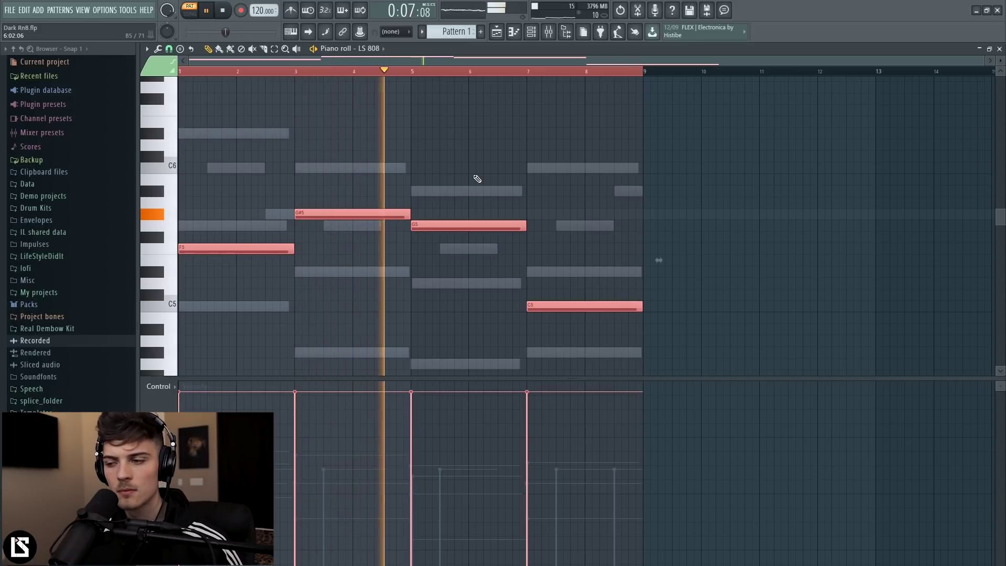
pyautogui.click(482, 171)
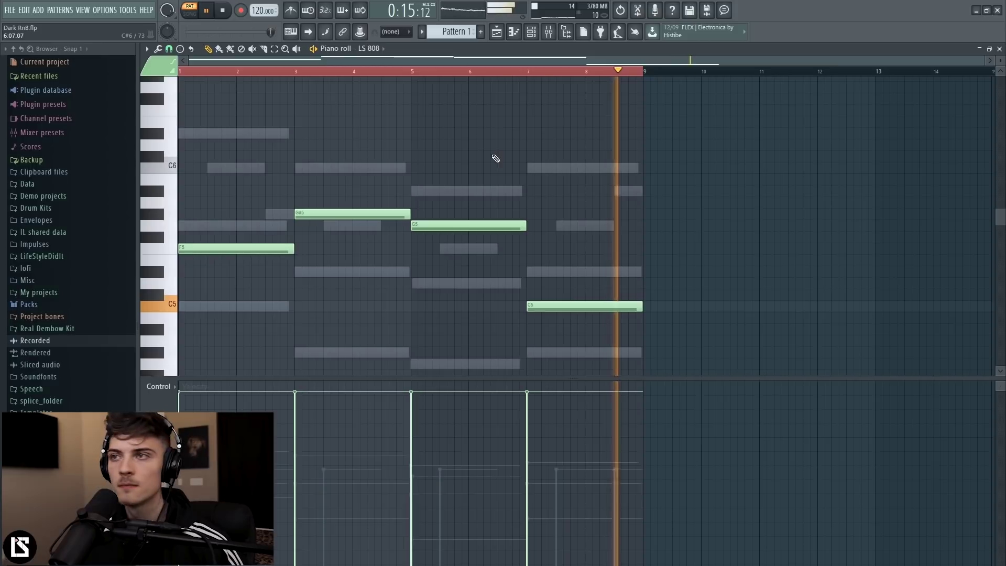
# Stop playback and add Omnisphere as a new instrument channel
pyautogui.press('space')
pyautogui.press('F6')
pyautogui.click(38, 10)
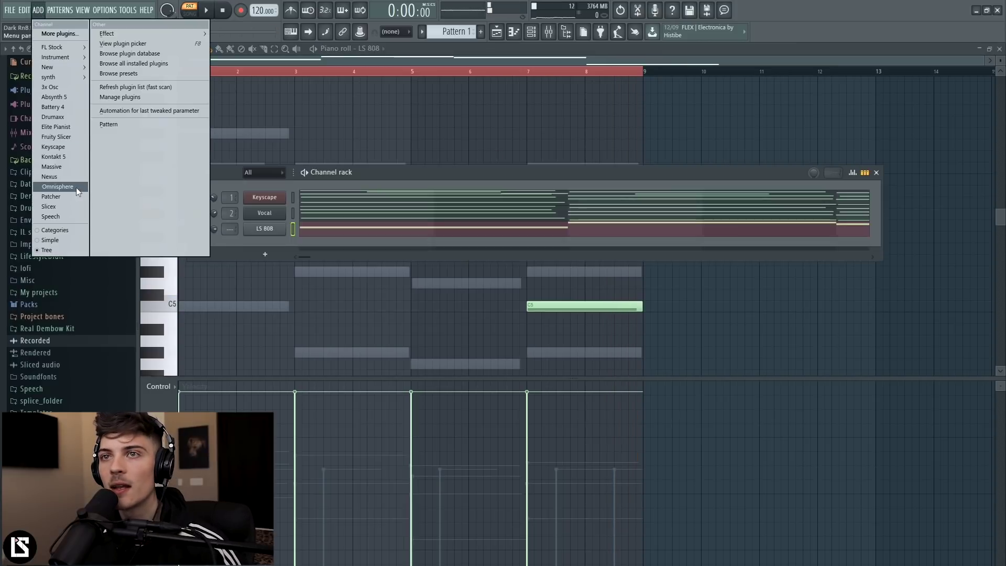
pyautogui.click(58, 186)
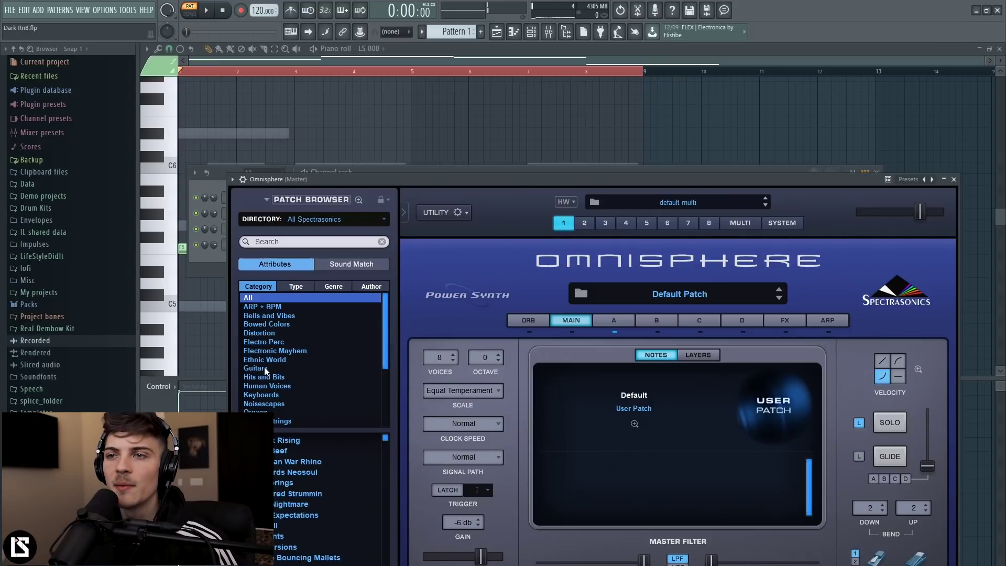
# Load the LA Synth Guitar patch from Omnisphere's Guitars category and name the channel Guitar
pyautogui.click(264, 367)
pyautogui.click(275, 443)
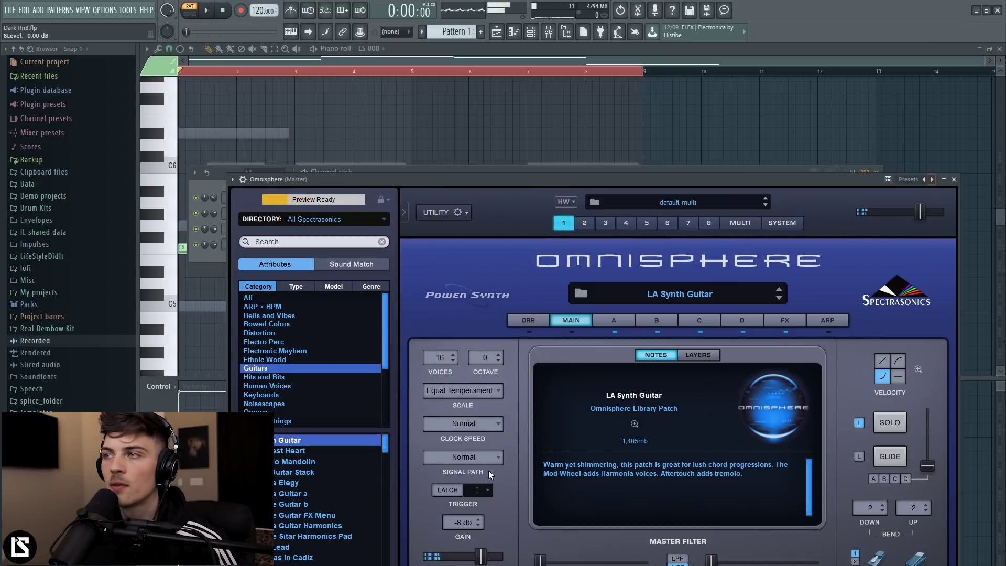
pyautogui.click(953, 180)
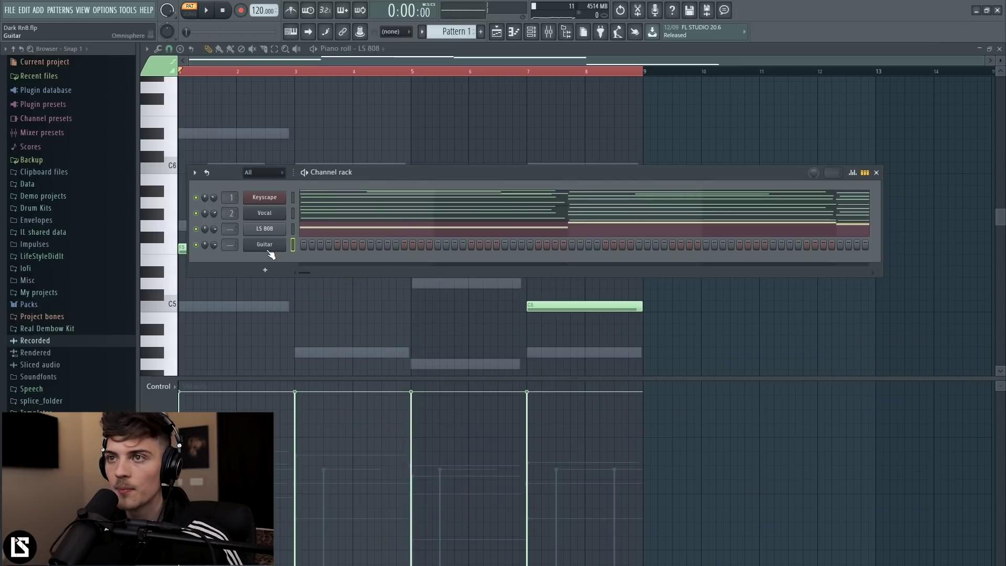
# Route the Guitar channel to mixer insert 3
pyautogui.click(548, 33)
pyautogui.rightClick(336, 227)
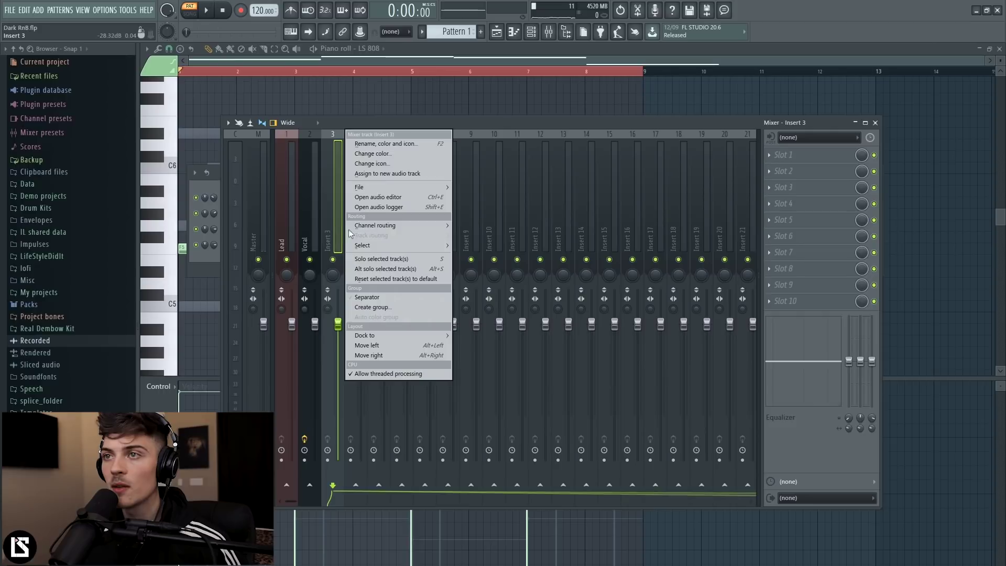
pyautogui.moveTo(442, 225)
pyautogui.click(495, 225)
# Add Waves H-Delay Stereo to slot 2 of the Guitar mixer track and load the Life Delay 1 preset
pyautogui.click(784, 170)
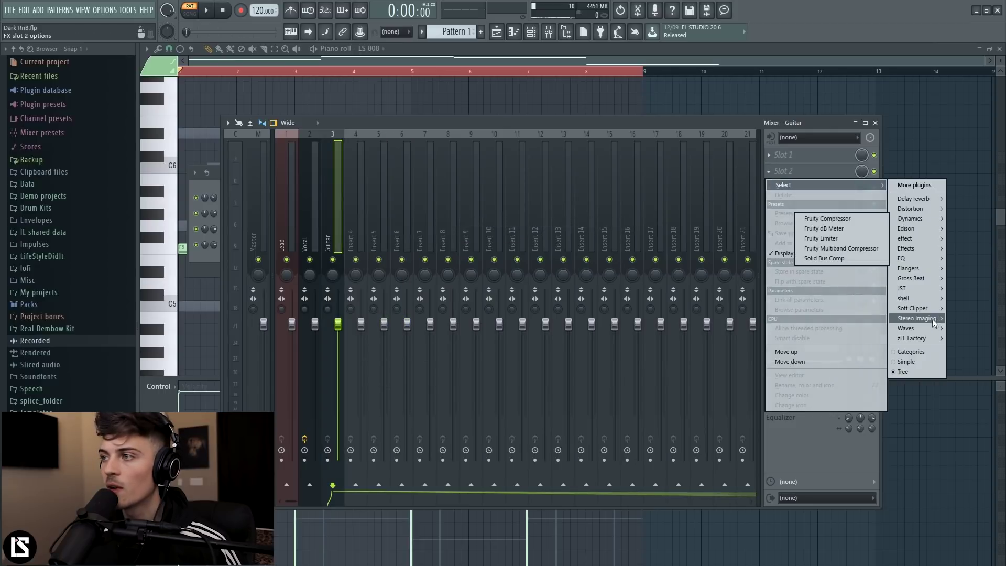
pyautogui.moveTo(912, 328)
pyautogui.click(830, 338)
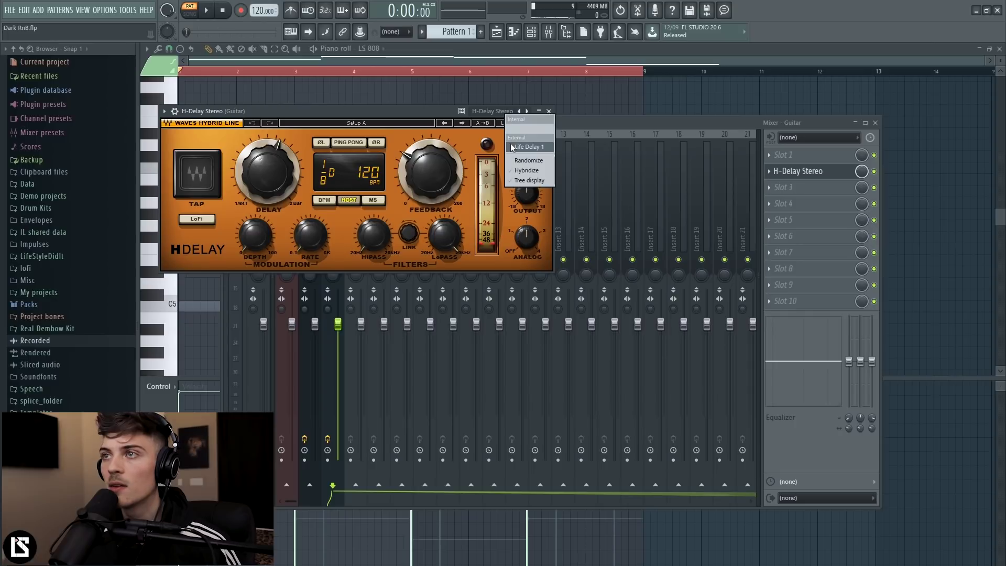
pyautogui.click(526, 147)
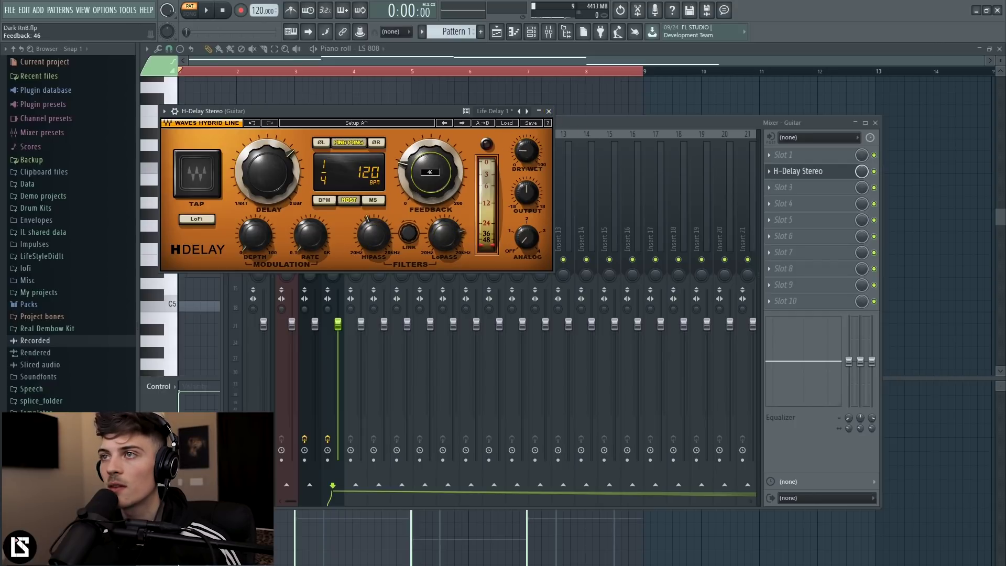
# Add Fruity parametric EQ 2 to slot 3 of the Guitar track, cutting the low end and lowering the highs
pyautogui.click(548, 111)
pyautogui.click(770, 187)
pyautogui.moveTo(787, 200)
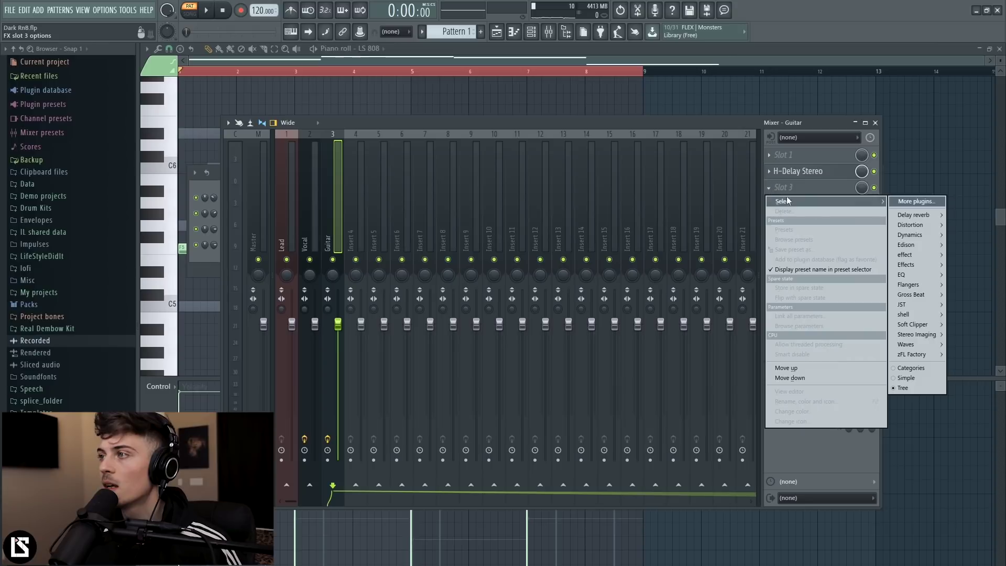
pyautogui.click(849, 275)
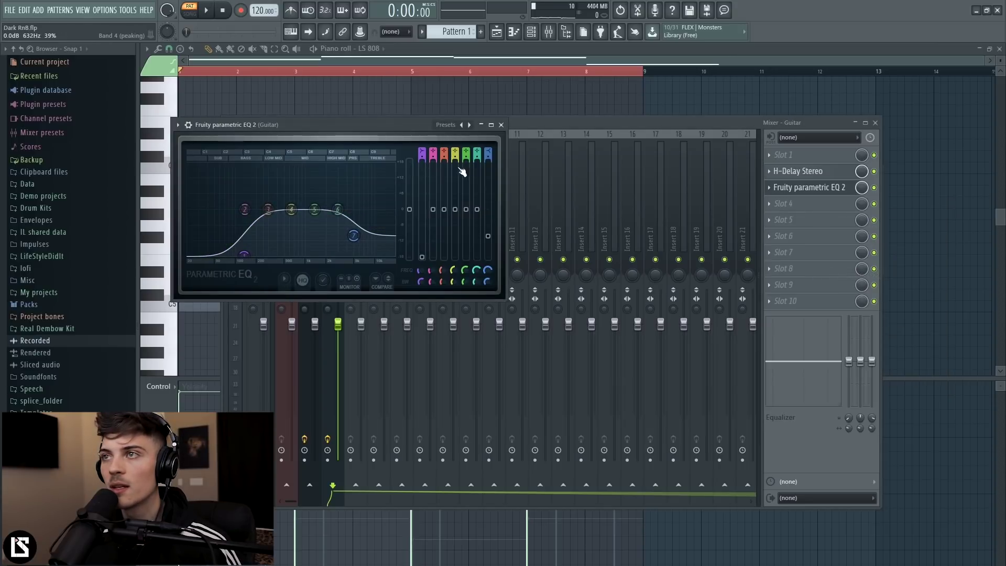
pyautogui.click(501, 125)
# Open the Guitar channel's piano roll and audition guitar notes over the playing pattern
pyautogui.press('F9')
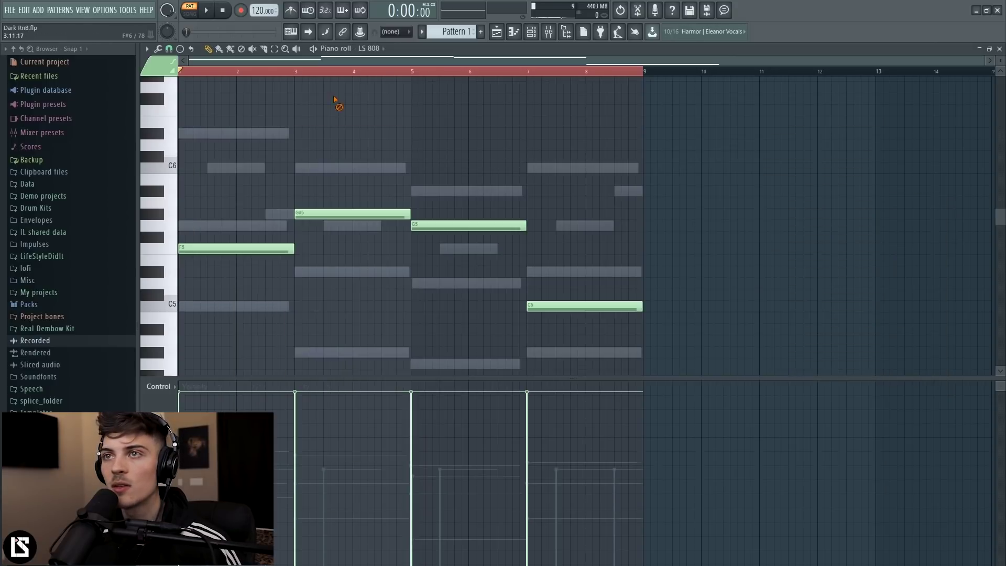
pyautogui.click(531, 31)
pyautogui.rightClick(275, 249)
pyautogui.click(307, 245)
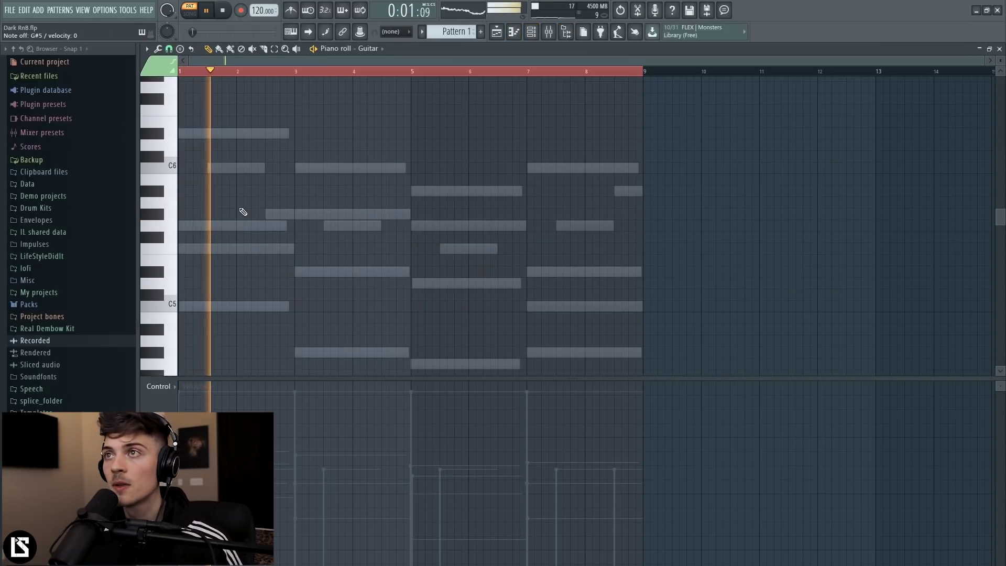
pyautogui.click(533, 33)
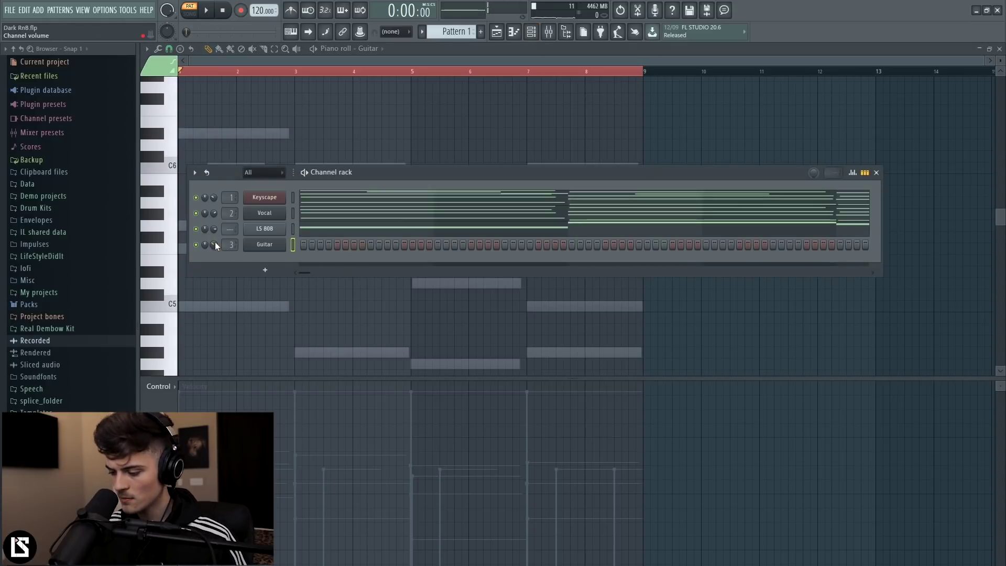
pyautogui.press('space')
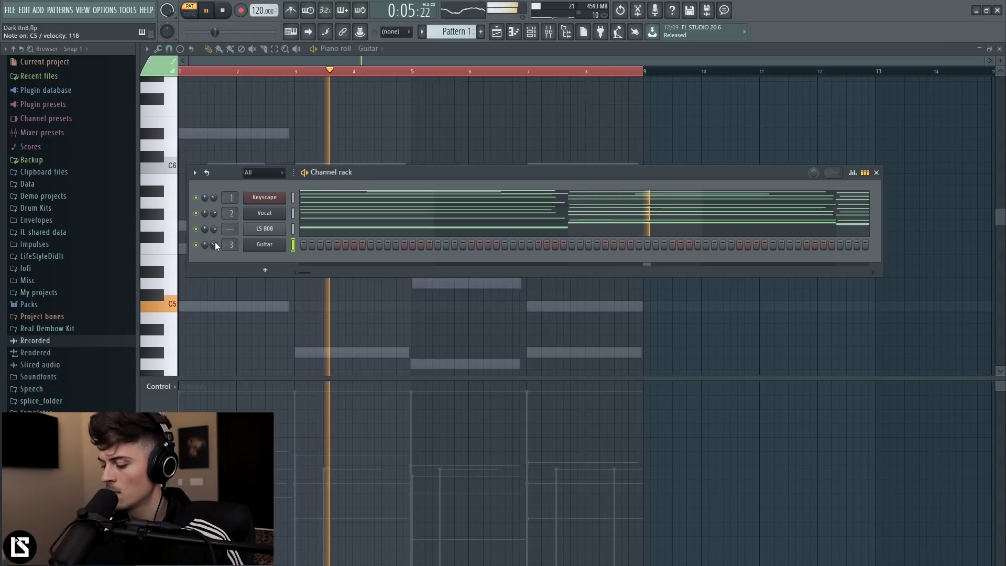
# Stop playback, copy the LS 808 notes into the Guitar channel and open its piano roll
pyautogui.click(293, 228)
pyautogui.press('space')
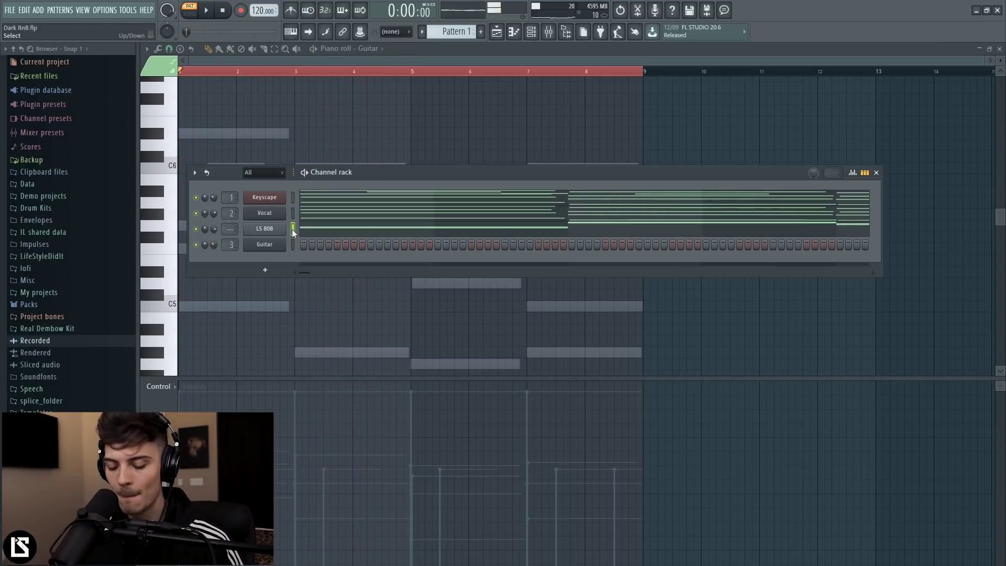
pyautogui.click(296, 247)
pyautogui.hotkey('ctrl', 'v')
pyautogui.click(295, 328)
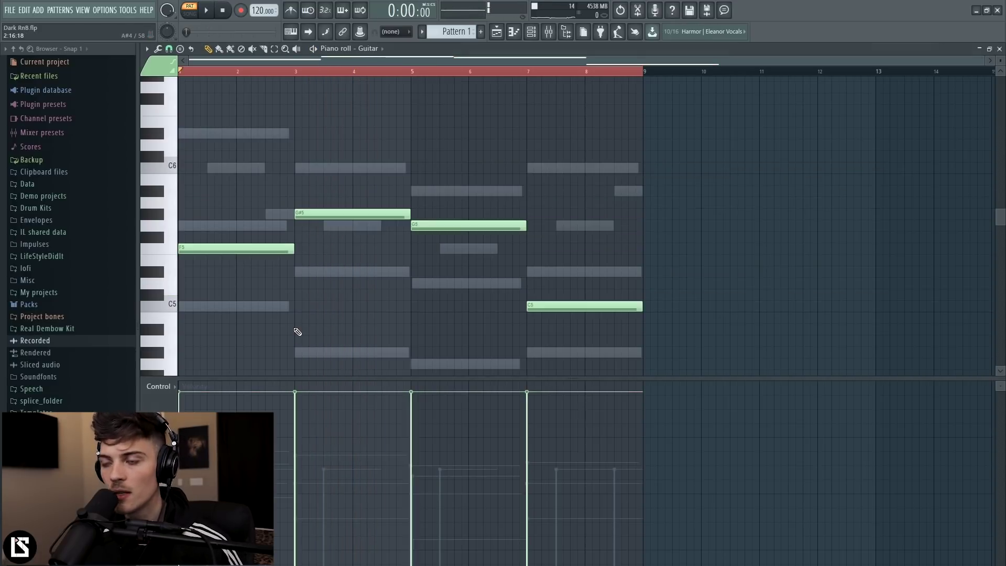
# Transpose all Guitar notes up an octave, comparing both octaves during playback
pyautogui.hotkey('ctrl', 'a')
pyautogui.hotkey('ctrl', 'Up')
pyautogui.press('space')
pyautogui.scroll(3, 308, 319)
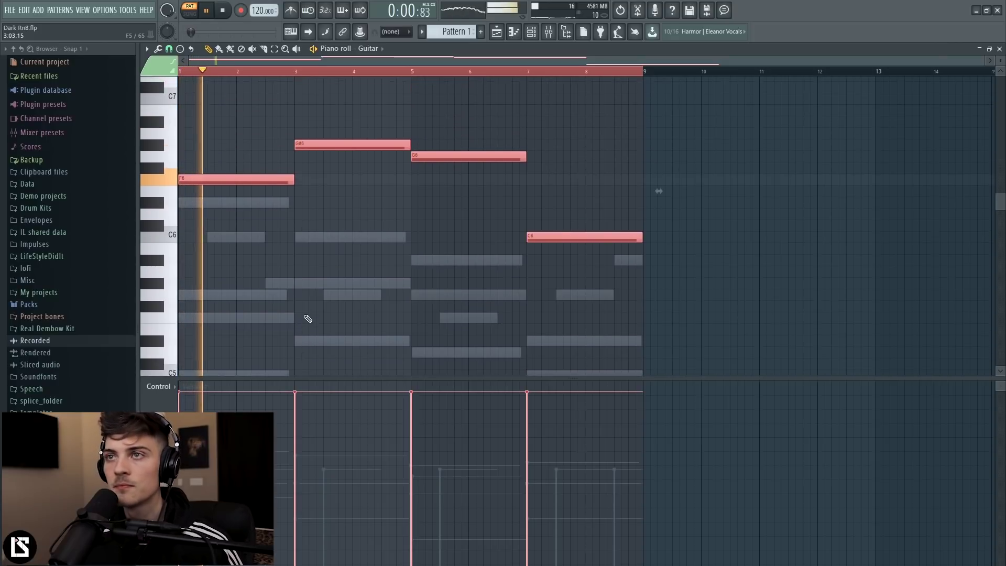
pyautogui.hotkey('ctrl', 'Down')
pyautogui.scroll(-2, 317, 322)
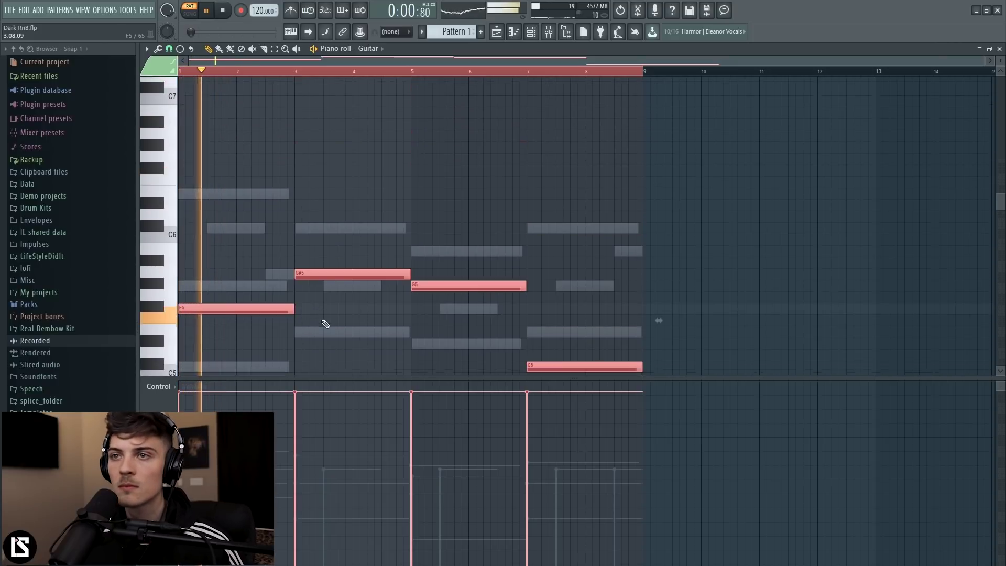
pyautogui.hotkey('ctrl', 'Up')
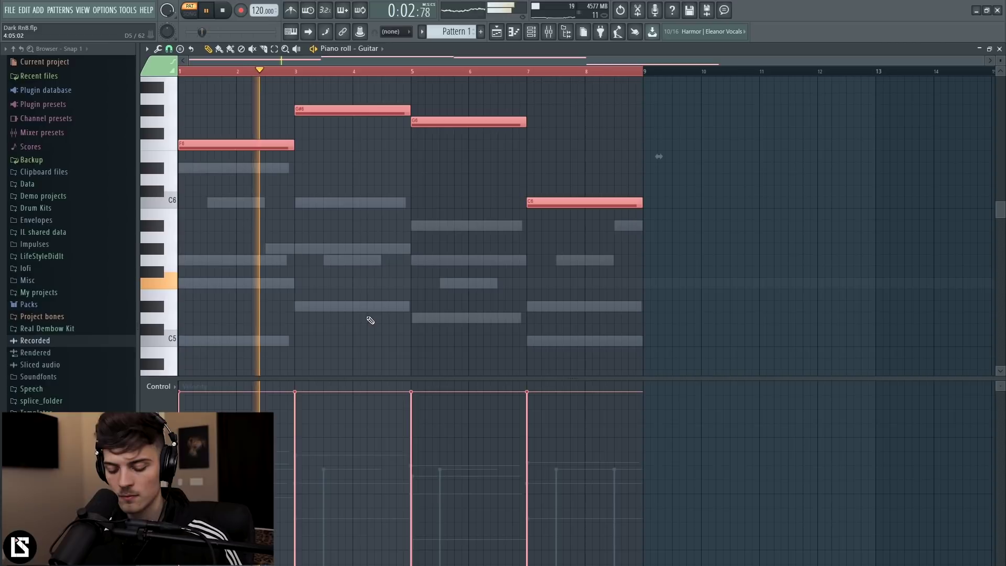
# Shorten the Guitar notes to half a bar in their original octave and add a C6 note halfway through bar 1
pyautogui.hotkey('ctrl', 'q')
pyautogui.moveTo(303, 110); pyautogui.dragTo(322, 110)
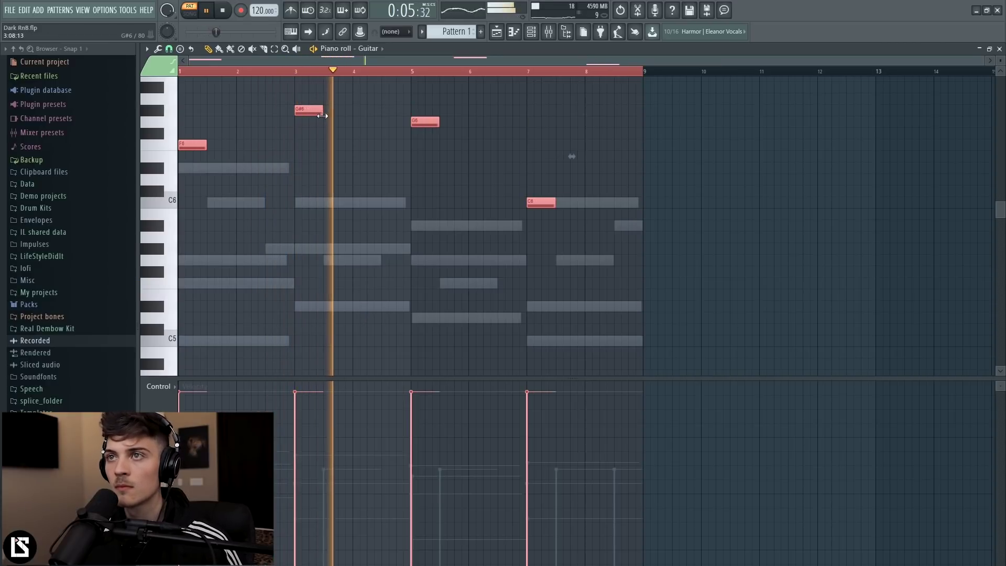
pyautogui.rightClick(346, 153)
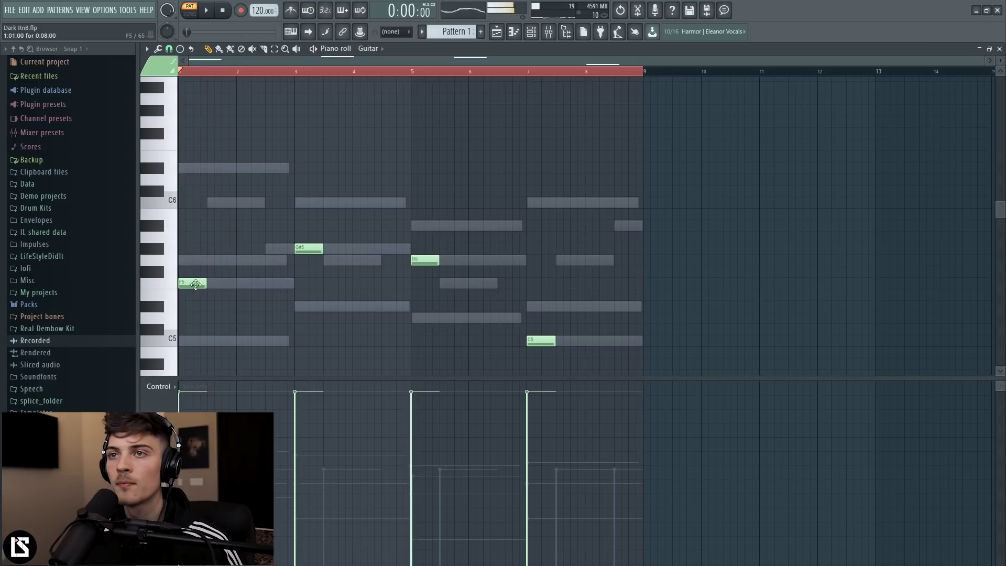
# Add a one-bar G#5 note at the start of bar 2 and delete the note at bar 3
pyautogui.click(237, 215)
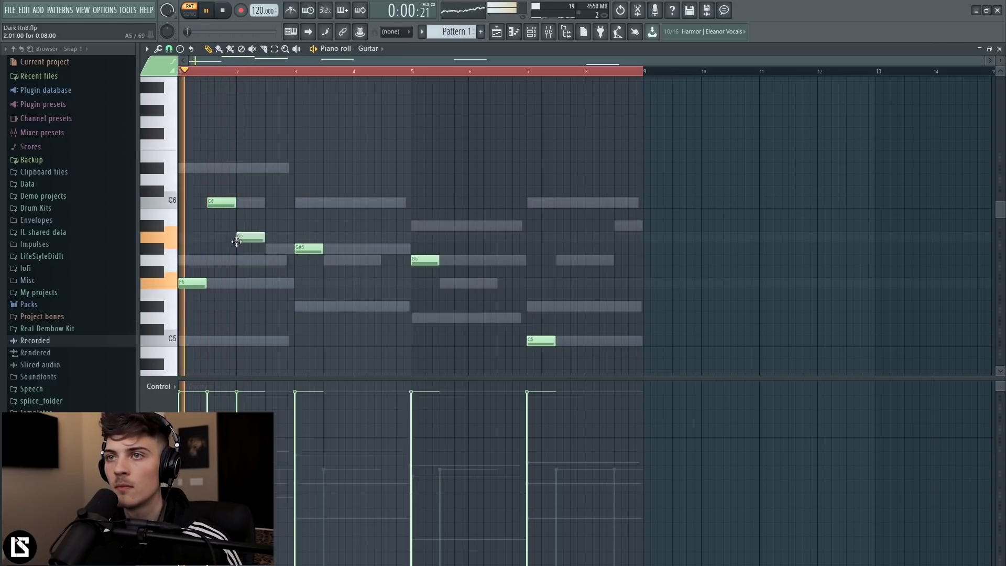
pyautogui.moveTo(236, 241); pyautogui.dragTo(237, 229)
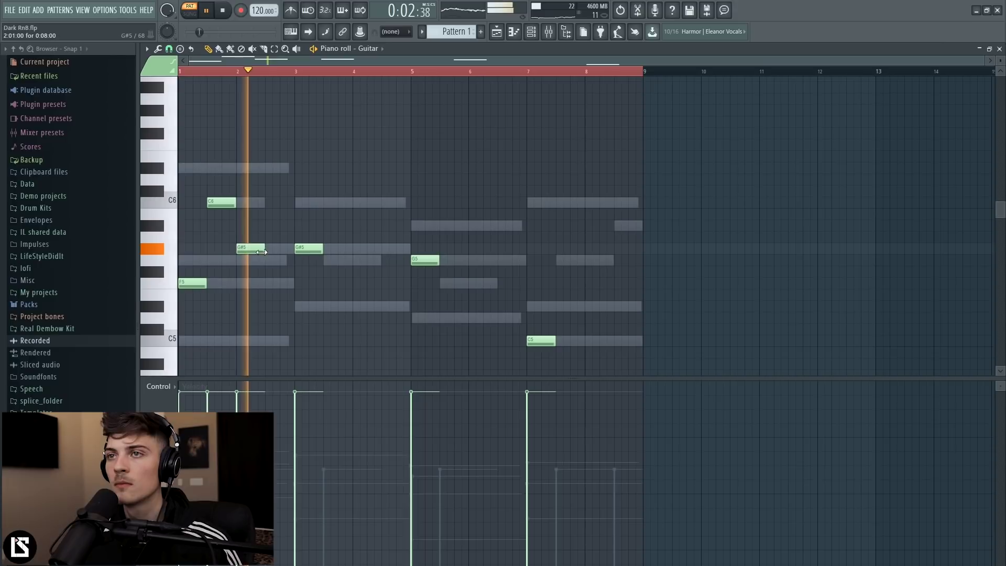
pyautogui.moveTo(304, 250); pyautogui.dragTo(304, 169)
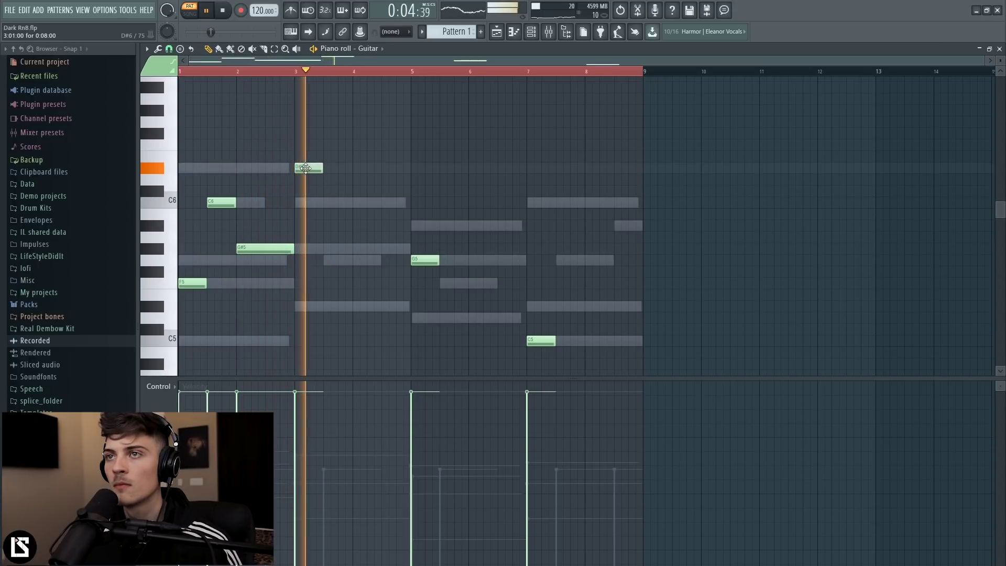
pyautogui.press('space')
pyautogui.rightClick(304, 169)
# Transpose all Guitar notes up an octave and clear the selection
pyautogui.hotkey('ctrl', 'a')
pyautogui.hotkey('ctrl', 'Up')
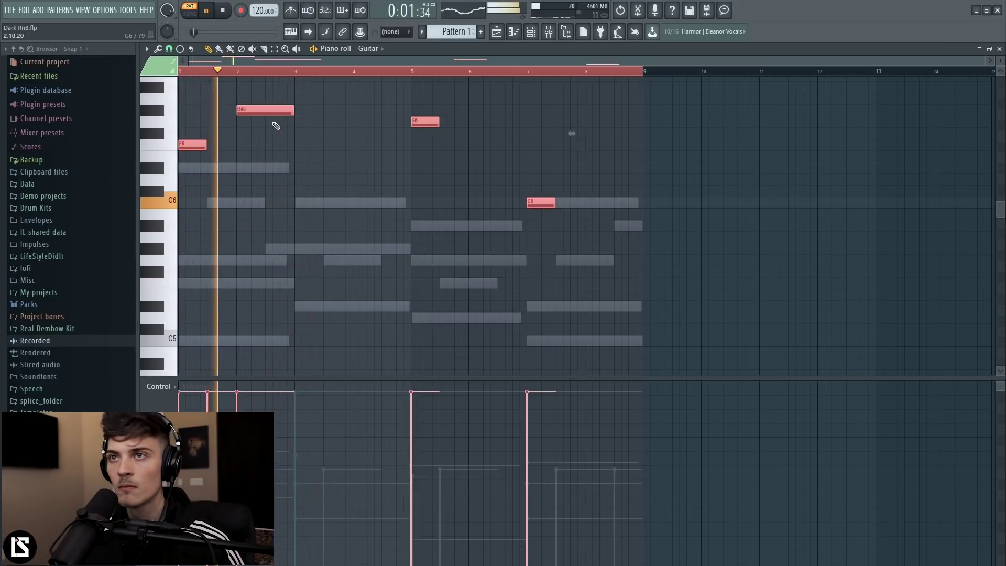
pyautogui.scroll(3, 285, 231)
pyautogui.click(289, 274)
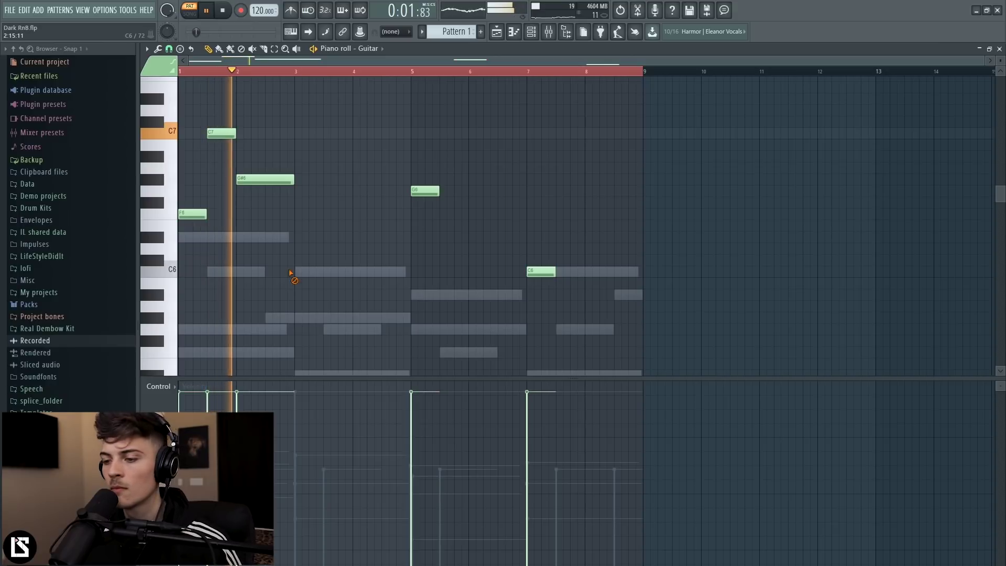
# Add one-bar Guitar notes at G6 in bar 3 and F6 in bar 4
pyautogui.click(304, 236)
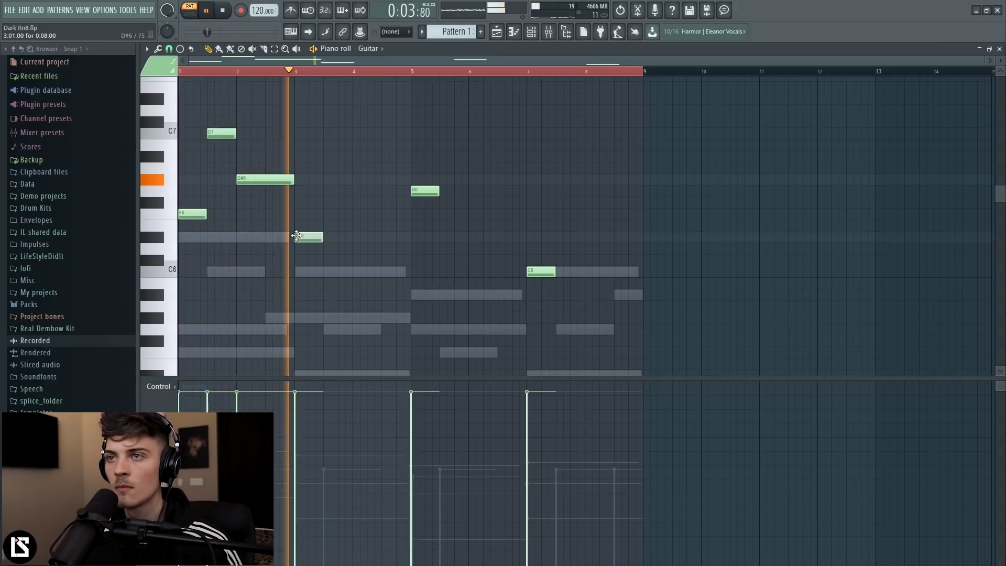
pyautogui.press('space')
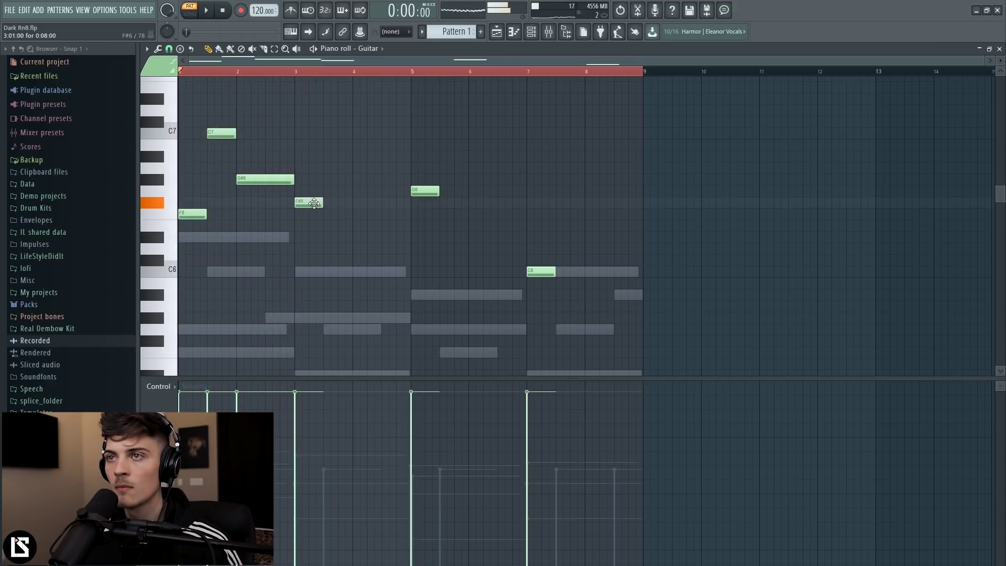
pyautogui.click(262, 76)
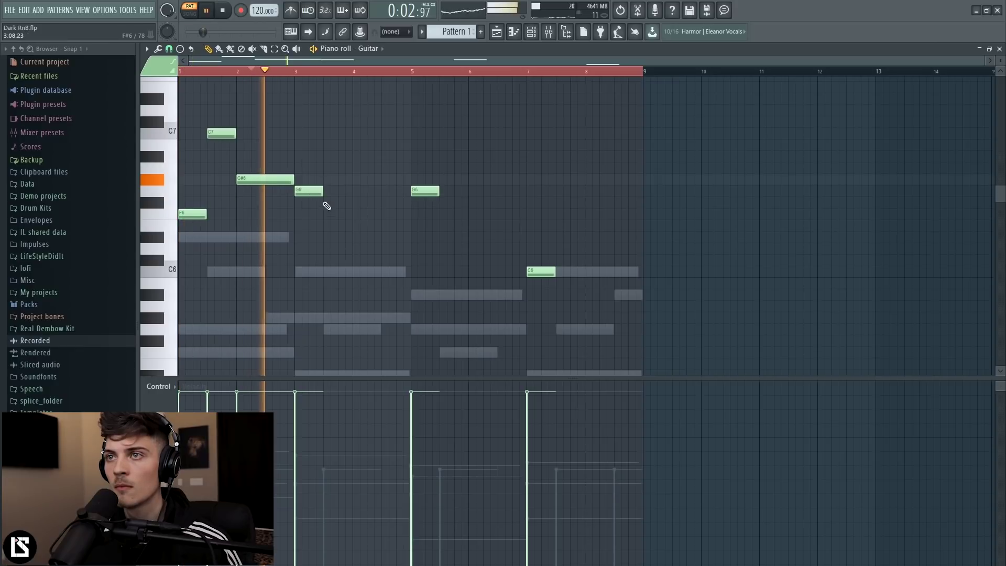
pyautogui.moveTo(322, 192); pyautogui.dragTo(353, 192)
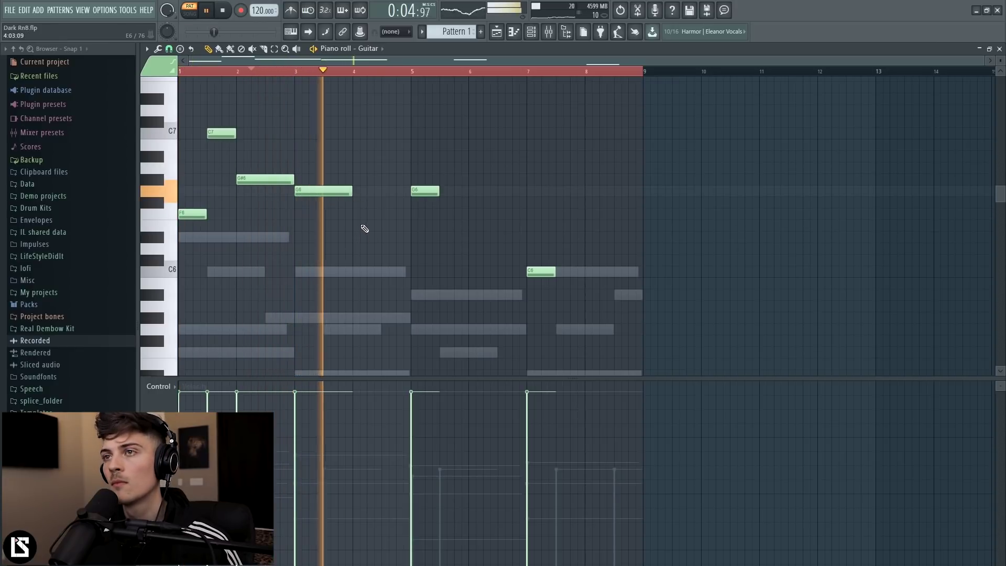
pyautogui.click(355, 215)
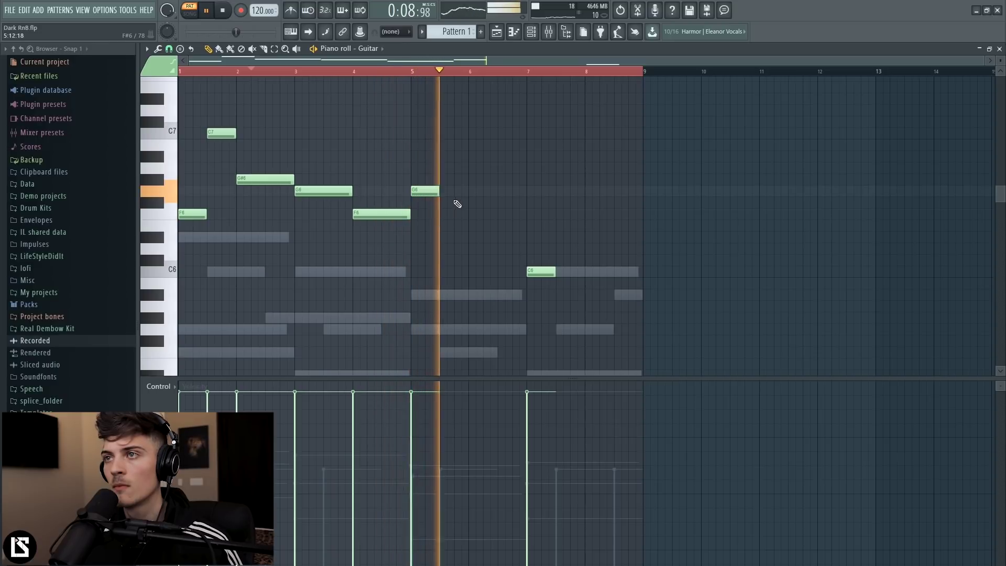
# Add a one-bar G#6 note at bar 6 and lengthen the G6 note in bar 5 to a full bar
pyautogui.click(476, 169)
pyautogui.press('space')
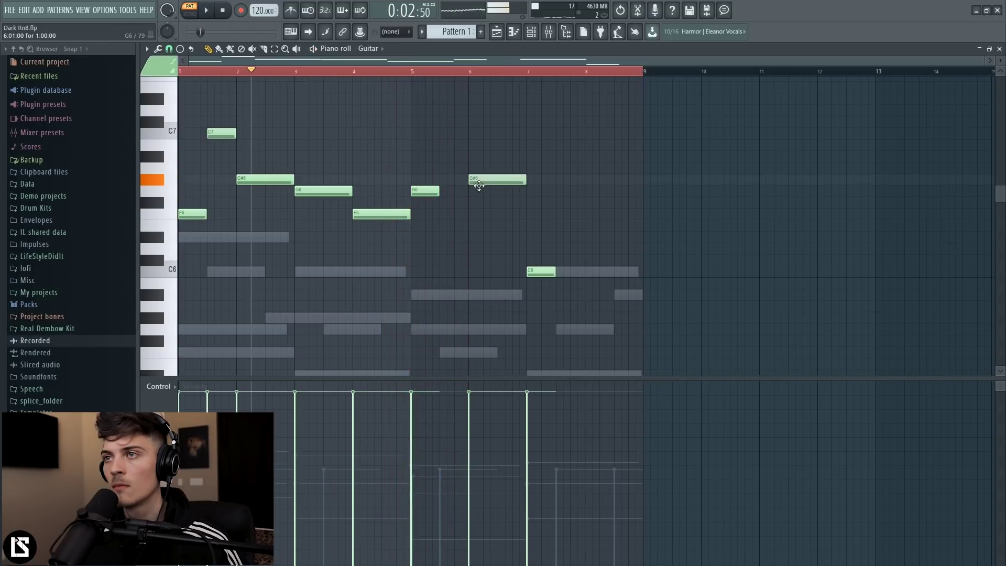
pyautogui.moveTo(434, 189); pyautogui.dragTo(464, 190)
pyautogui.scroll(1, 414, 99)
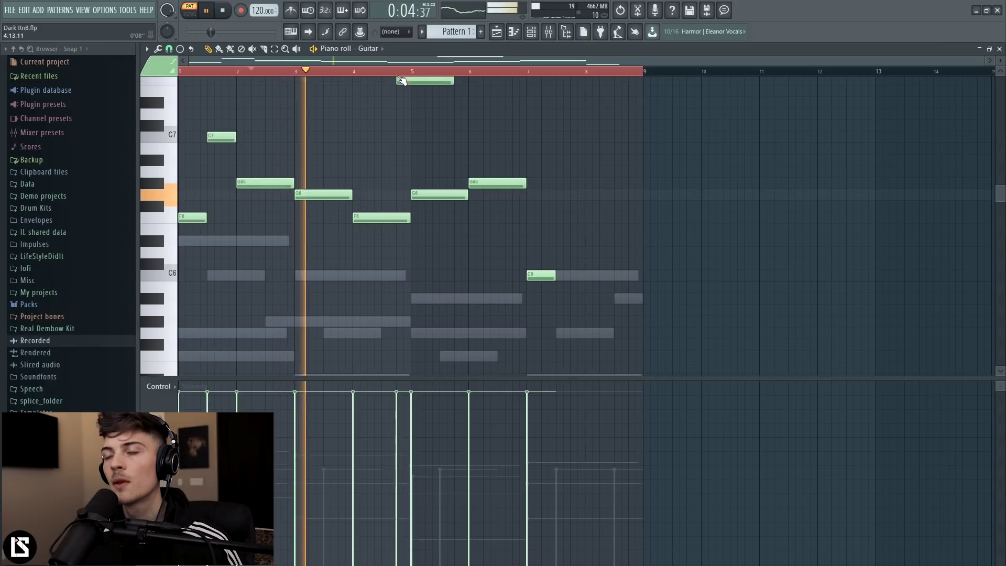
pyautogui.click(405, 78)
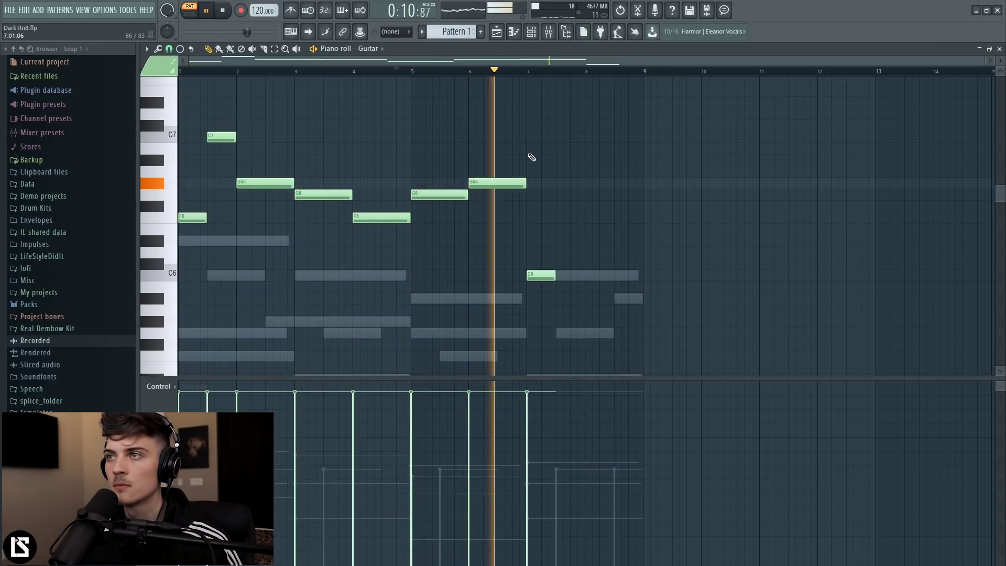
# Replace the C6 note at bar 7 with a one-bar C7 note and add a one-bar G6 note at bar 8
pyautogui.click(526, 126)
pyautogui.rightClick(542, 276)
pyautogui.press('space')
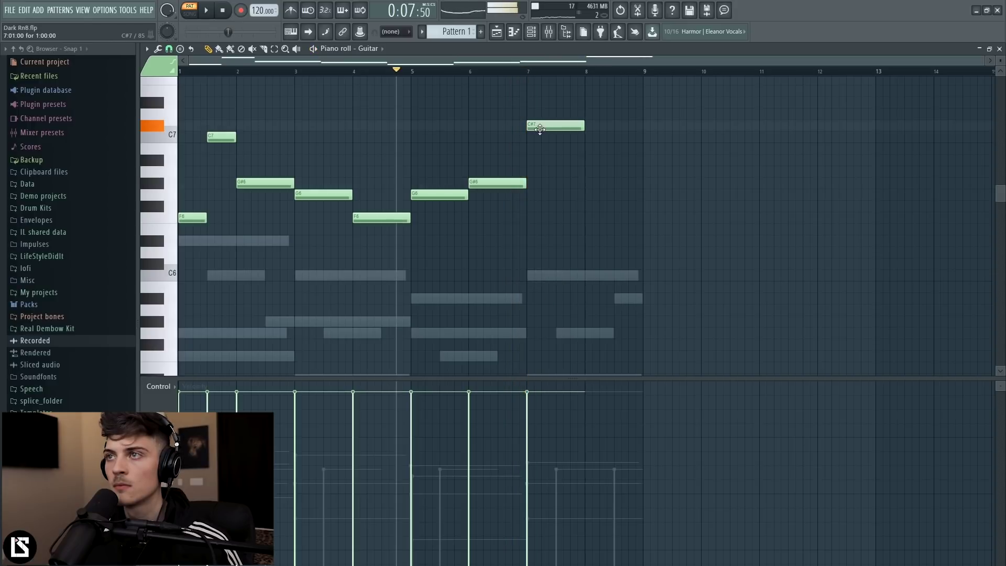
pyautogui.press('space')
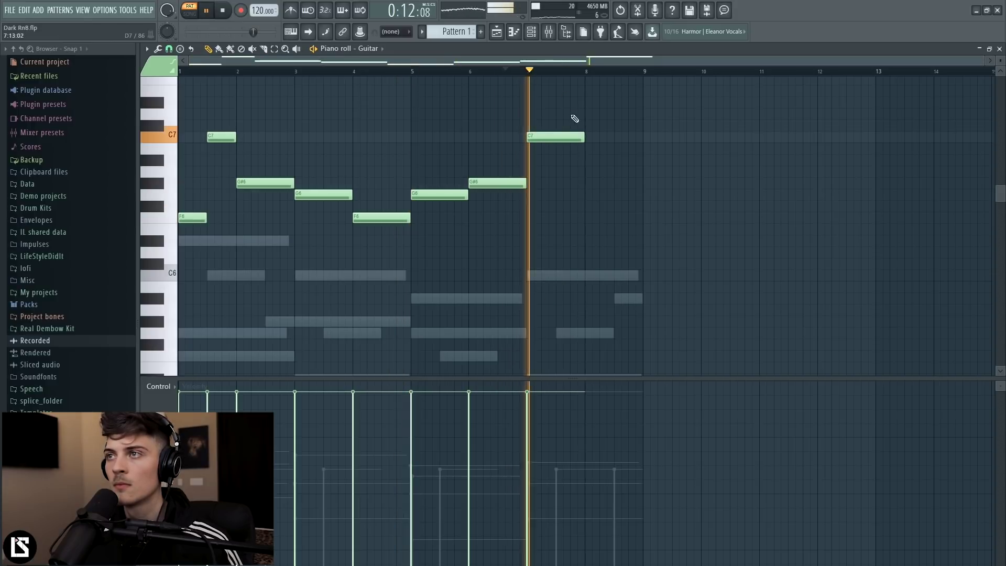
pyautogui.click(586, 193)
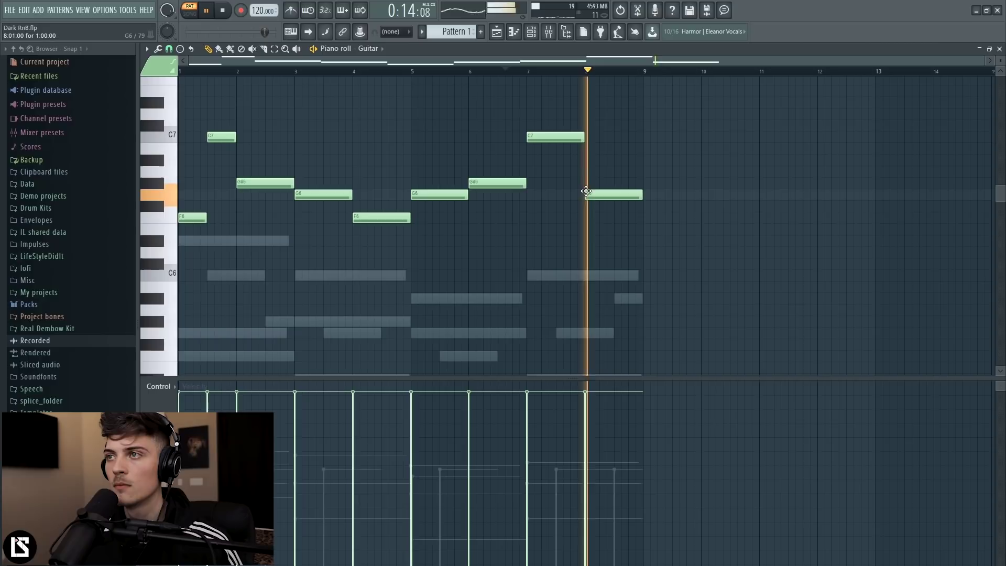
# Add a B3 note to LS - (OB) Vox 7 starting at bar 1, with a length of about two and a quarter bars
pyautogui.press('space')
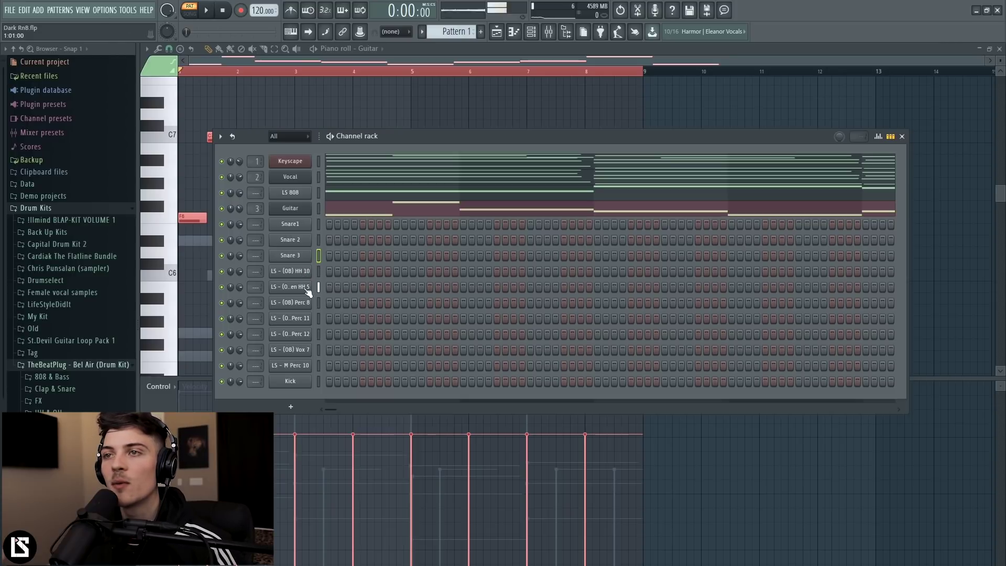
pyautogui.click(318, 352)
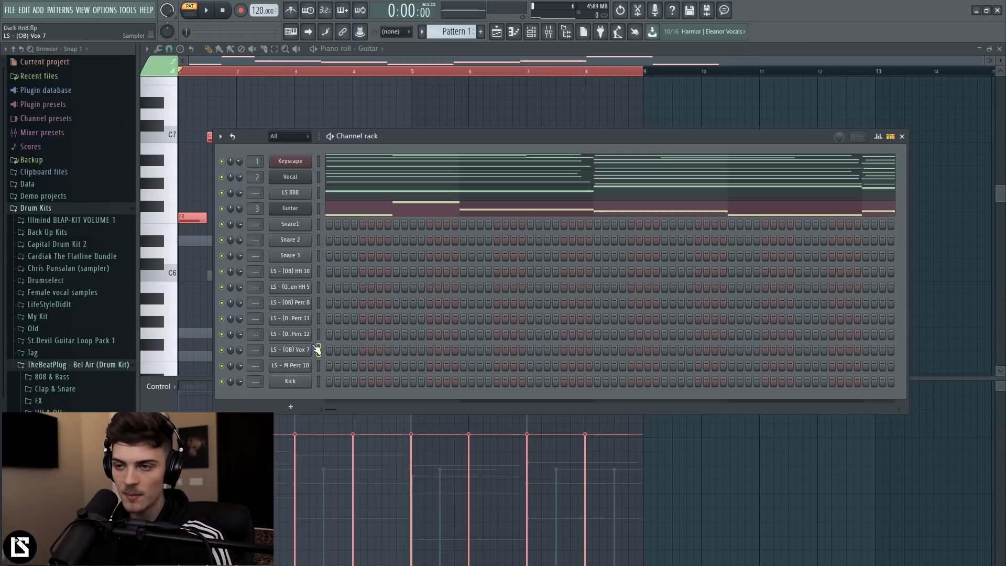
pyautogui.press('space')
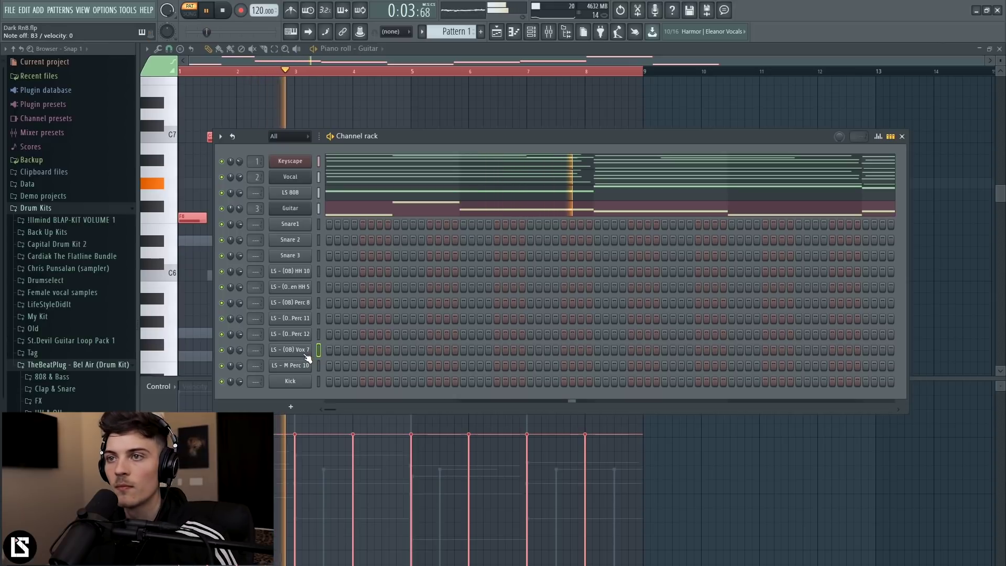
pyautogui.press('space')
pyautogui.rightClick(306, 351)
pyautogui.click(310, 352)
pyautogui.scroll(-8, 233, 356)
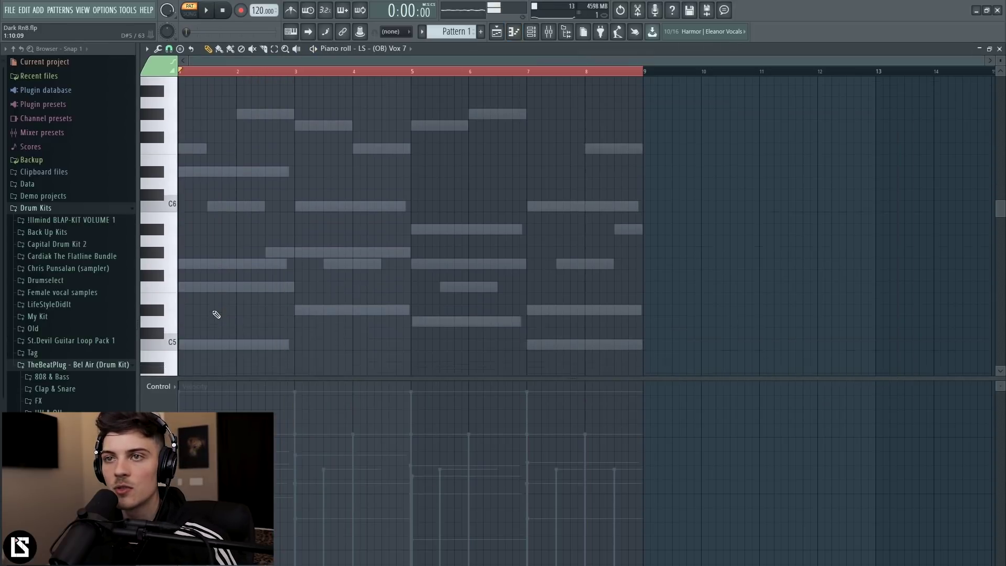
pyautogui.moveTo(234, 286); pyautogui.dragTo(447, 300)
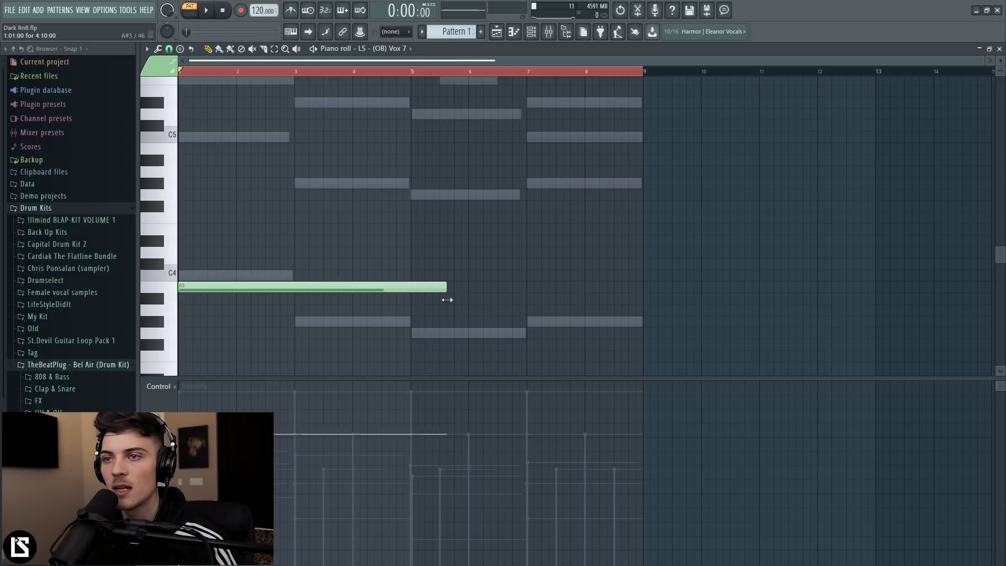
pyautogui.press('space')
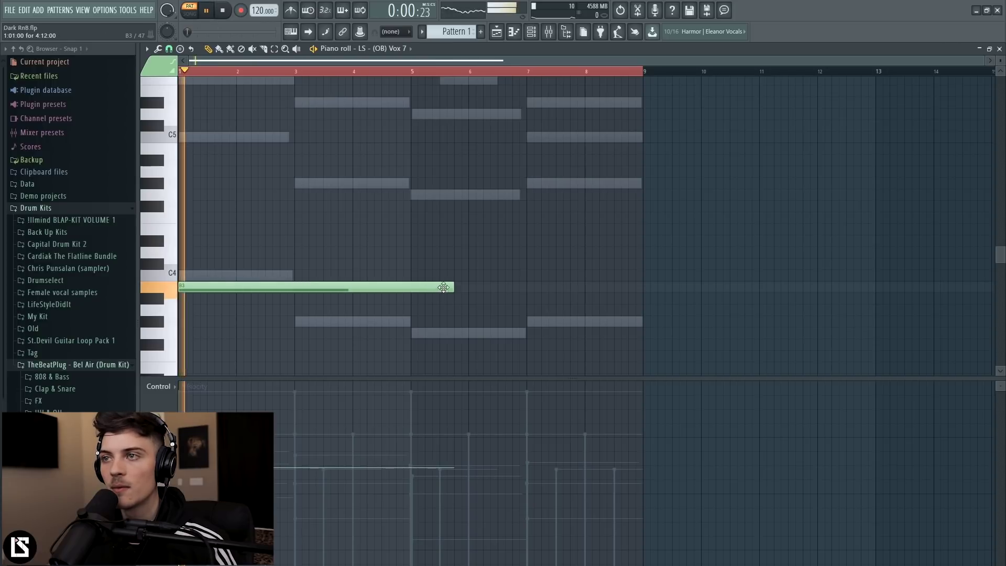
pyautogui.moveTo(453, 288); pyautogui.dragTo(308, 287)
pyautogui.press('space')
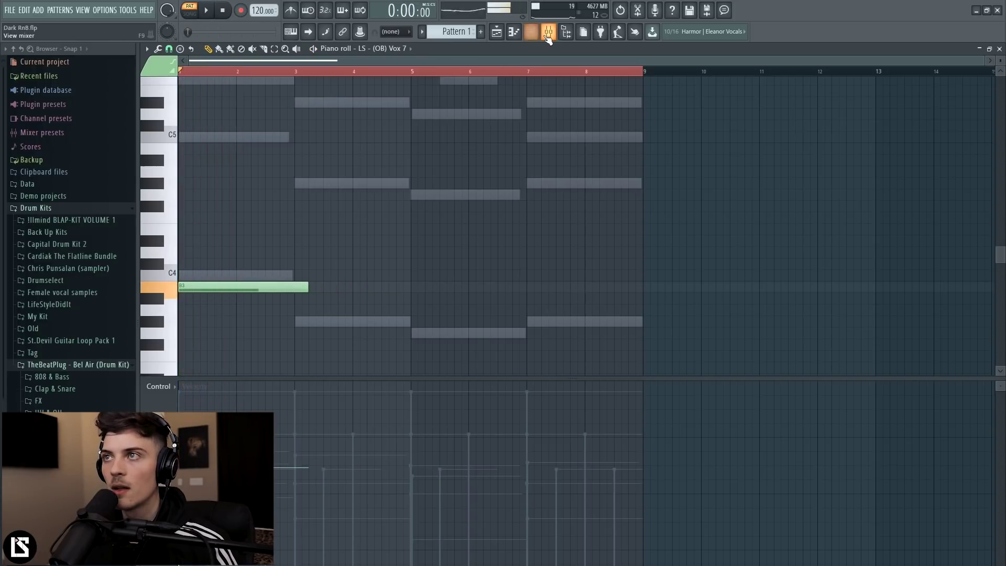
# Route the Vox 7 channel to mixer insert 9 and load Fruity Parametric EQ 2 with a low cut in slot 2
pyautogui.click(548, 32)
pyautogui.rightClick(475, 229)
pyautogui.moveTo(500, 227)
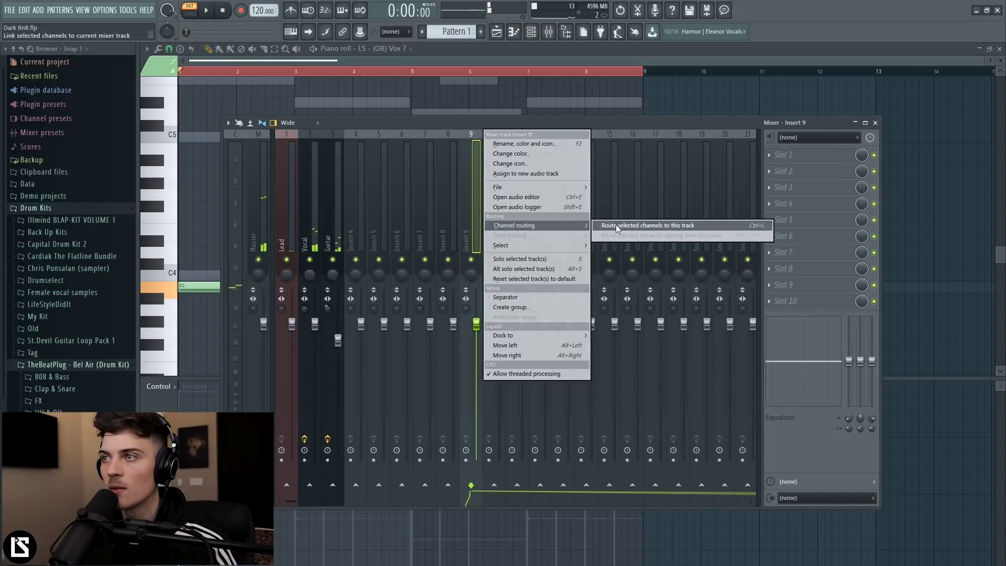
pyautogui.click(616, 228)
pyautogui.click(777, 173)
pyautogui.moveTo(909, 259)
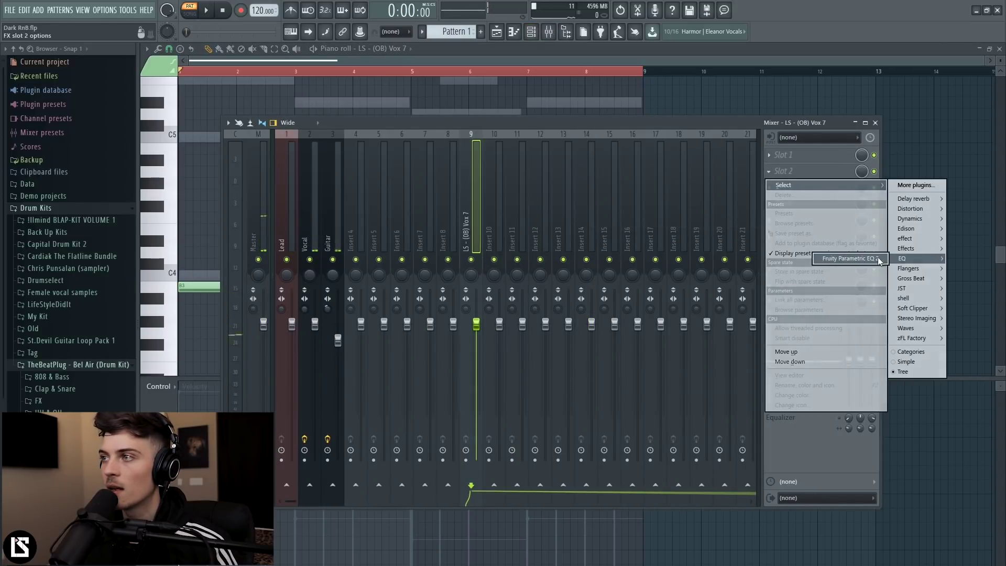
pyautogui.click(849, 256)
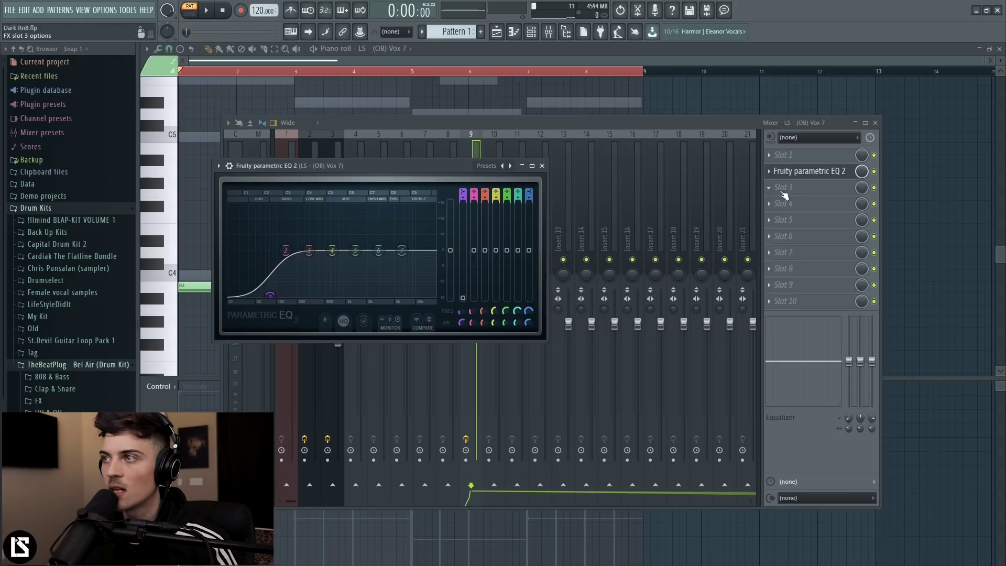
# Load Fruity Reeverb 2 in slot 3 of the Vox 7 track and increase its room size
pyautogui.click(784, 189)
pyautogui.moveTo(913, 227)
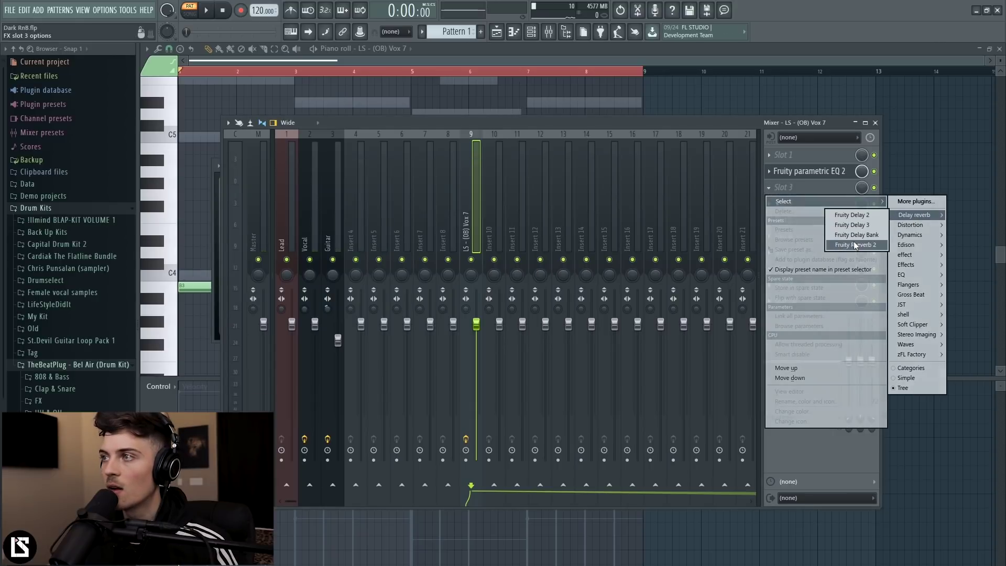
pyautogui.click(855, 245)
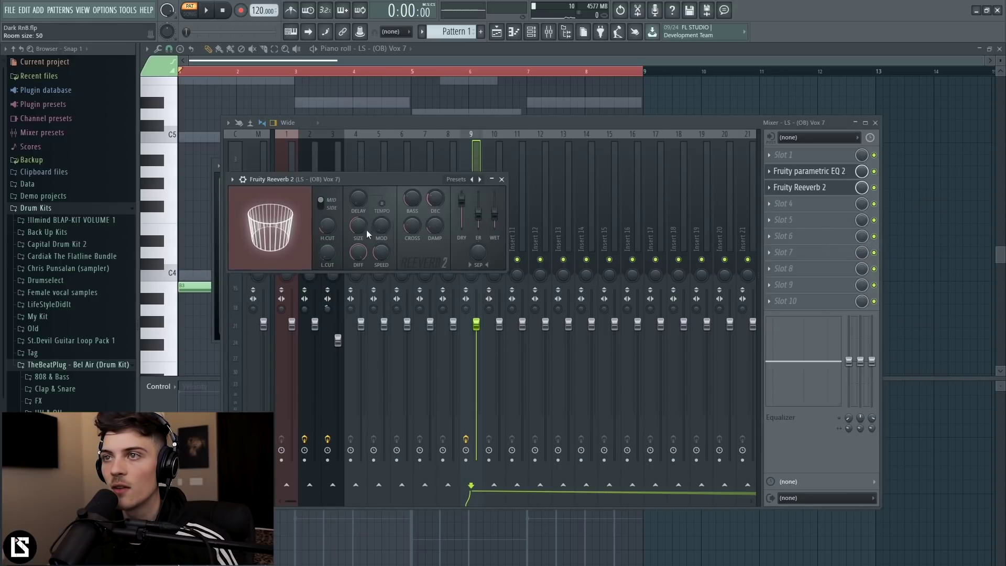
pyautogui.moveTo(361, 227); pyautogui.dragTo(360, 211)
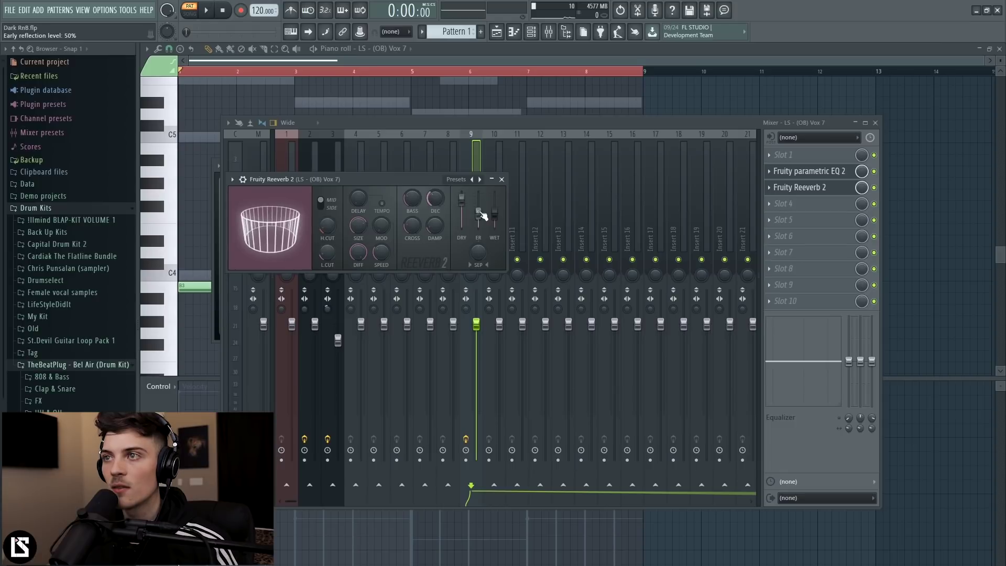
pyautogui.press('space')
pyautogui.click(501, 179)
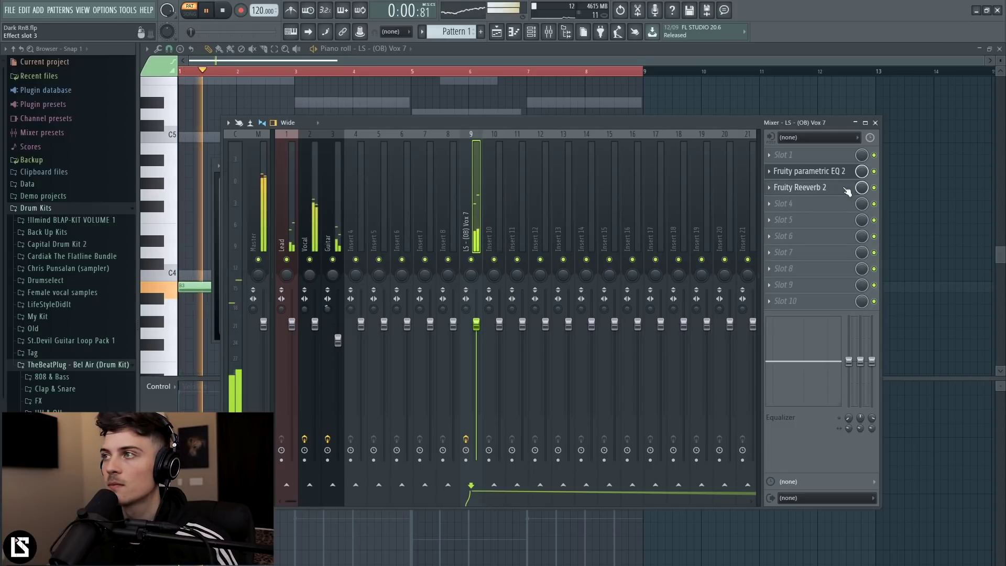
pyautogui.click(875, 122)
# Fill the LS - (OB) HH 10 channel with a hit on every second step
pyautogui.press('F6')
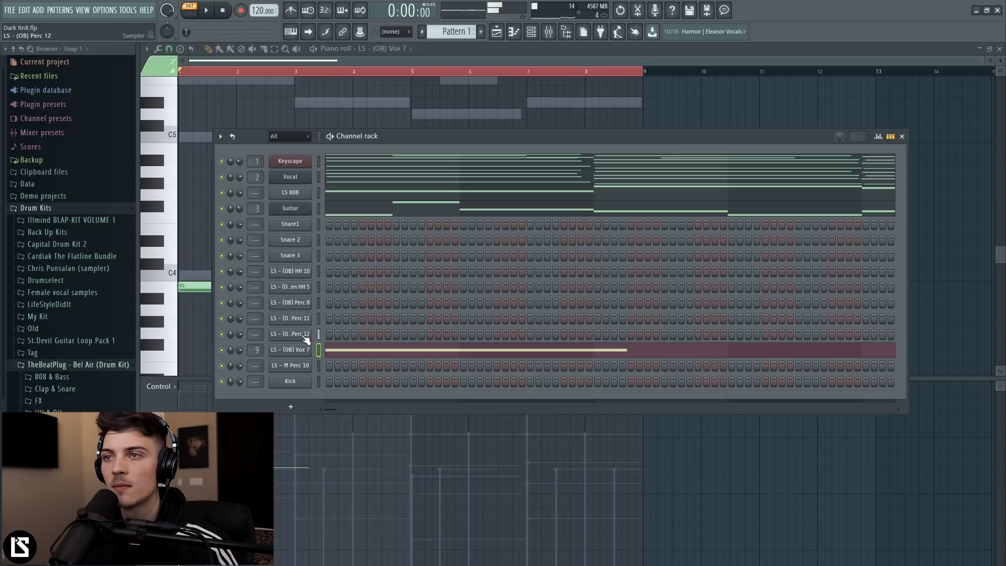
pyautogui.rightClick(294, 272)
pyautogui.click(451, 305)
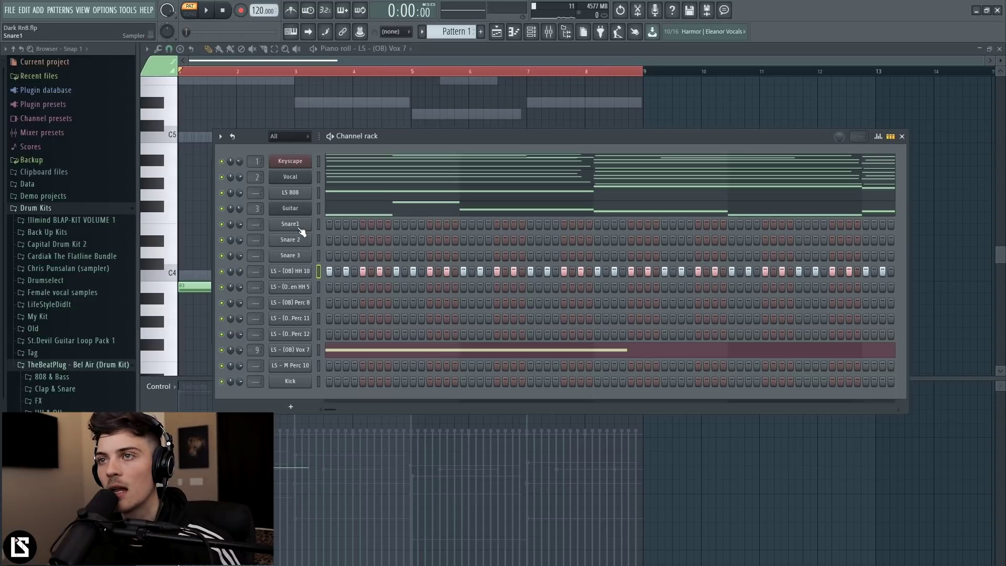
# Place hits for Snare1, Snare 2 and Snare 3 on the ninth step of each of the first four bars
pyautogui.moveTo(397, 224); pyautogui.dragTo(397, 256)
pyautogui.press('space')
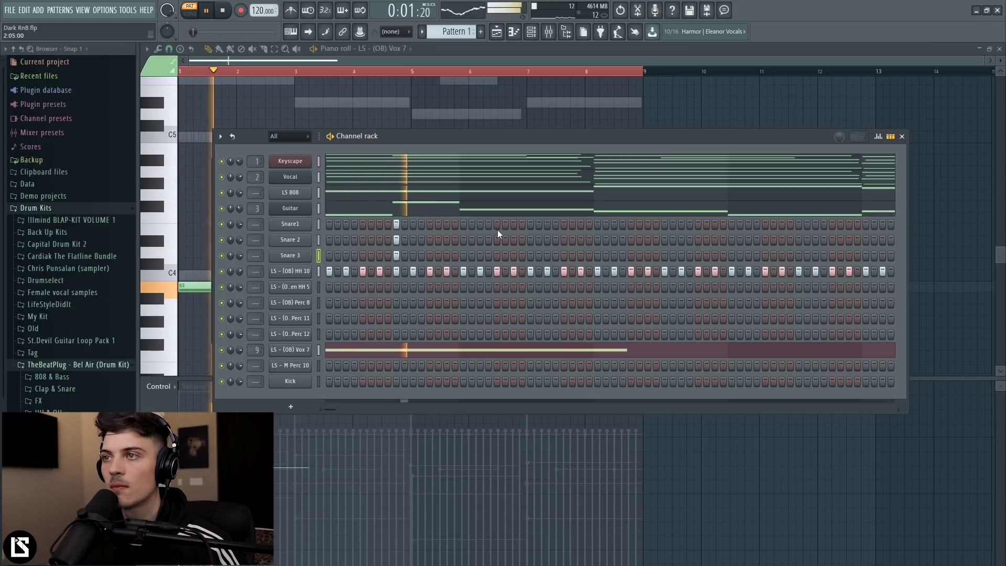
pyautogui.moveTo(498, 230)
pyautogui.mouseDown()
pyautogui.moveTo(503, 252)
pyautogui.moveTo(498, 228)
pyautogui.moveTo(538, 255)
pyautogui.mouseUp()
pyautogui.rightClick(499, 254)
pyautogui.rightClick(498, 240)
pyautogui.rightClick(498, 225)
pyautogui.click(538, 256)
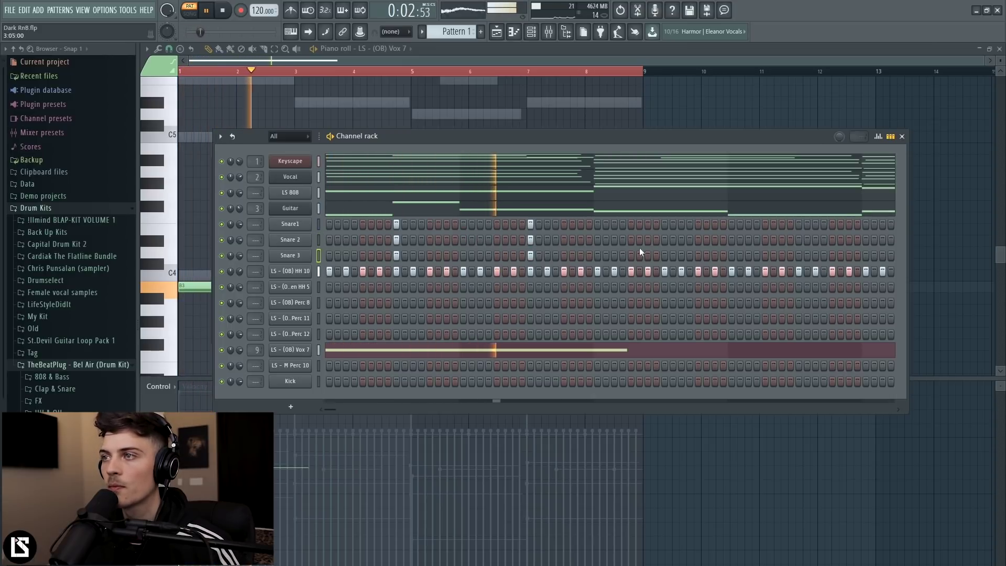
pyautogui.moveTo(664, 225); pyautogui.dragTo(665, 255)
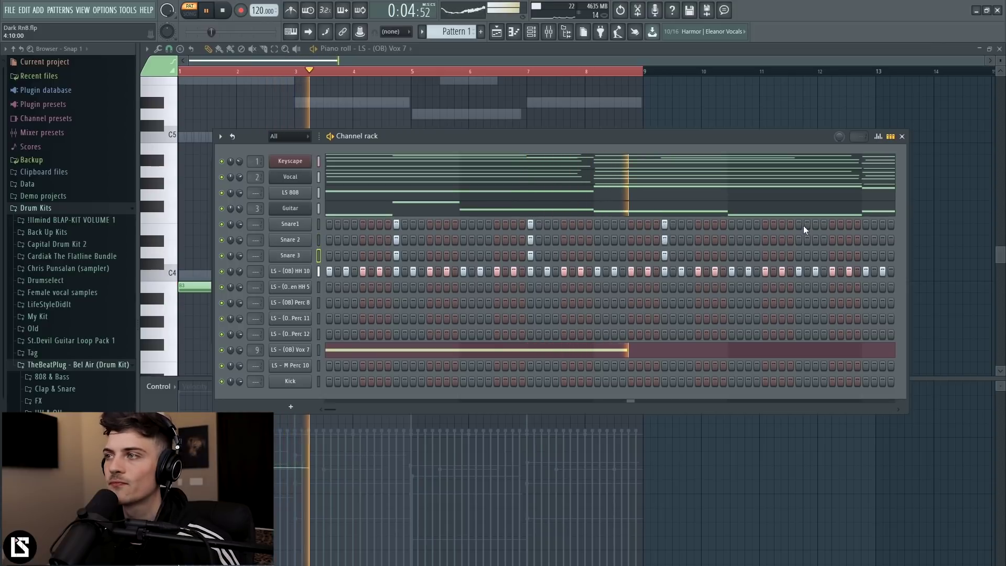
pyautogui.moveTo(800, 226); pyautogui.dragTo(799, 254)
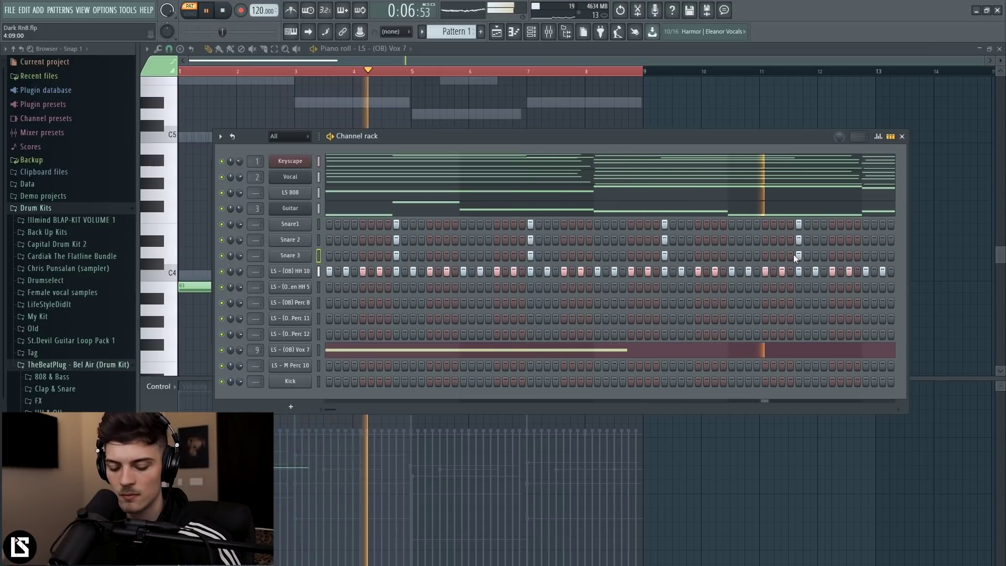
# Turn on looping in the channel rack and add an Open HH 5 hit on the ninth step of bar 2, repeating every two bars
pyautogui.click(234, 138)
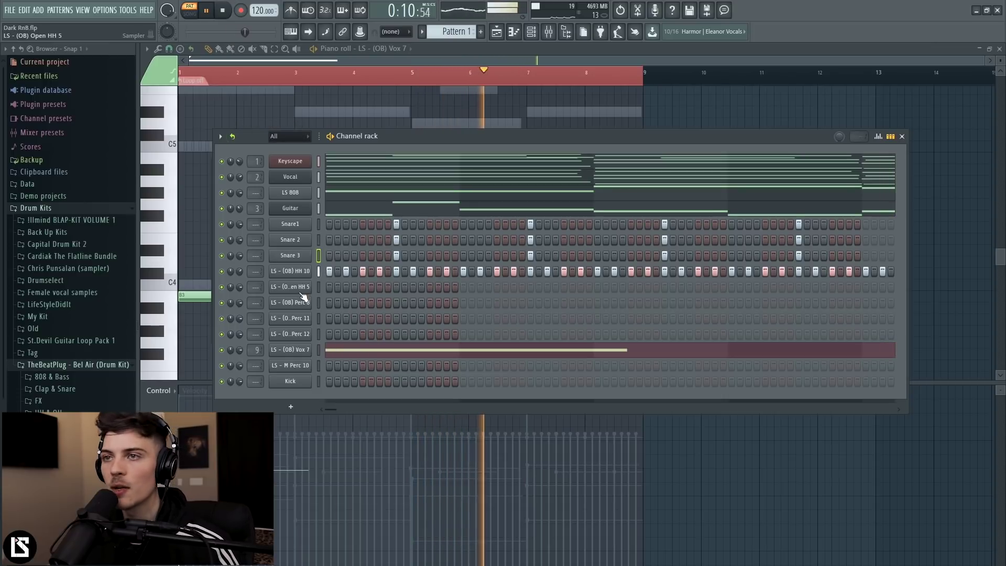
pyautogui.press('space')
pyautogui.press('space')
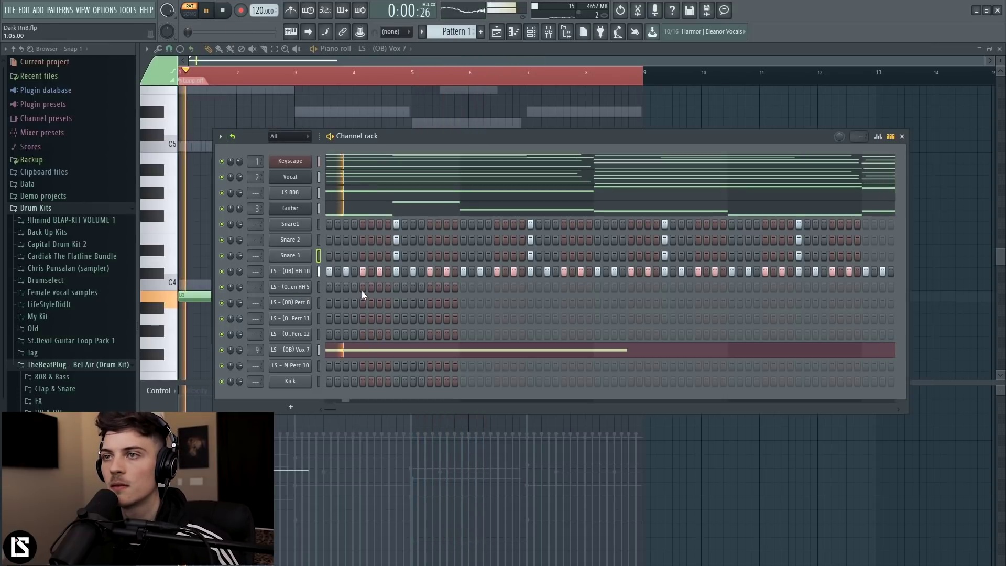
pyautogui.press('space')
pyautogui.press('space')
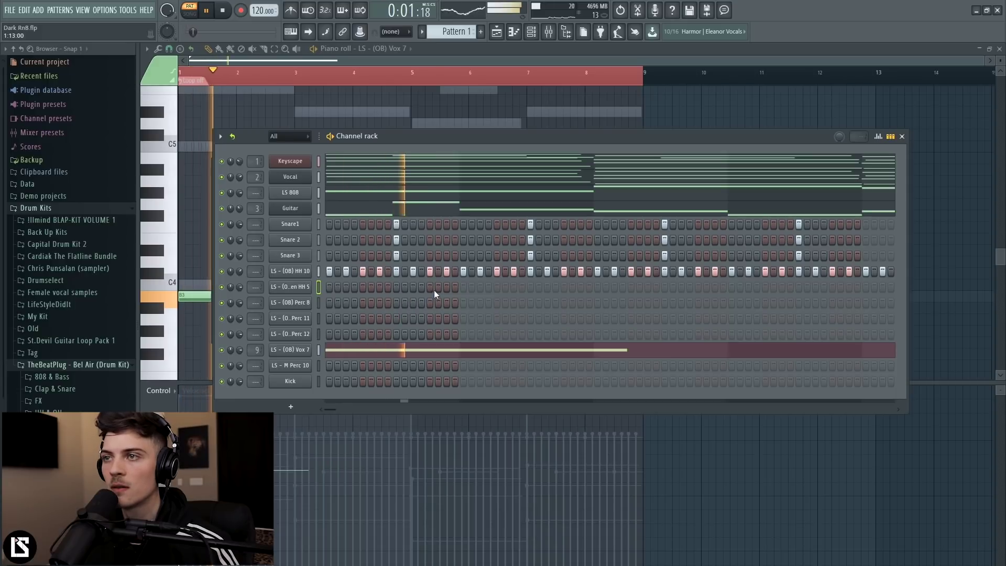
pyautogui.click(531, 289)
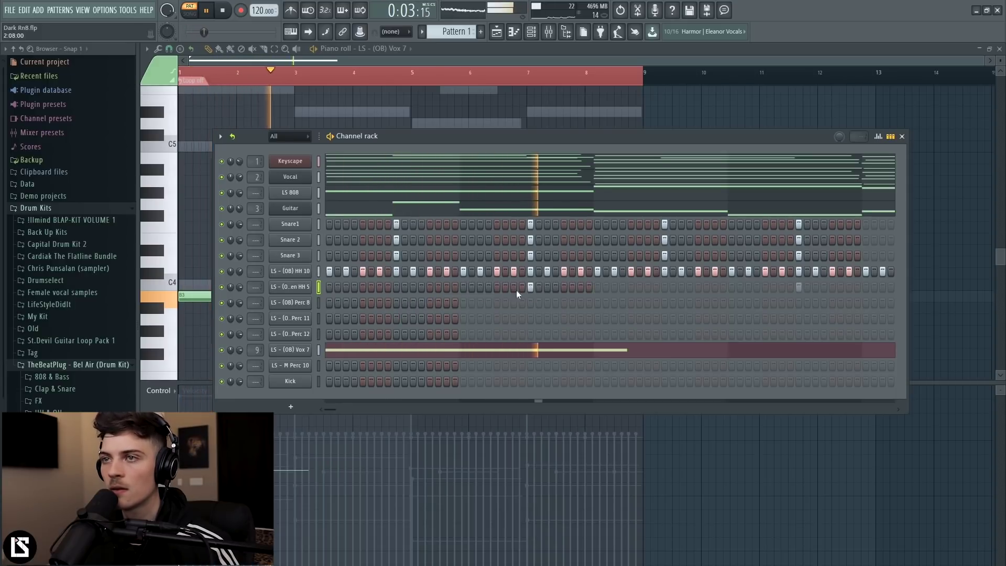
pyautogui.press('space')
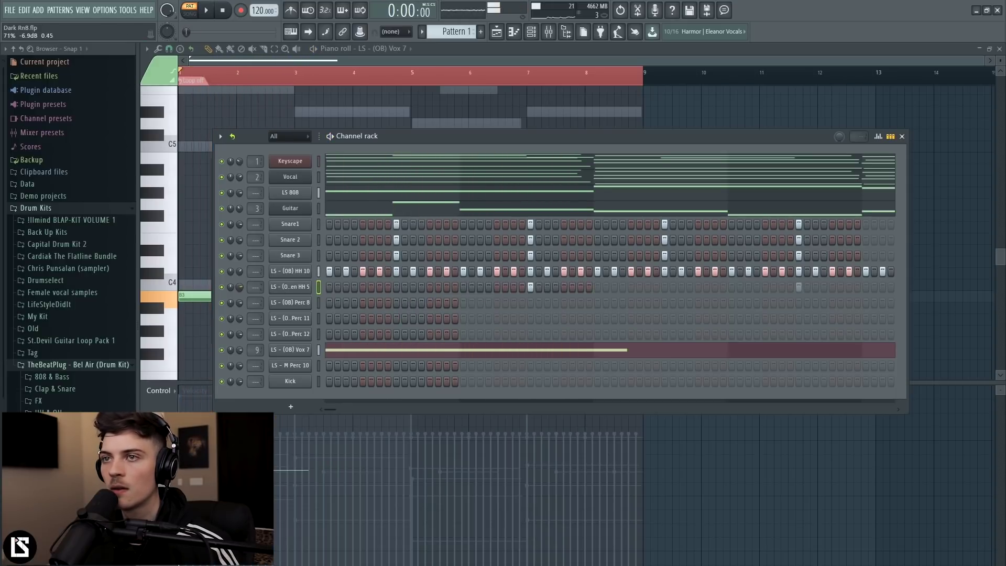
# Show the Open HH 5 channel in the piano roll and route it to mixer insert 10
pyautogui.rightClick(297, 289)
pyautogui.click(340, 289)
pyautogui.rightClick(313, 82)
pyautogui.click(329, 95)
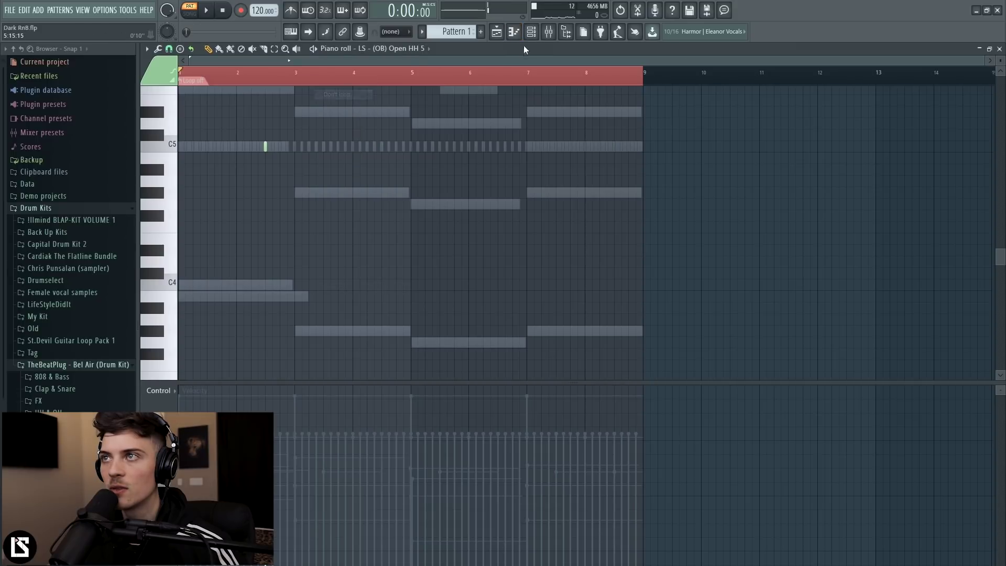
pyautogui.click(549, 31)
pyautogui.click(492, 226)
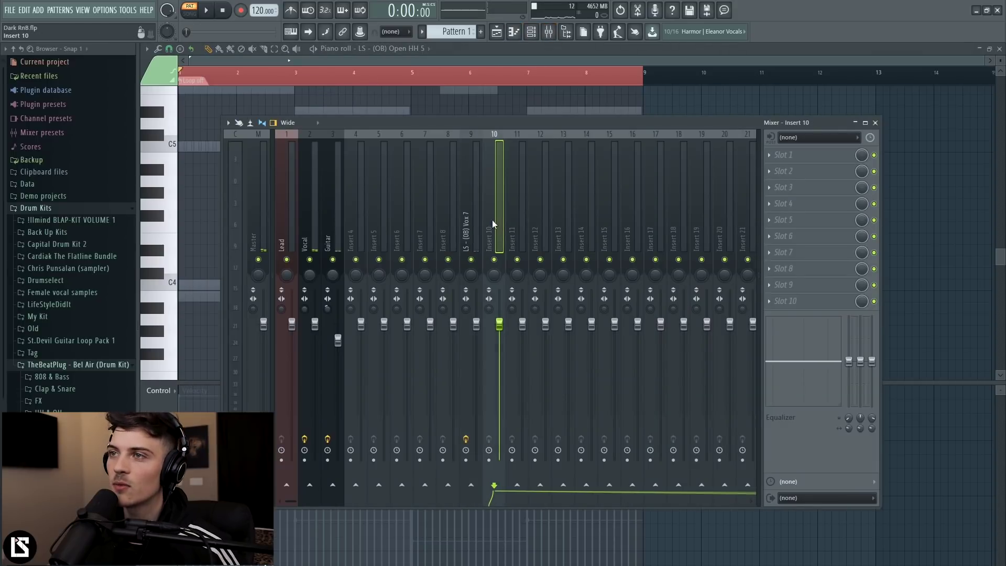
pyautogui.rightClick(494, 226)
pyautogui.moveTo(530, 227)
pyautogui.click(706, 223)
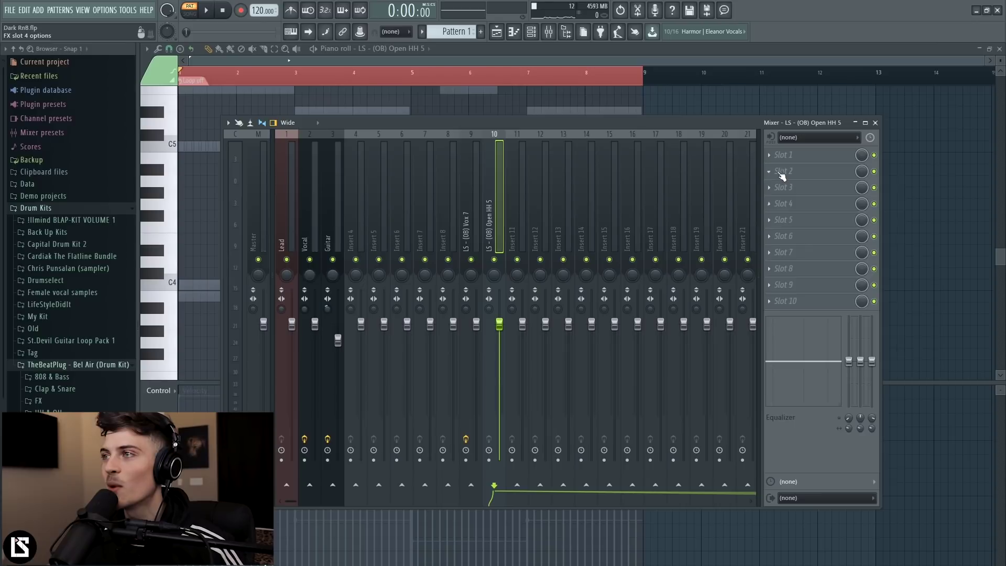
# Load Fruity Reeverb 2 in slot 2 of the Open HH 5 track with room size 75, a raised low cut and wet level 70%
pyautogui.click(782, 176)
pyautogui.moveTo(921, 201)
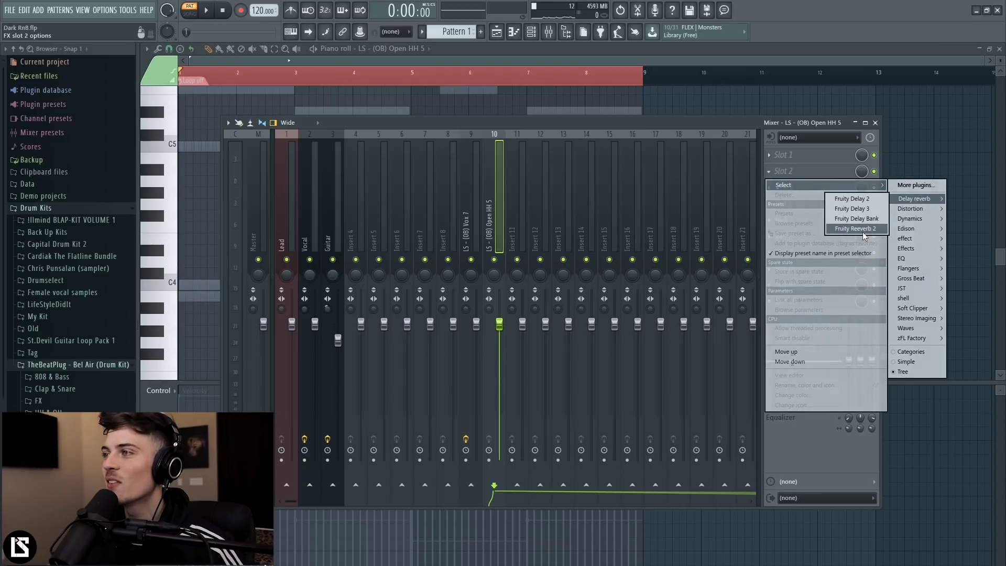
pyautogui.click(859, 229)
pyautogui.moveTo(371, 239); pyautogui.dragTo(371, 224)
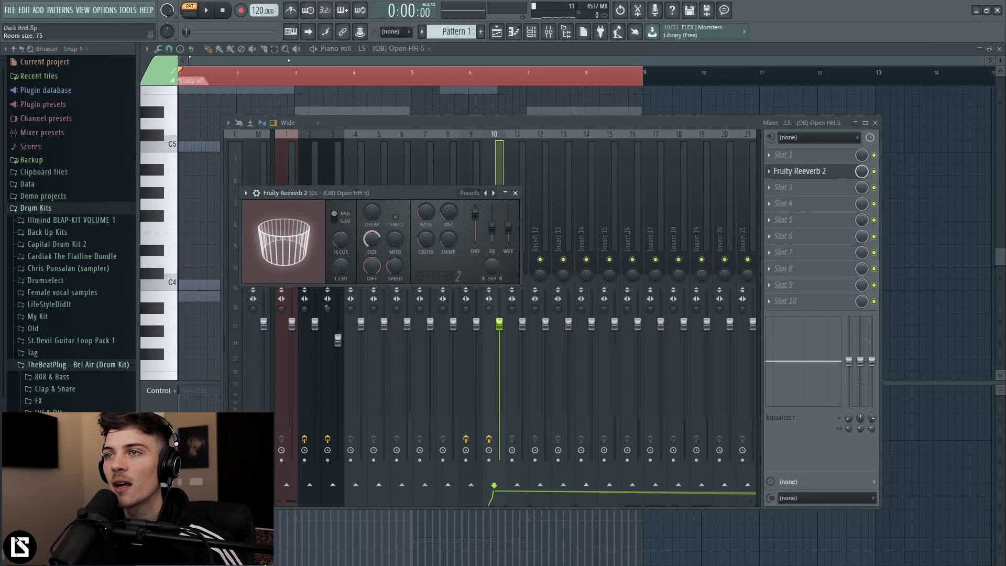
pyautogui.moveTo(340, 266); pyautogui.dragTo(341, 257)
pyautogui.moveTo(508, 227); pyautogui.dragTo(508, 220)
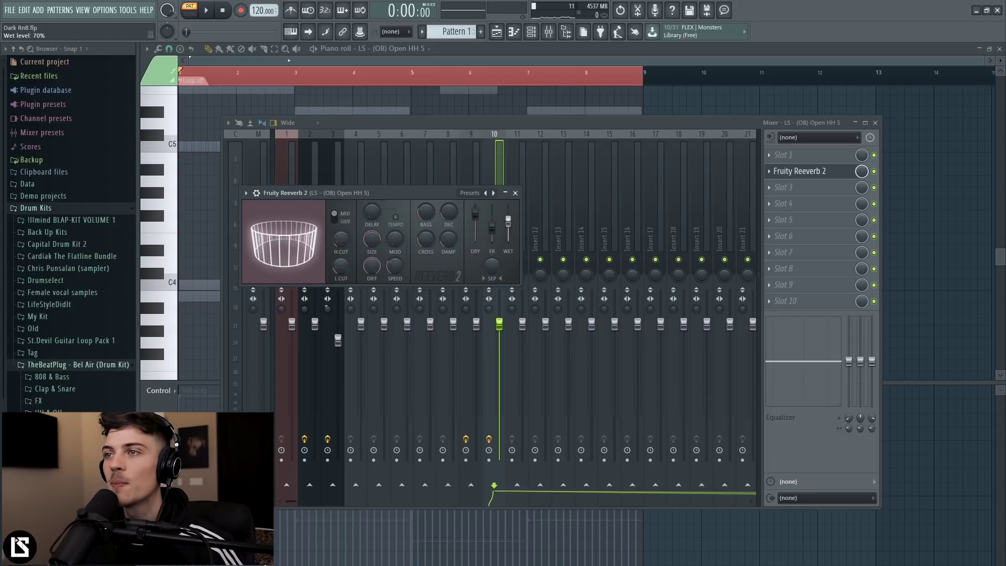
pyautogui.click(515, 193)
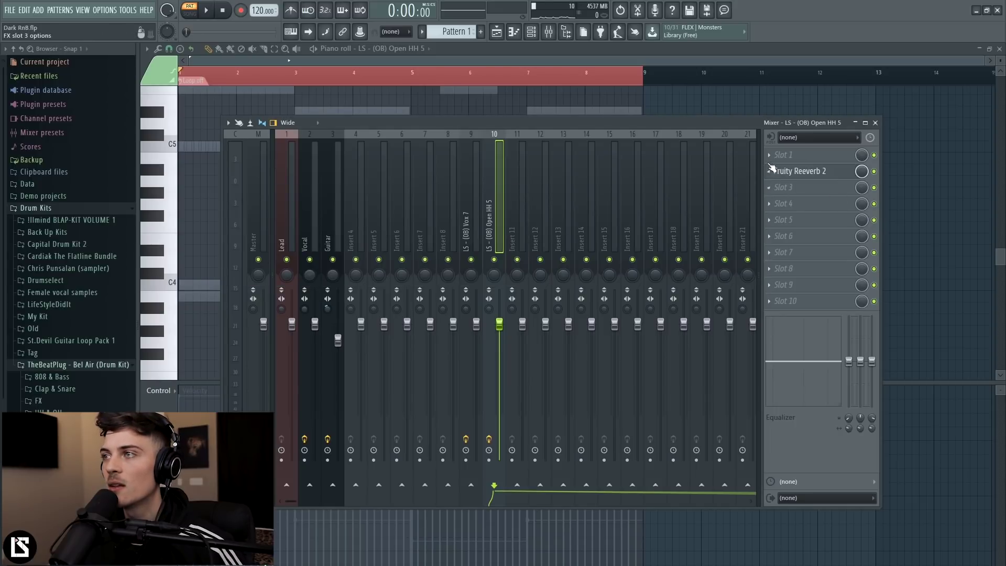
# Load Fruity Parametric EQ 2 in slot 1 of the Open HH 5 track, cut its lows and highs, and play the pattern
pyautogui.click(778, 155)
pyautogui.moveTo(902, 242)
pyautogui.click(850, 242)
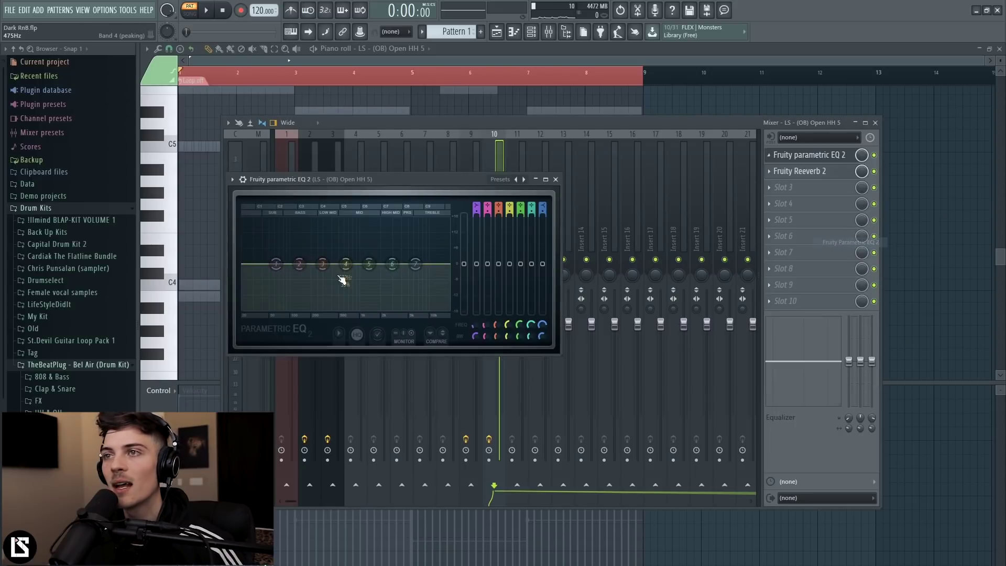
pyautogui.moveTo(416, 267); pyautogui.dragTo(401, 315)
pyautogui.moveTo(276, 265); pyautogui.dragTo(312, 316)
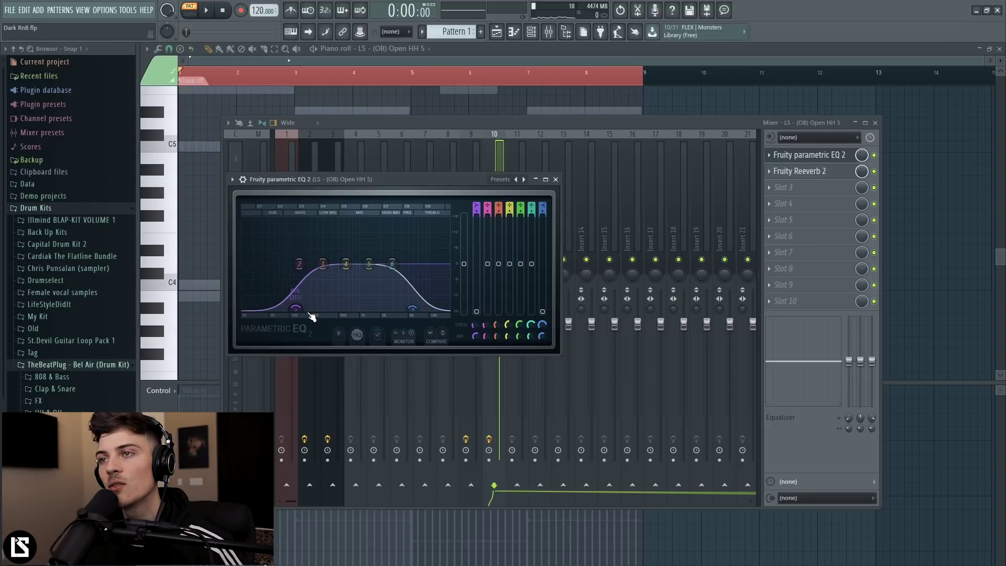
pyautogui.click(557, 179)
pyautogui.press('space')
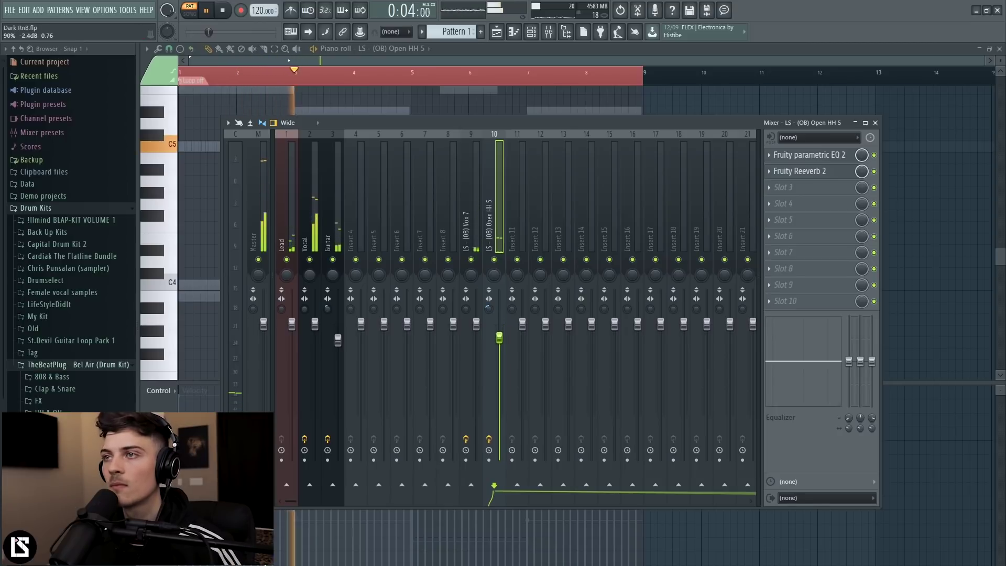
# Review the Open HH 5 reverb settings and set the Open HH 5 channel volume to about 75% during playback
pyautogui.click(837, 171)
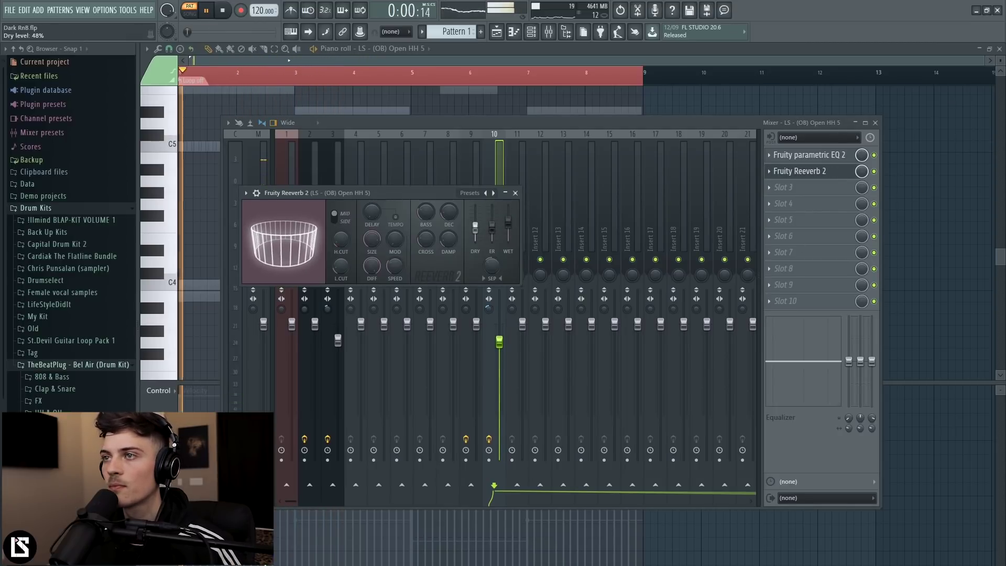
pyautogui.click(515, 192)
pyautogui.click(530, 31)
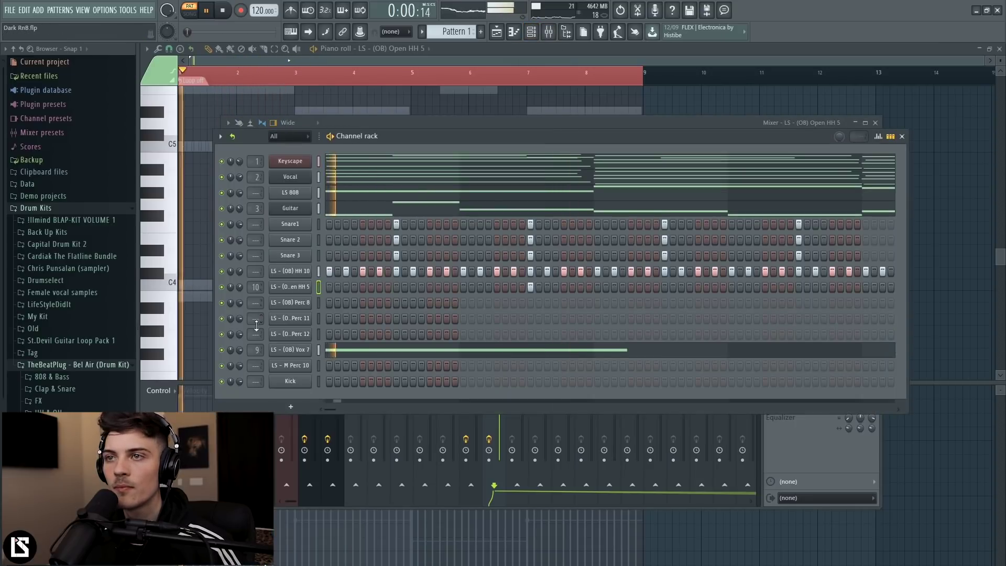
pyautogui.moveTo(236, 291); pyautogui.dragTo(236, 301)
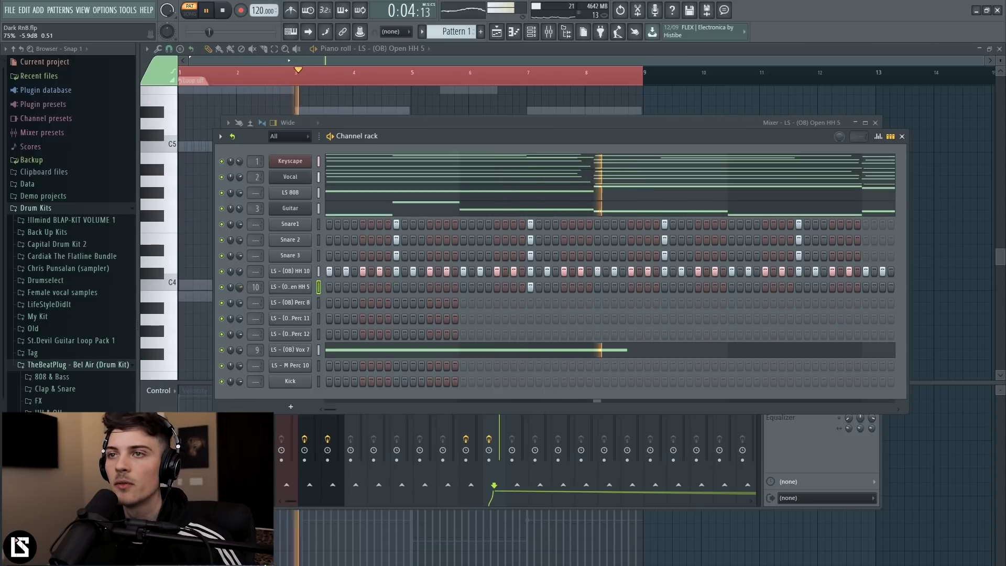
pyautogui.press('space')
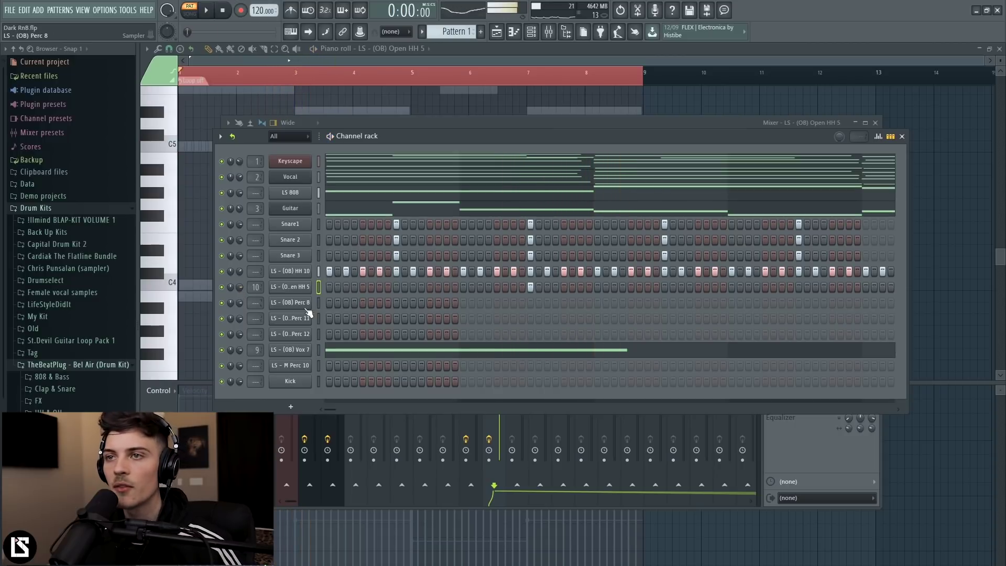
# Try Perc 8 hits on a couple of steps in bar 1, leaving one on the fifth step
pyautogui.press('space')
pyautogui.click(381, 306)
pyautogui.rightClick(381, 306)
pyautogui.press('space')
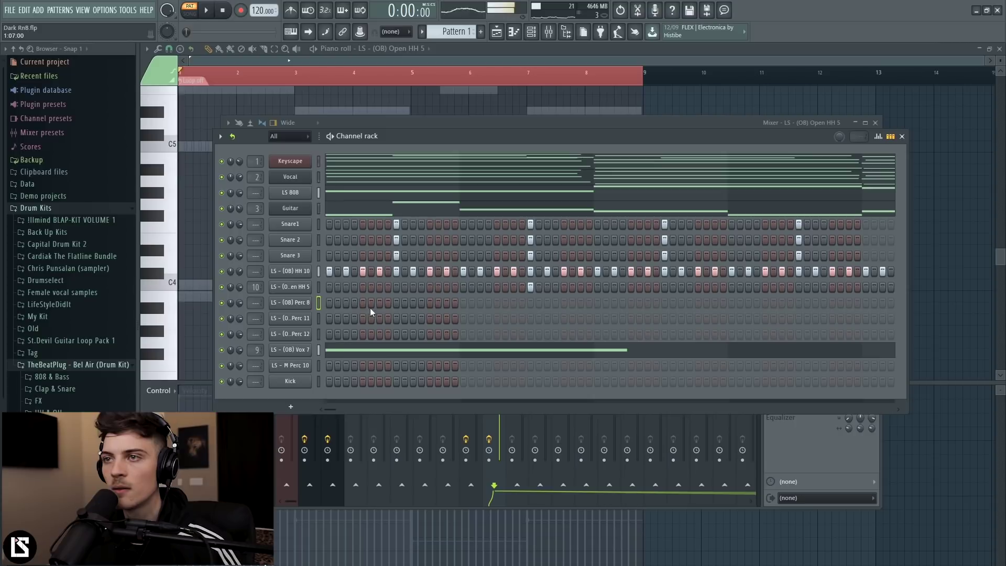
pyautogui.press('space')
pyautogui.click(361, 306)
pyautogui.press('space')
# In the Perc 8 piano roll, replace the bar 1 hit with a one-beat C5 note on beat 2 of bar 2, without looping
pyautogui.rightClick(303, 305)
pyautogui.click(334, 303)
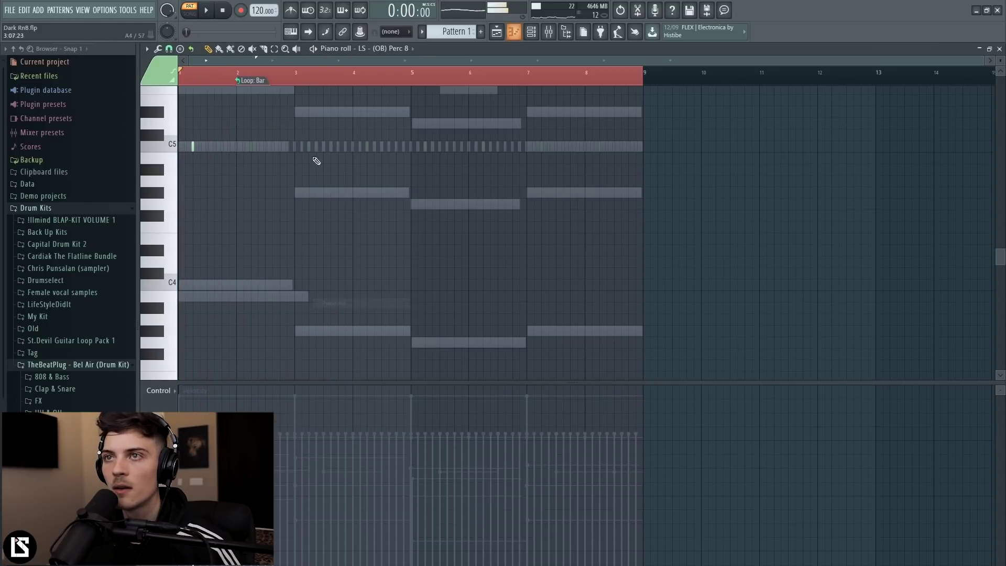
pyautogui.scroll(4, 263, 72)
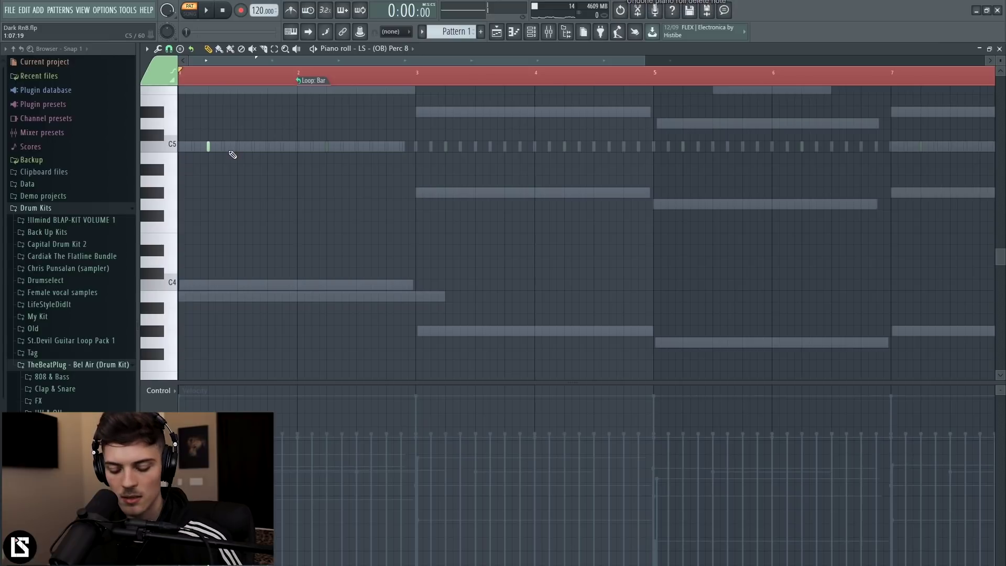
pyautogui.click(327, 151)
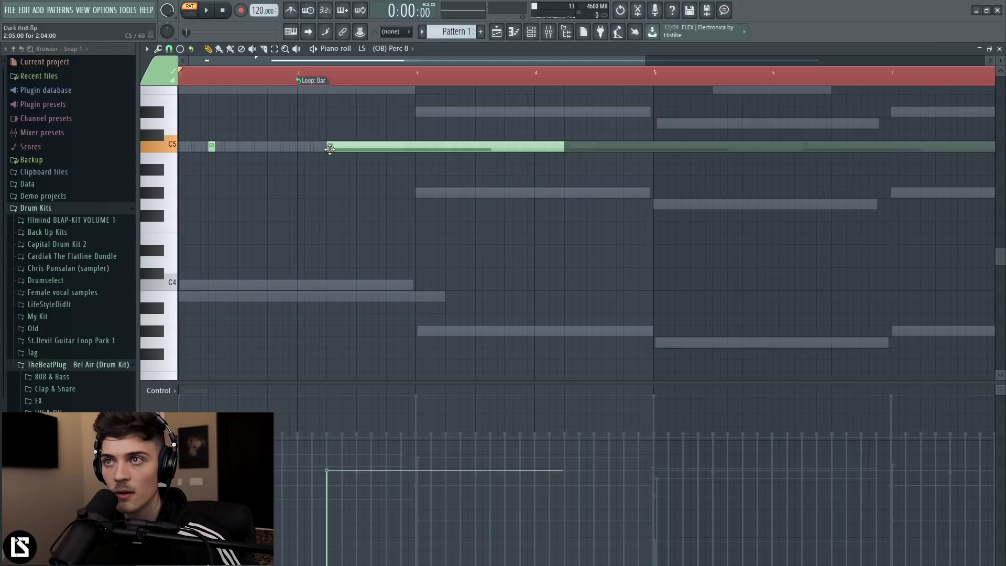
pyautogui.rightClick(309, 84)
pyautogui.click(335, 100)
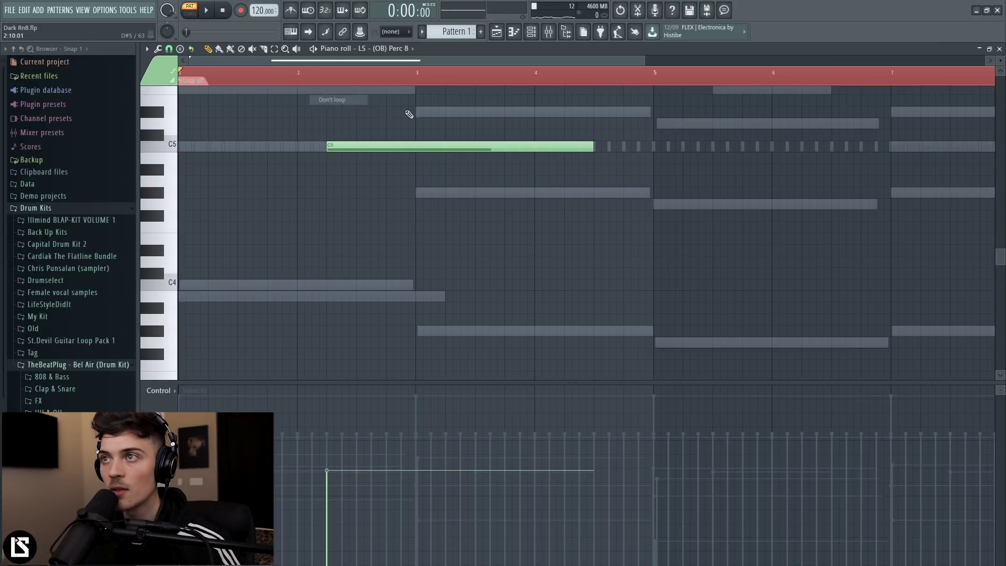
pyautogui.press('space')
pyautogui.moveTo(592, 146); pyautogui.dragTo(353, 195)
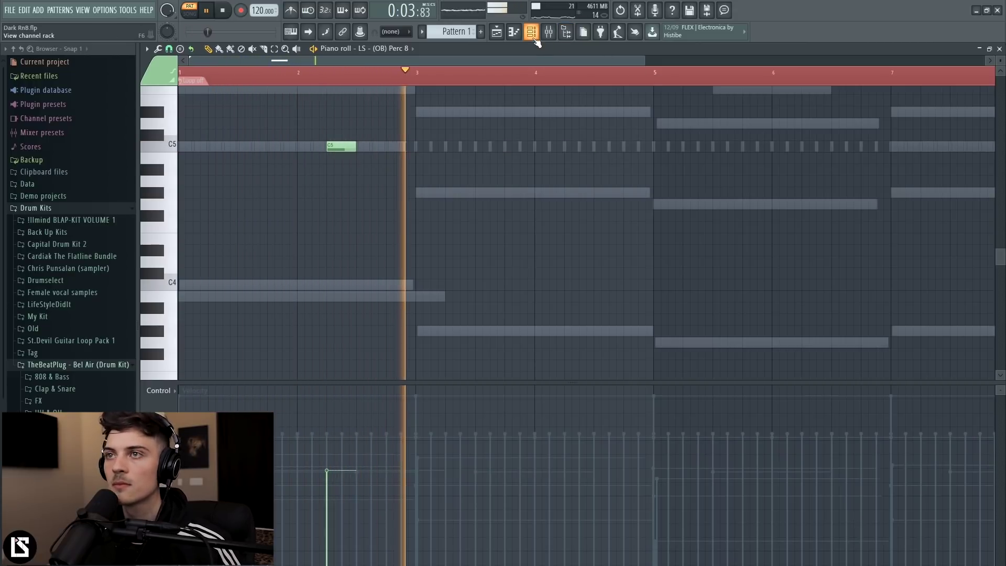
# Add a D5 note at the start of bar 1 in the Perc 11 piano roll and turn off its looping
pyautogui.click(513, 32)
pyautogui.press('space')
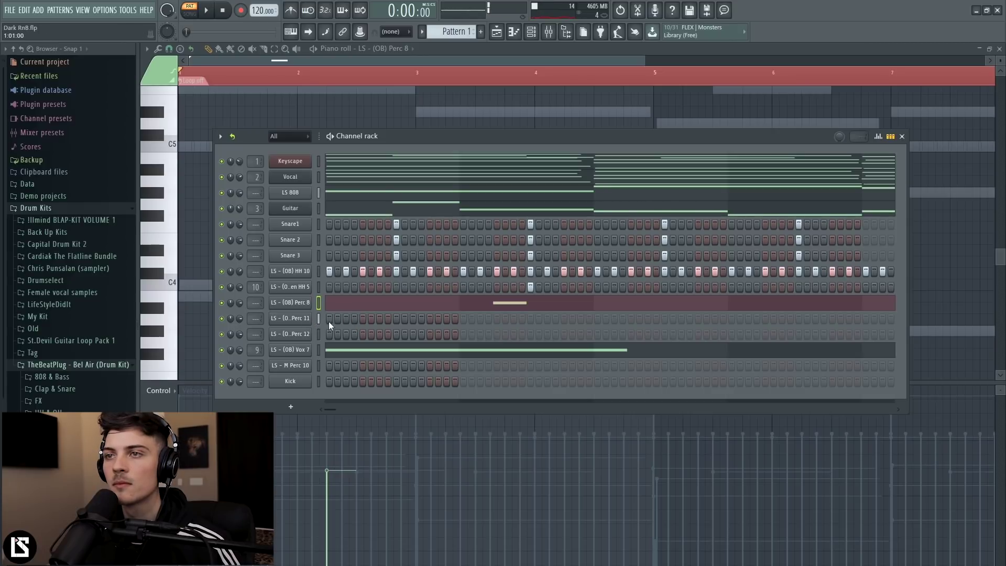
pyautogui.rightClick(295, 319)
pyautogui.click(315, 318)
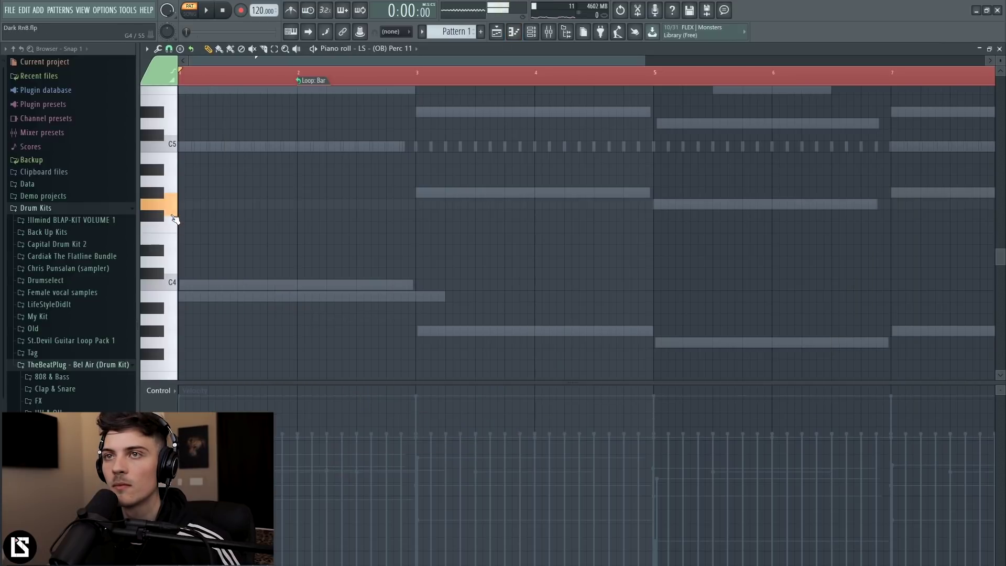
pyautogui.scroll(1, 175, 210)
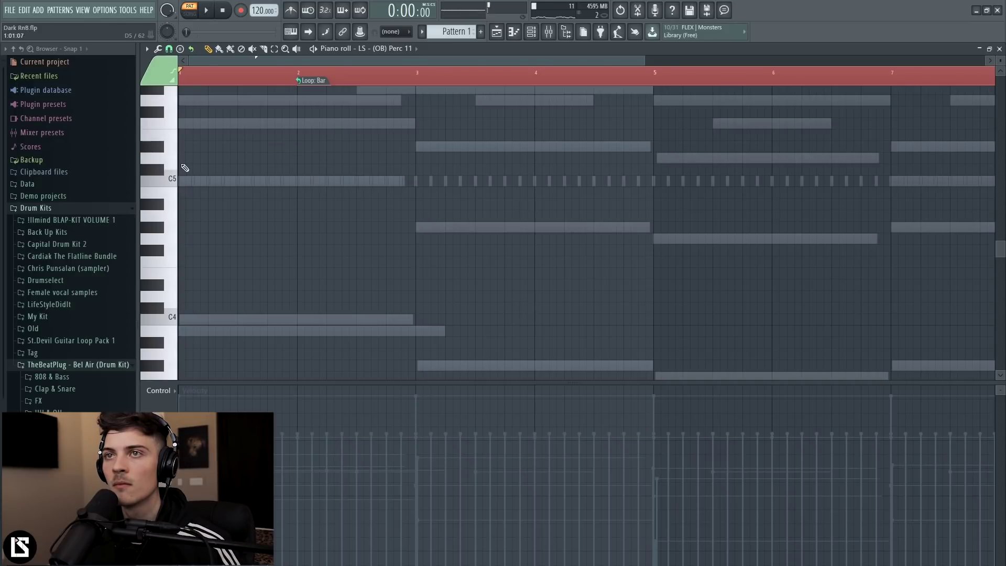
pyautogui.click(184, 158)
pyautogui.press('space')
pyautogui.press('space')
pyautogui.rightClick(319, 80)
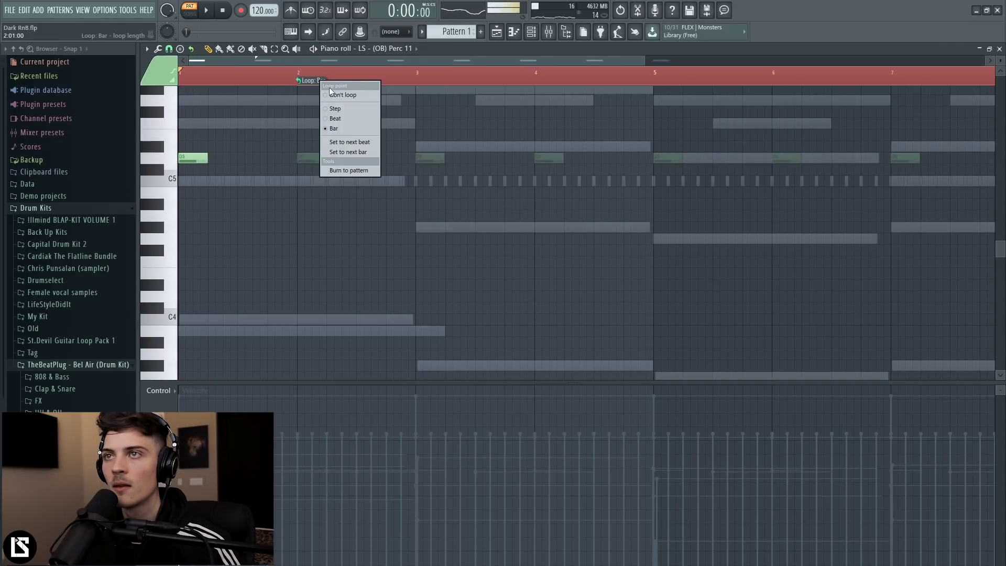
pyautogui.click(333, 93)
# Lower the Perc 11 note one octave to D4 and play the pattern
pyautogui.hotkey('ctrl', 'a')
pyautogui.hotkey('ctrl', 'Down')
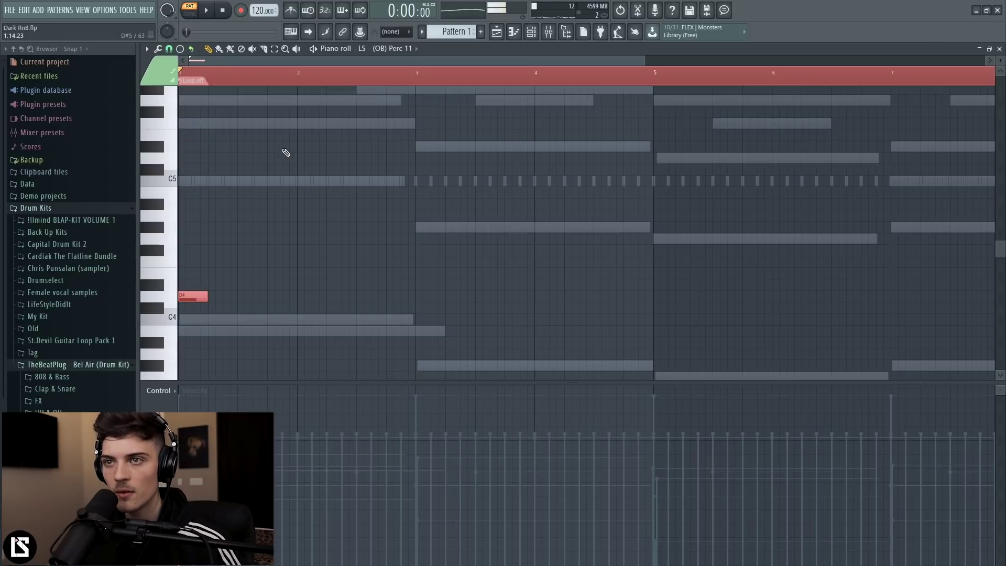
pyautogui.press('space')
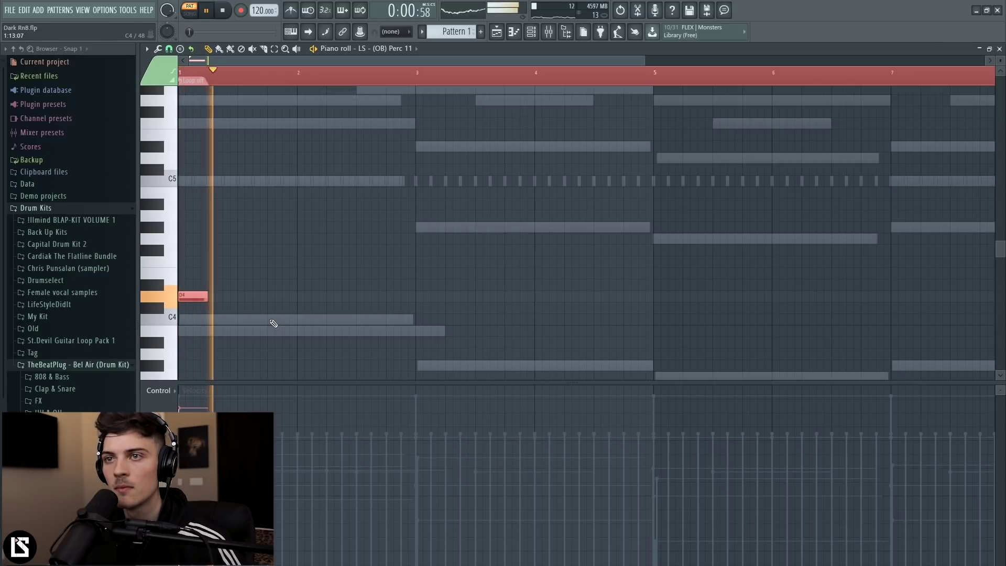
pyautogui.press('space')
# Replace the Perc 11 note with a C#4 note one and a half bars long at bar 1, and raise it an octave
pyautogui.rightClick(195, 298)
pyautogui.click(182, 308)
pyautogui.press('space')
pyautogui.moveTo(207, 309); pyautogui.dragTo(359, 320)
pyautogui.press('space')
pyautogui.keyDown('ctrl'); pyautogui.moveTo(270, 280); pyautogui.dragTo(279, 325); pyautogui.keyUp('ctrl')
pyautogui.hotkey('ctrl', 'Up')
pyautogui.press('space')
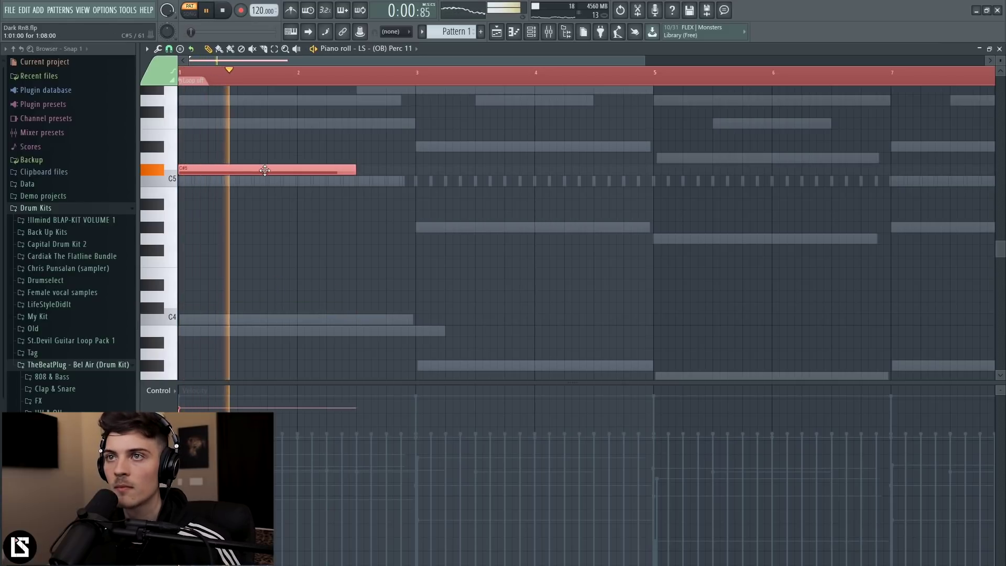
# Move the Perc 11 note to the start of bar 5, lower it an octave to C#4 and reduce its velocity
pyautogui.scroll(-4, 236, 169)
pyautogui.moveTo(208, 169); pyautogui.dragTo(507, 169)
pyautogui.hotkey('ctrl', 'Down')
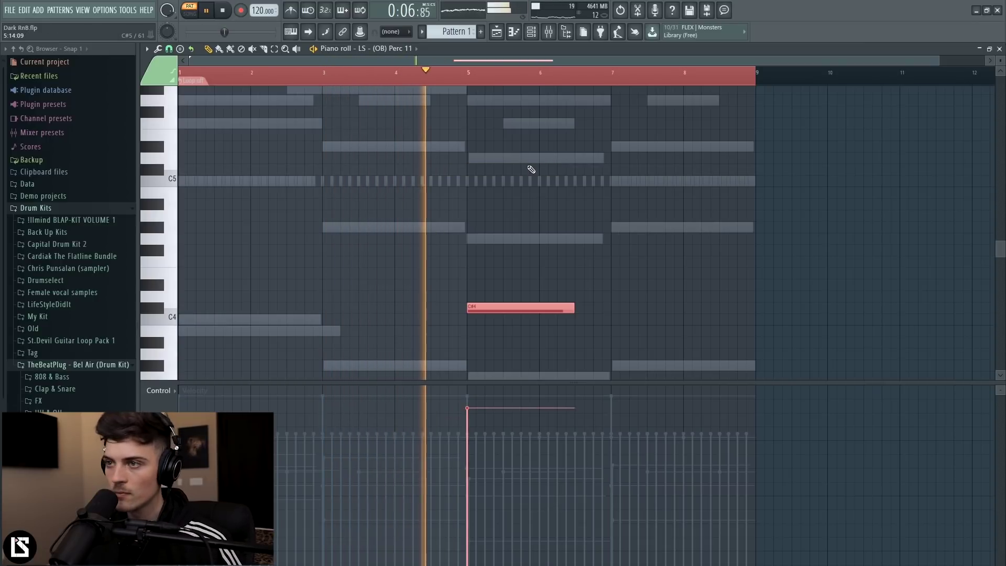
pyautogui.scroll(-4, 530, 173)
pyautogui.scroll(-1, 531, 175)
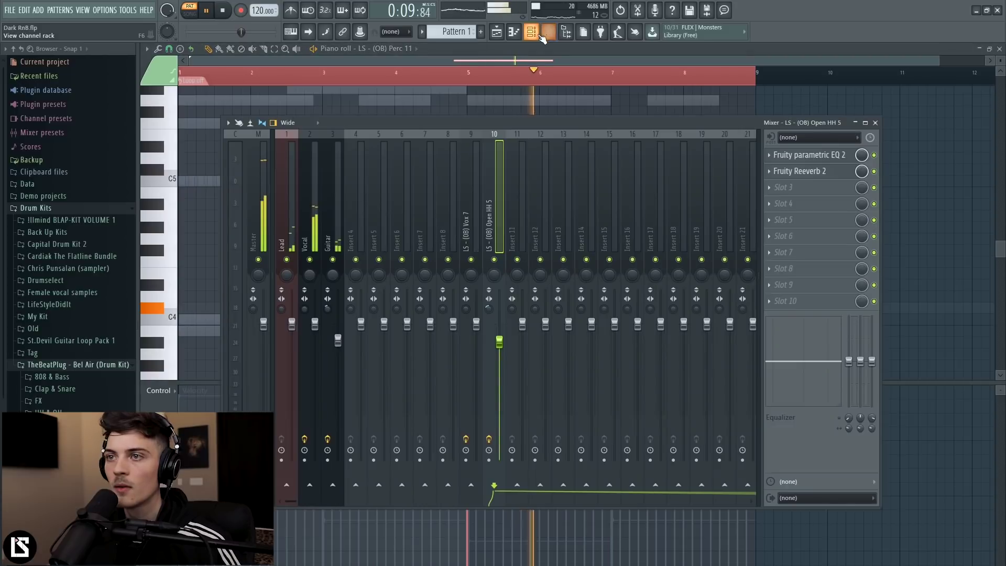
# Add a Perc 12 hit on the thirteenth step of bar 1 and show the channel in the piano roll
pyautogui.click(549, 31)
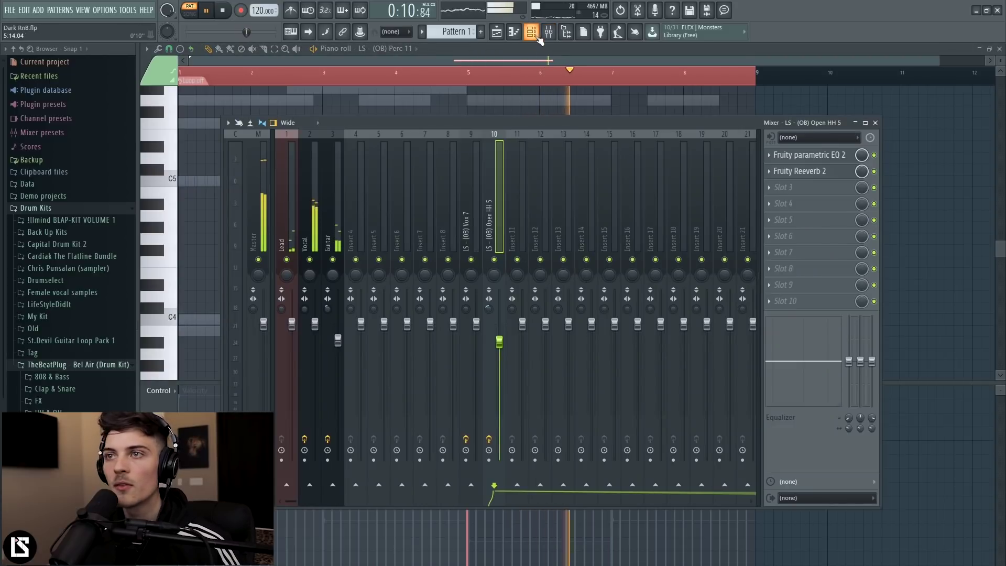
pyautogui.click(532, 32)
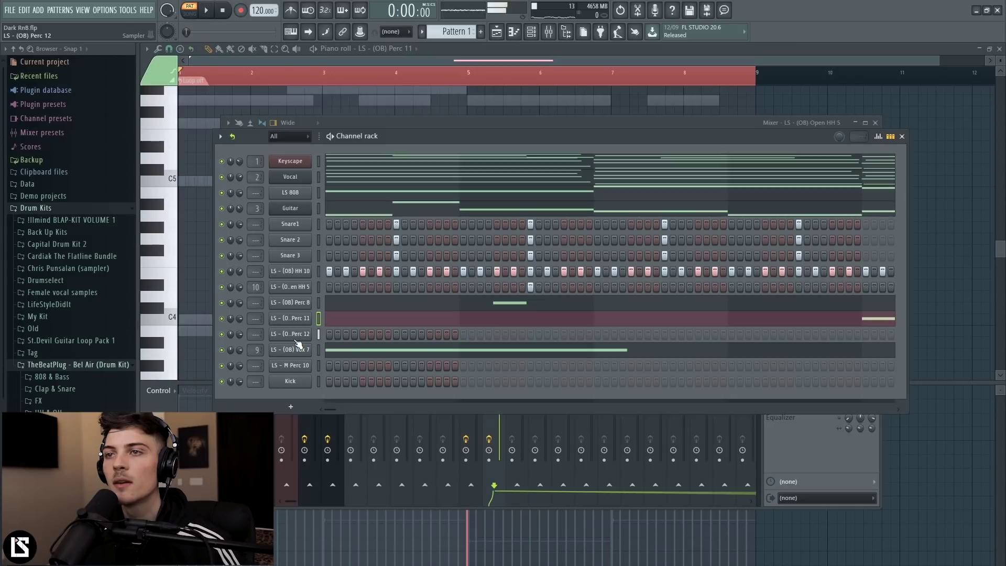
pyautogui.press('space')
pyautogui.click(430, 335)
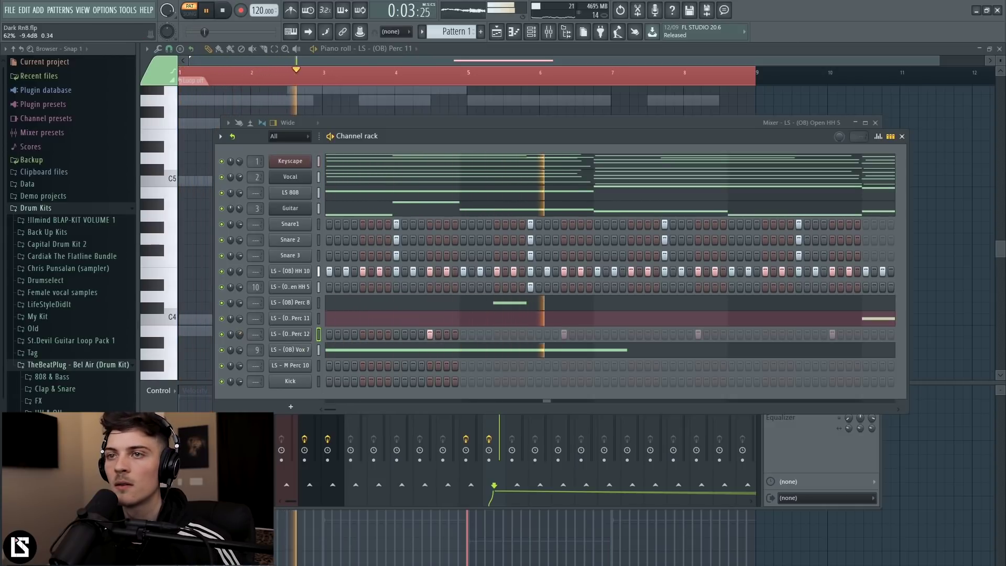
pyautogui.rightClick(309, 330)
pyautogui.click(317, 335)
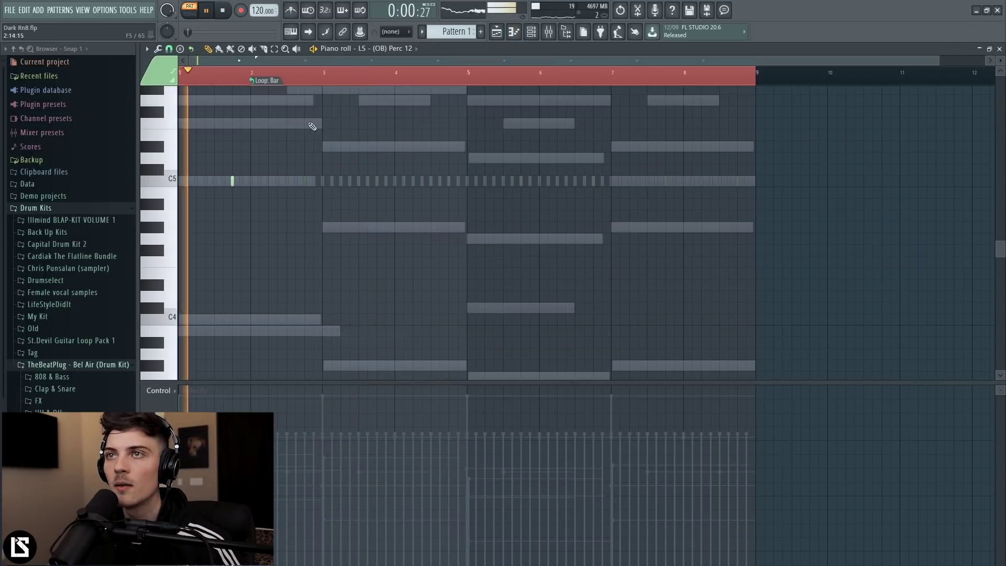
# Turn off Perc 12 looping, lengthen its C5 note to three beats and place a matching note on the thirteenth step of bar 5
pyautogui.press('space')
pyautogui.rightClick(266, 81)
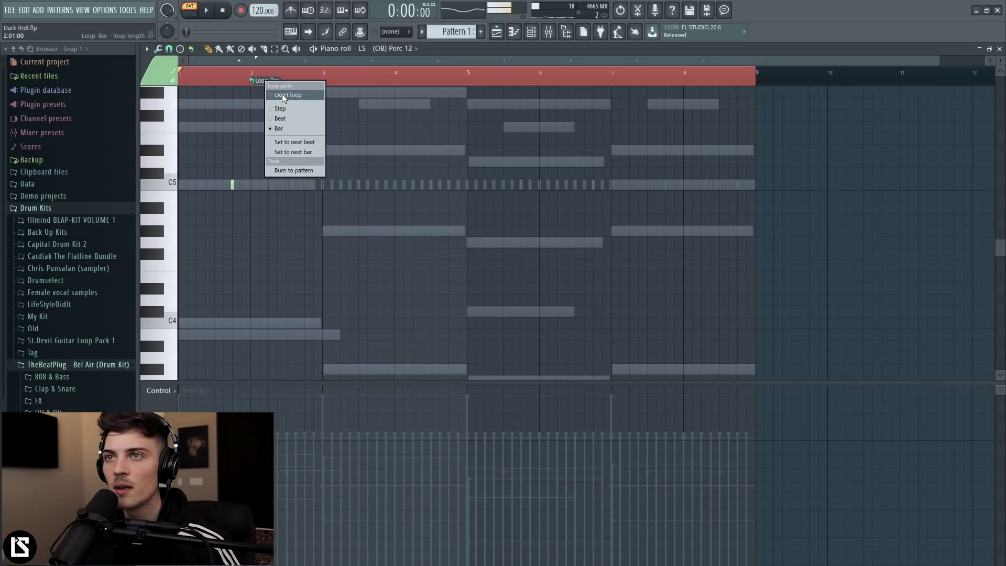
pyautogui.click(283, 94)
pyautogui.press('space')
pyautogui.hotkey('ctrl', 'd')
pyautogui.moveTo(240, 186); pyautogui.dragTo(287, 191)
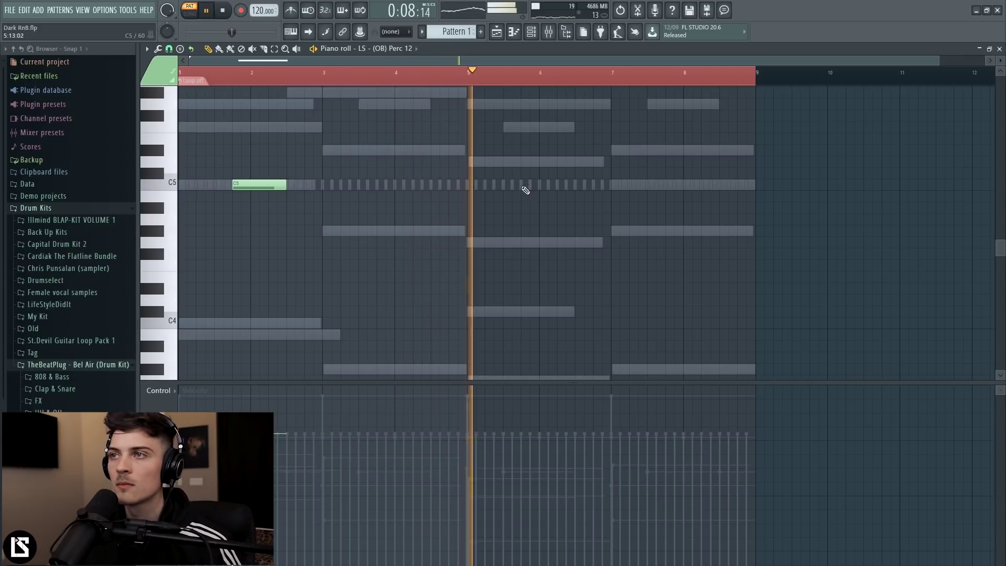
pyautogui.click(521, 186)
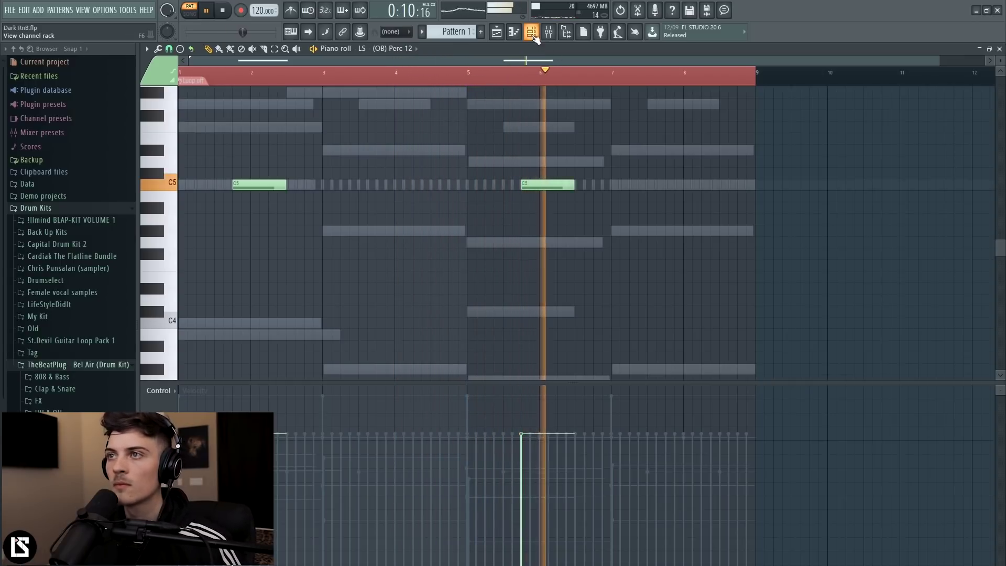
pyautogui.press('F6')
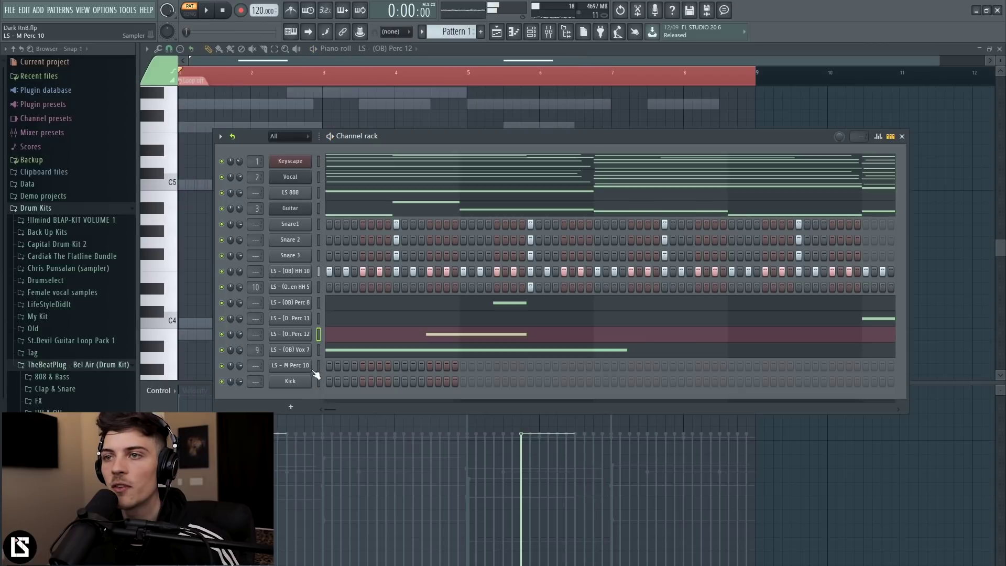
# Add an M Perc 10 hit on the first step of bar 1 and turn off its looping in the piano roll
pyautogui.click(330, 367)
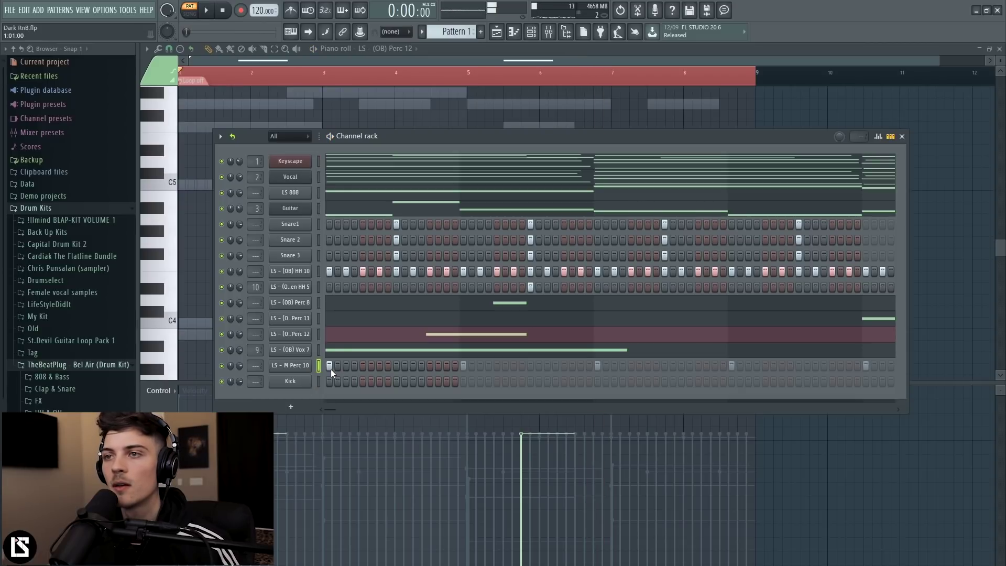
pyautogui.press('space')
pyautogui.rightClick(309, 362)
pyautogui.click(334, 366)
pyautogui.rightClick(266, 81)
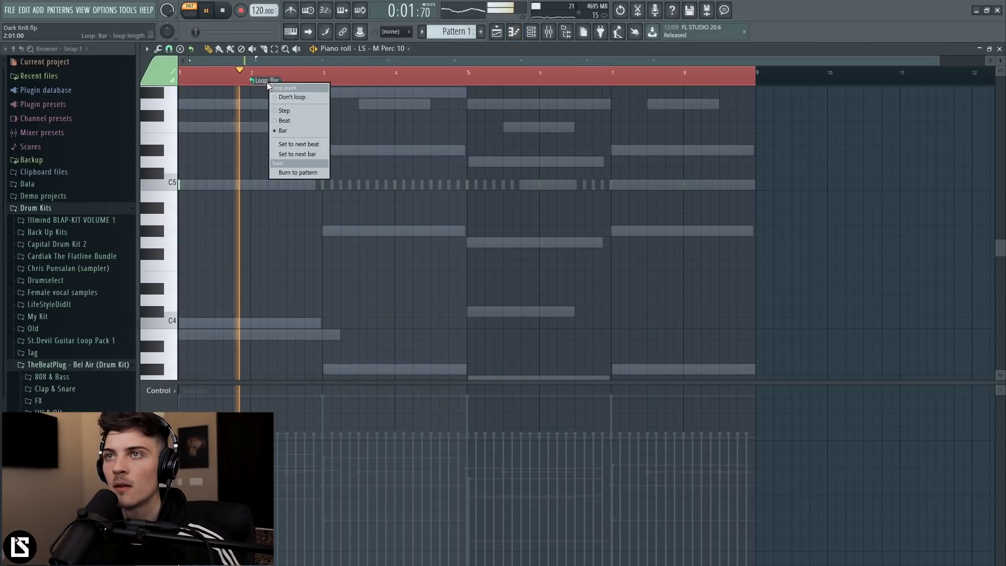
pyautogui.click(283, 88)
# Lengthen the M Perc 10 note to five beats and lower its channel volume slightly during playback
pyautogui.moveTo(181, 186); pyautogui.dragTo(258, 195)
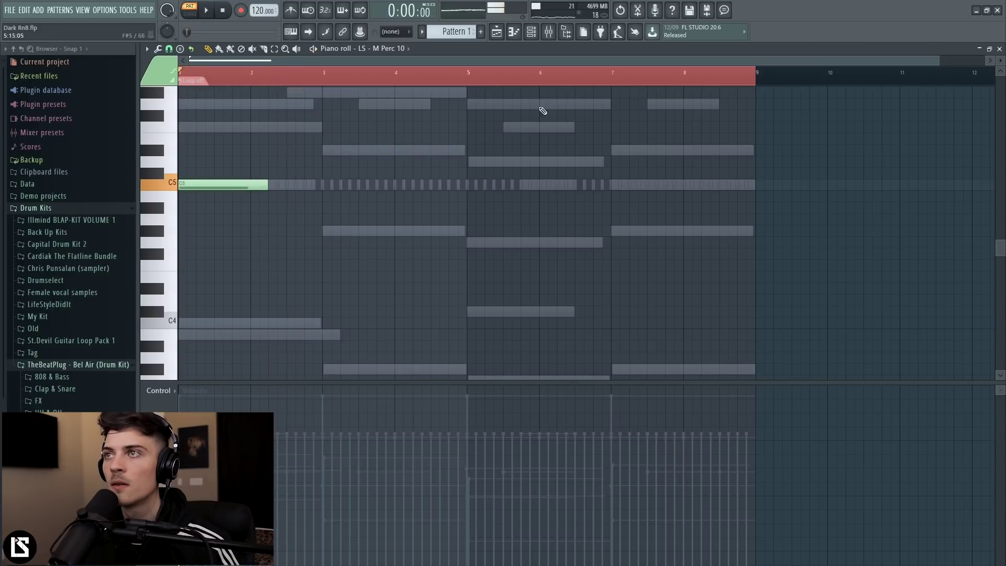
pyautogui.press('F6')
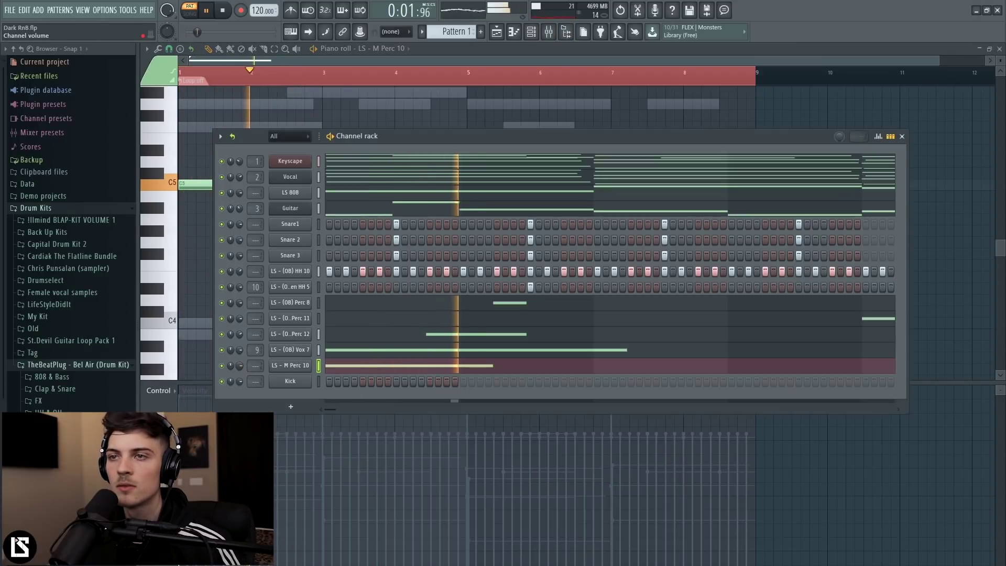
pyautogui.moveTo(241, 366); pyautogui.dragTo(247, 370)
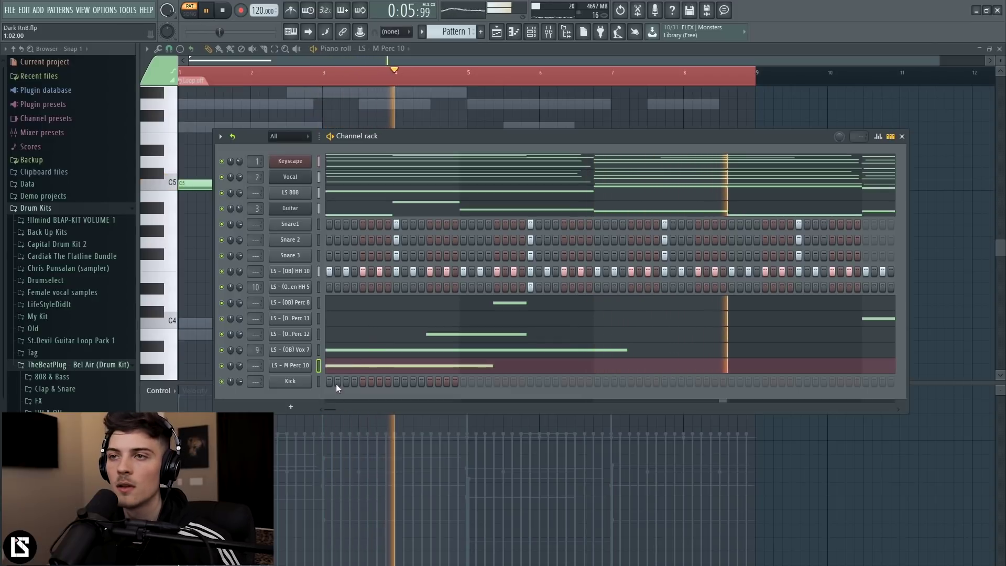
pyautogui.press('space')
# Turn off looping for the Kick hit at the start of bar 1 and raise the Kick channel volume during playback
pyautogui.rightClick(294, 385)
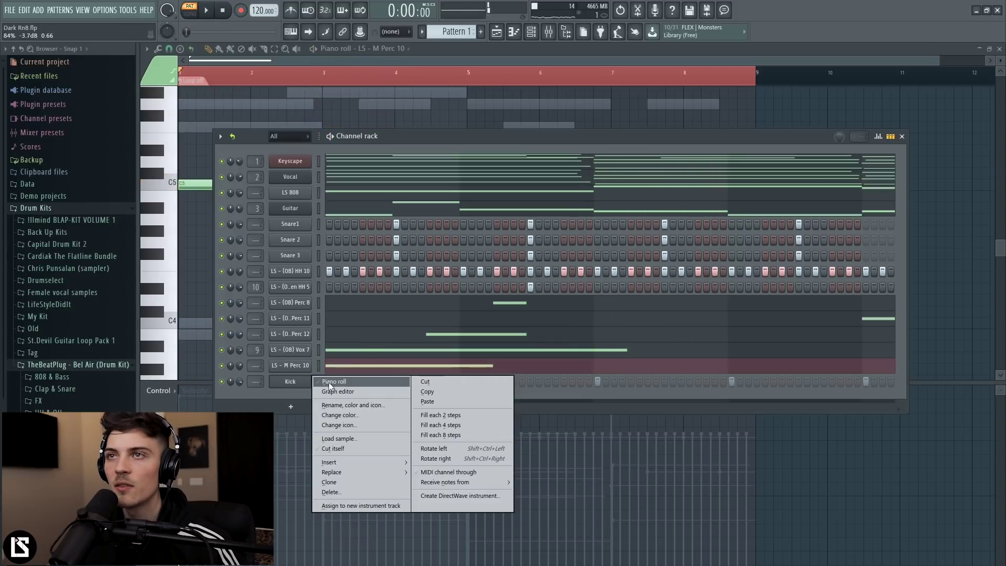
pyautogui.click(329, 382)
pyautogui.rightClick(253, 80)
pyautogui.click(277, 94)
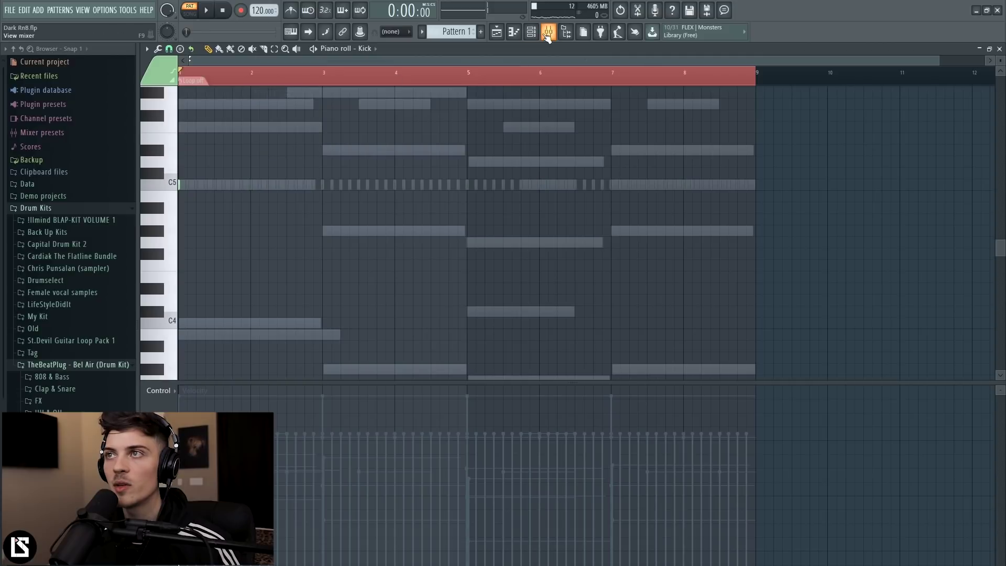
pyautogui.click(549, 32)
pyautogui.click(530, 31)
pyautogui.press('space')
pyautogui.moveTo(239, 384); pyautogui.dragTo(240, 371)
# Open the HH 10 notes in the piano roll, refine the snap and shorten every hi-hat note to about a third of a step
pyautogui.rightClick(313, 272)
pyautogui.click(331, 273)
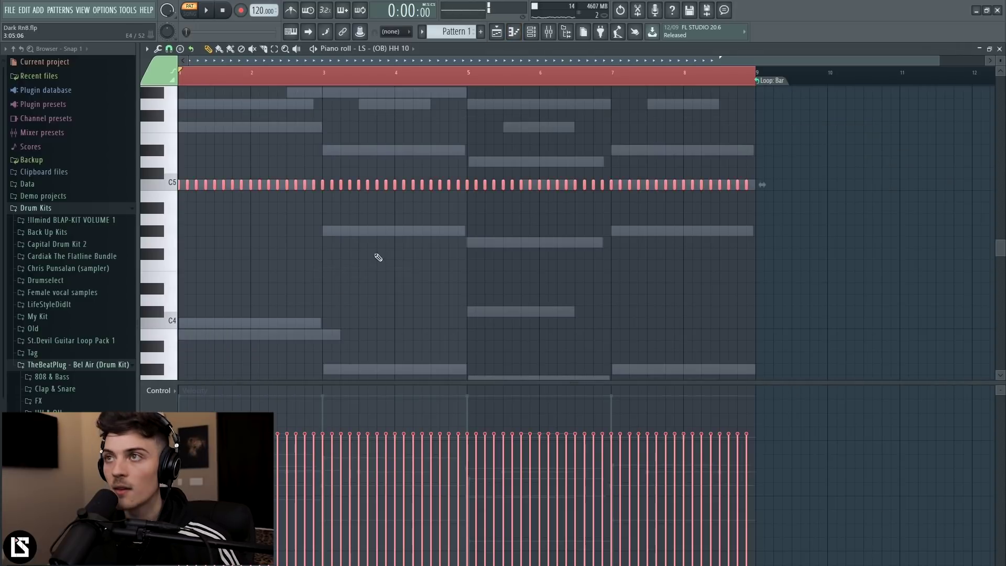
pyautogui.hotkey('ctrl', 'a')
pyautogui.moveTo(532, 62); pyautogui.dragTo(301, 61)
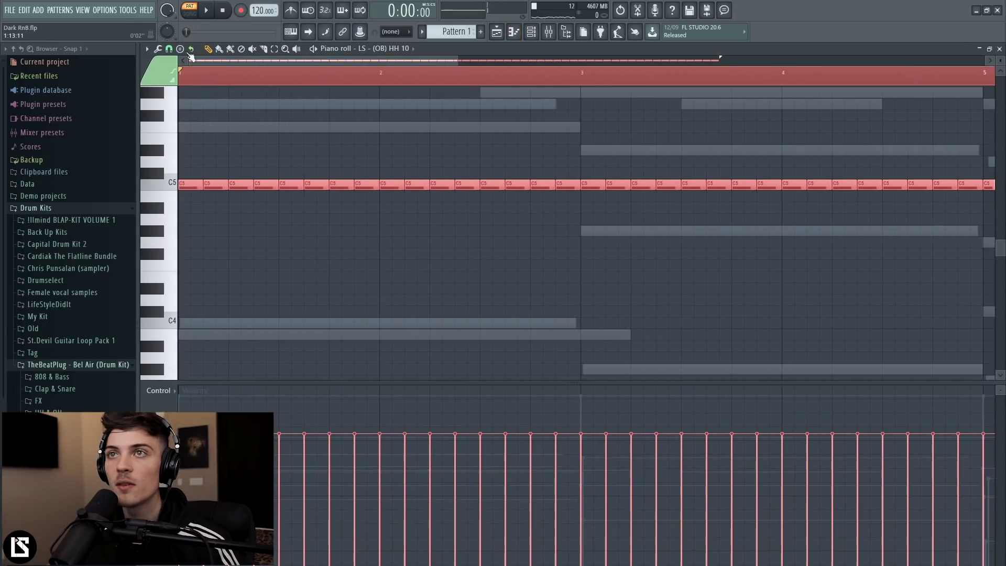
pyautogui.click(171, 50)
pyautogui.click(187, 128)
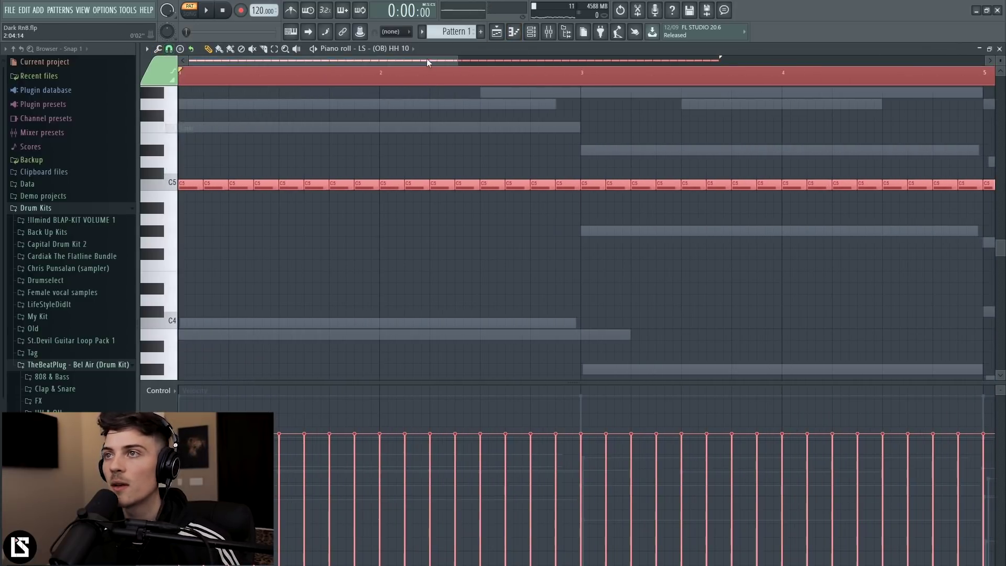
pyautogui.moveTo(454, 60); pyautogui.dragTo(629, 61)
pyautogui.moveTo(687, 182); pyautogui.dragTo(680, 183)
pyautogui.scroll(5, 519, 66)
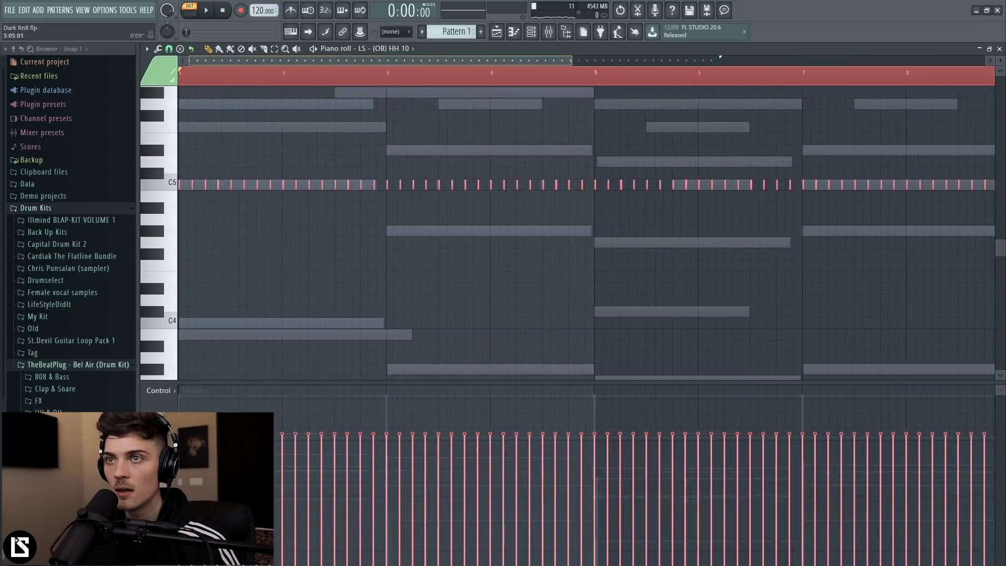
pyautogui.hotkey('ctrl', 'd')
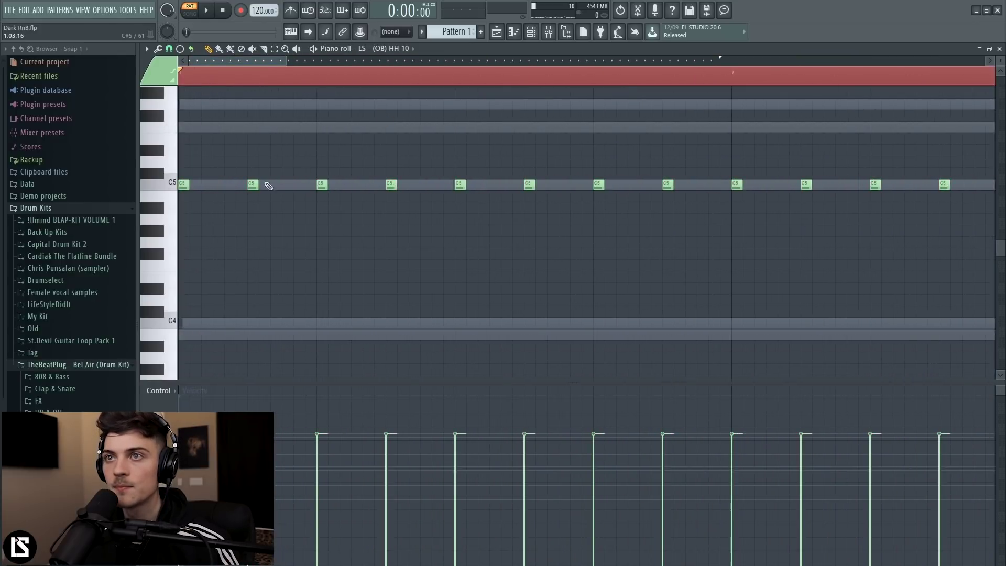
# Add an extra C5 hi-hat note a third of the way between the first two hits of bar 1 and play it back
pyautogui.click(207, 187)
pyautogui.rightClick(207, 188)
pyautogui.click(205, 185)
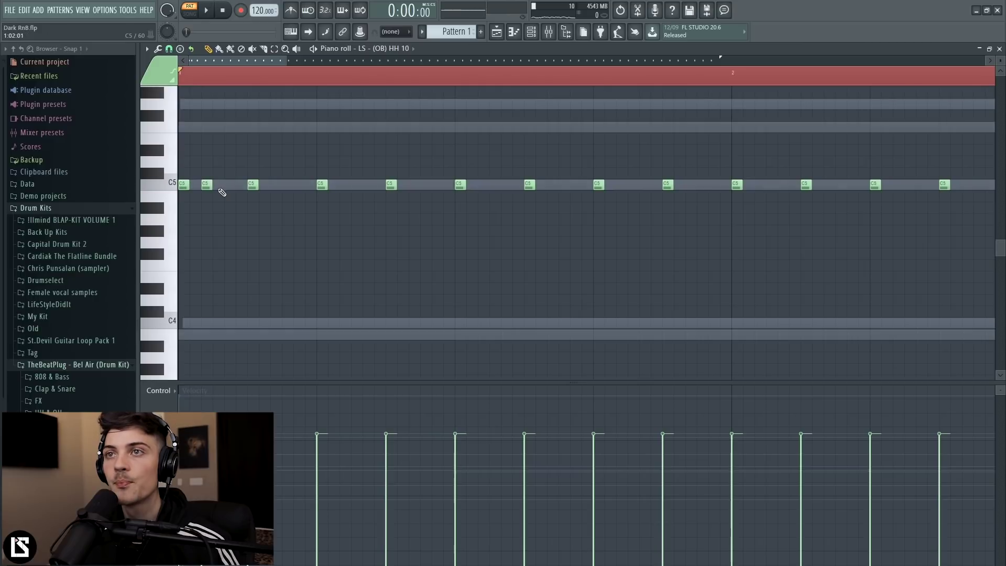
pyautogui.press('space')
# Try two triplet-spaced hi-hat notes with falling velocities between the sixth and seventh main hits of bar 1, and remove them
pyautogui.press('space')
pyautogui.press('space')
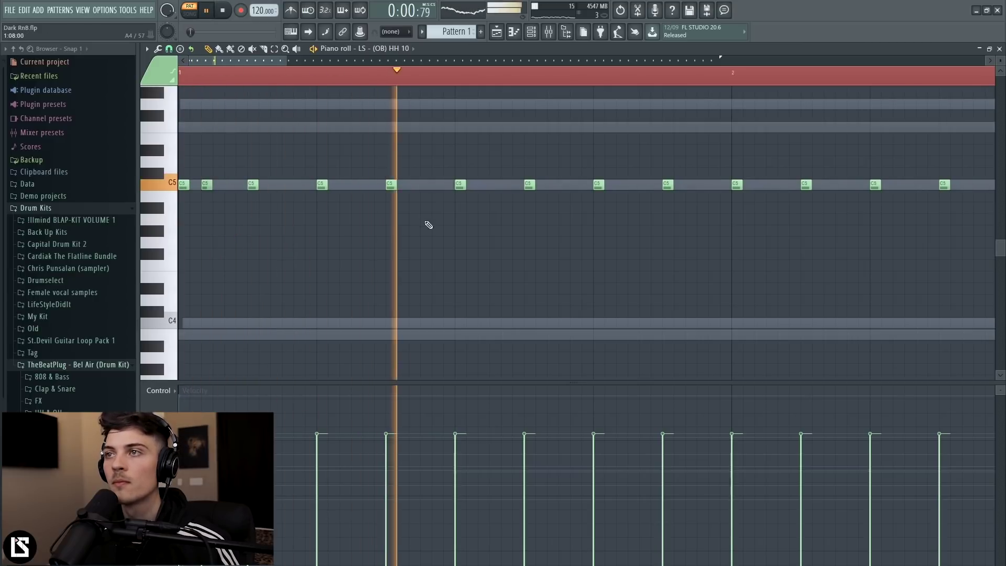
pyautogui.press('space')
pyautogui.click(550, 185)
pyautogui.click(574, 188)
pyautogui.press('space')
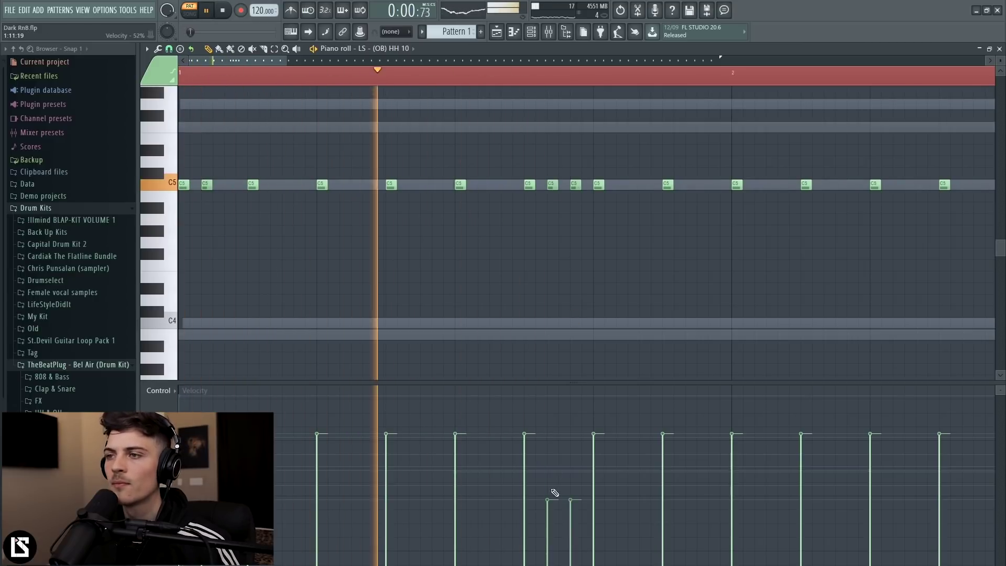
pyautogui.click(548, 470)
pyautogui.click(570, 530)
pyautogui.scroll(-1, 463, 62)
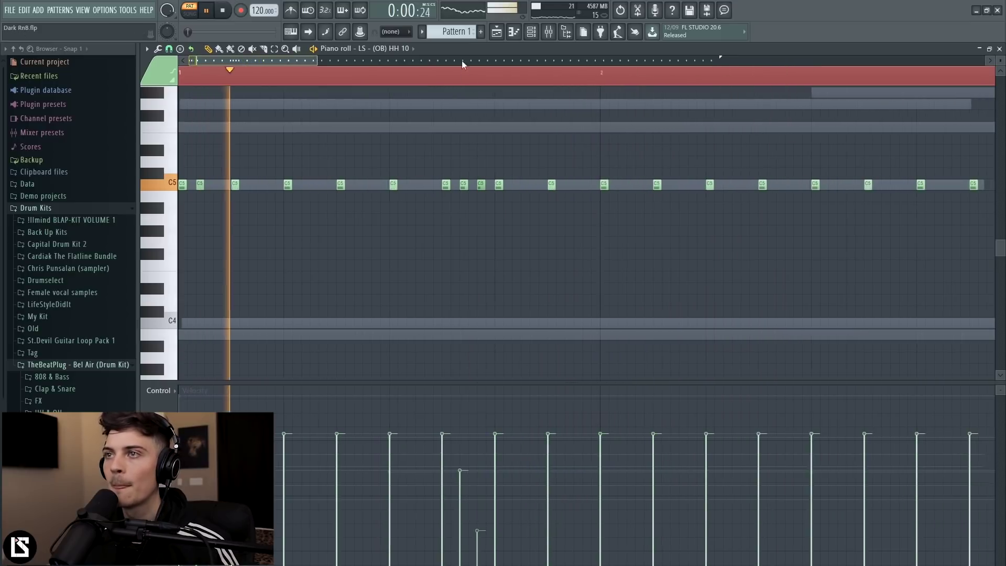
pyautogui.rightClick(459, 185)
pyautogui.rightClick(476, 186)
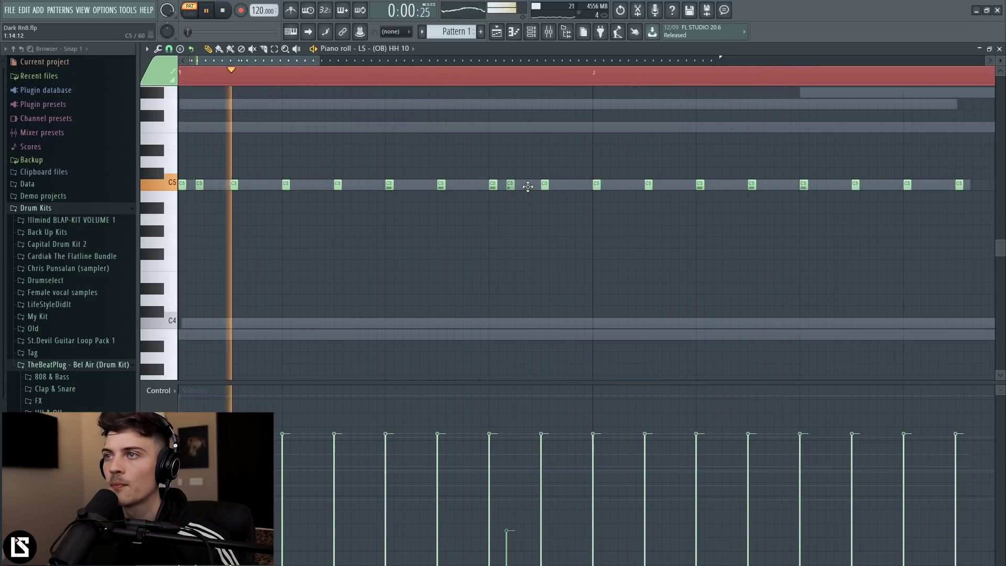
# Place two triplet-spaced hi-hat notes with falling velocities between the seventh and eighth main hits of bar 1 and replay the pattern
pyautogui.click(528, 185)
pyautogui.click(524, 542)
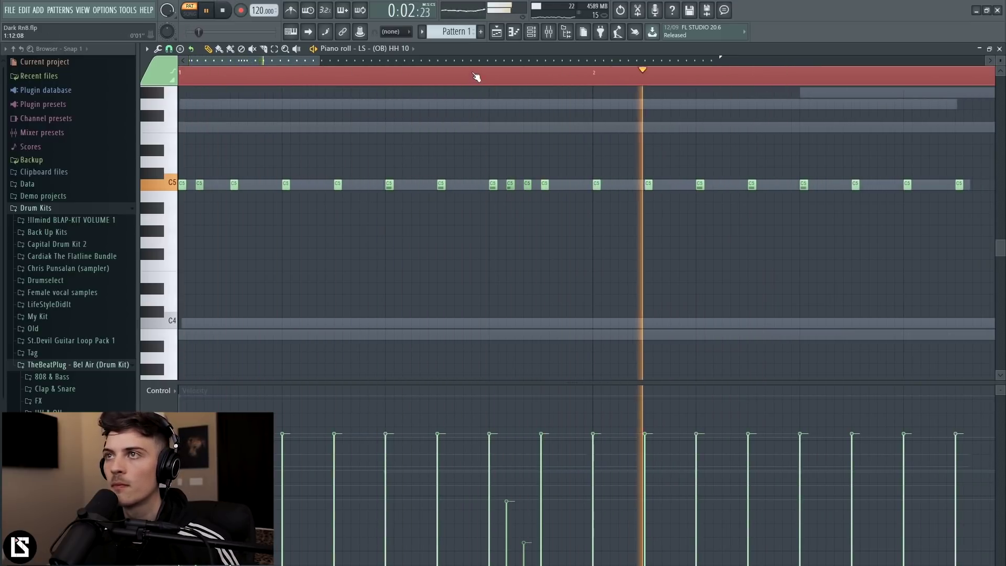
pyautogui.scroll(-1, 476, 77)
pyautogui.press('space')
pyautogui.press('space')
# Add three evenly spaced low-velocity G4 hi-hat notes and move the group to beat 2 of bar 2
pyautogui.click(445, 242)
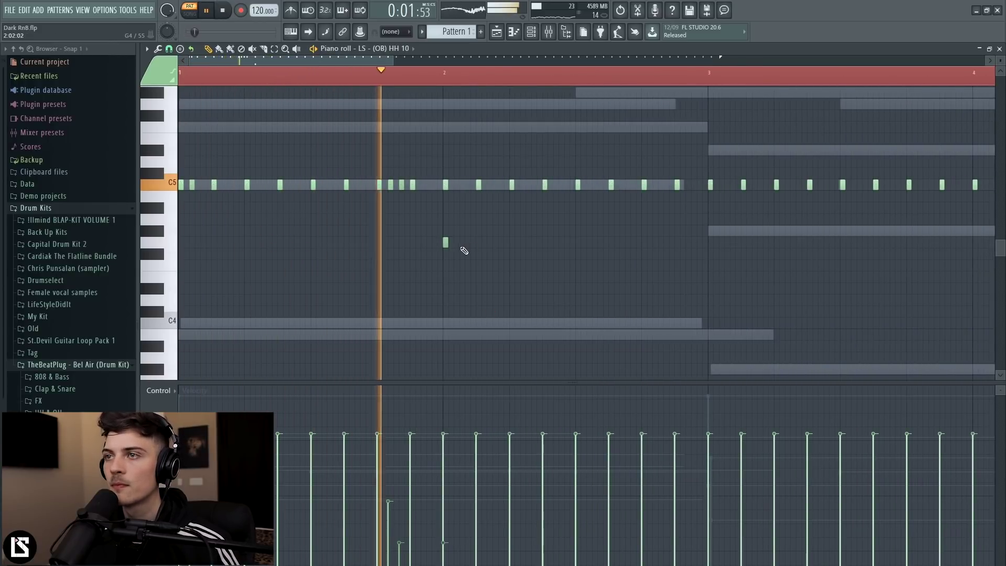
pyautogui.click(463, 242)
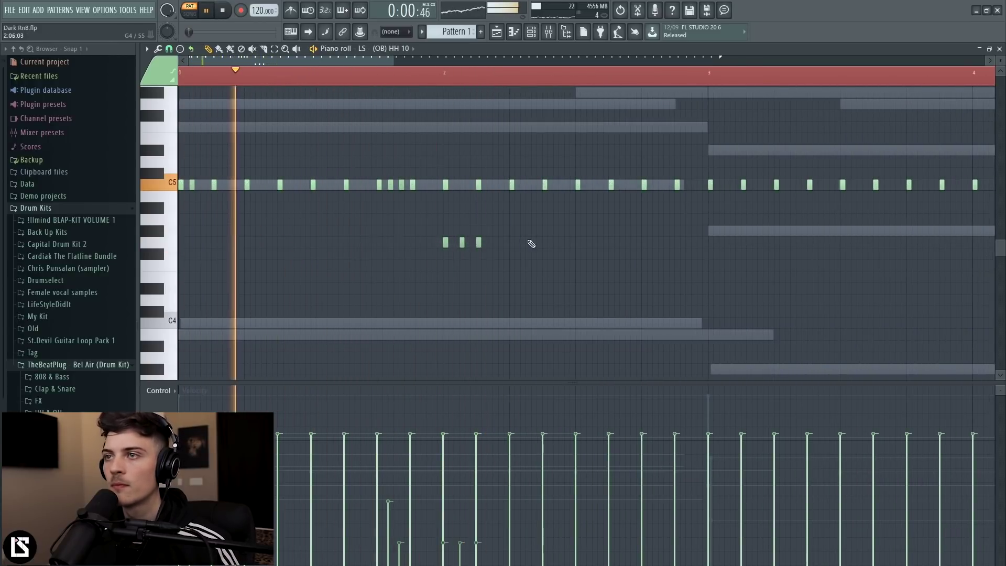
pyautogui.moveTo(527, 243)
pyautogui.mouseDown()
pyautogui.moveTo(438, 238)
pyautogui.moveTo(511, 243)
pyautogui.mouseUp()
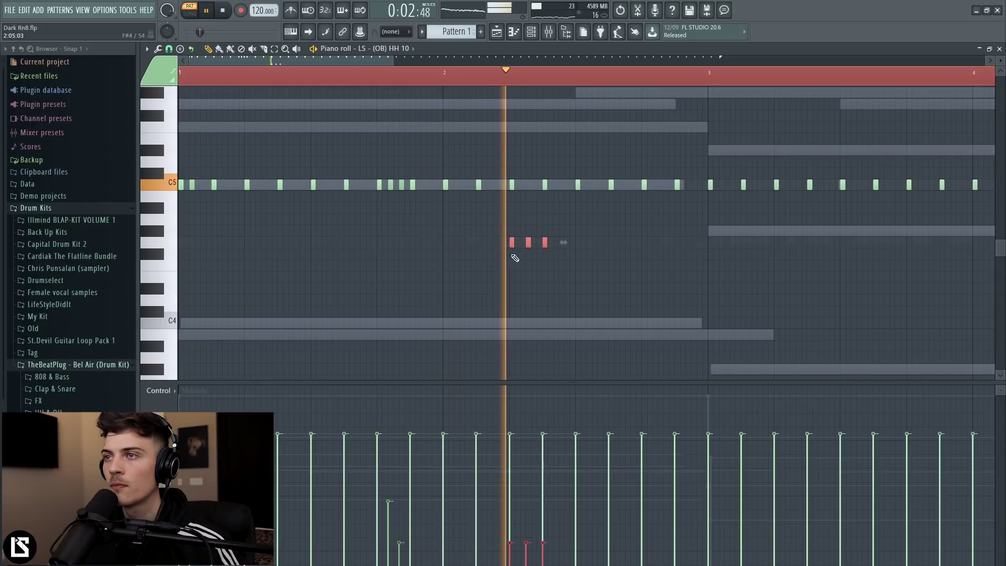
pyautogui.keyDown('ctrl'); pyautogui.click(510, 285); pyautogui.keyUp('ctrl')
# Replace the middle G4 hi-hat note with two triplet-spaced notes during playback, forming a four-note roll
pyautogui.press('space')
pyautogui.press('space')
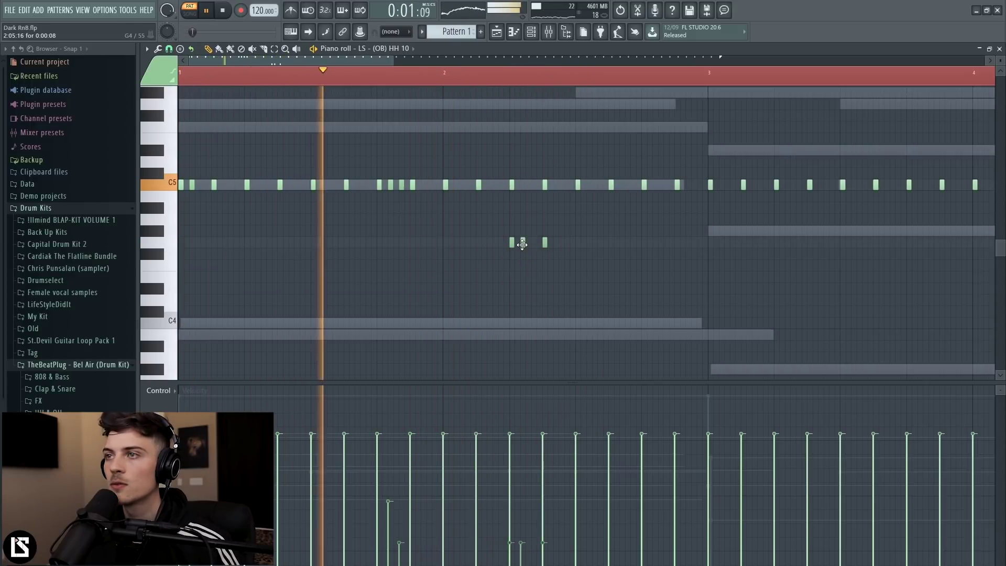
pyautogui.click(523, 242)
pyautogui.click(534, 242)
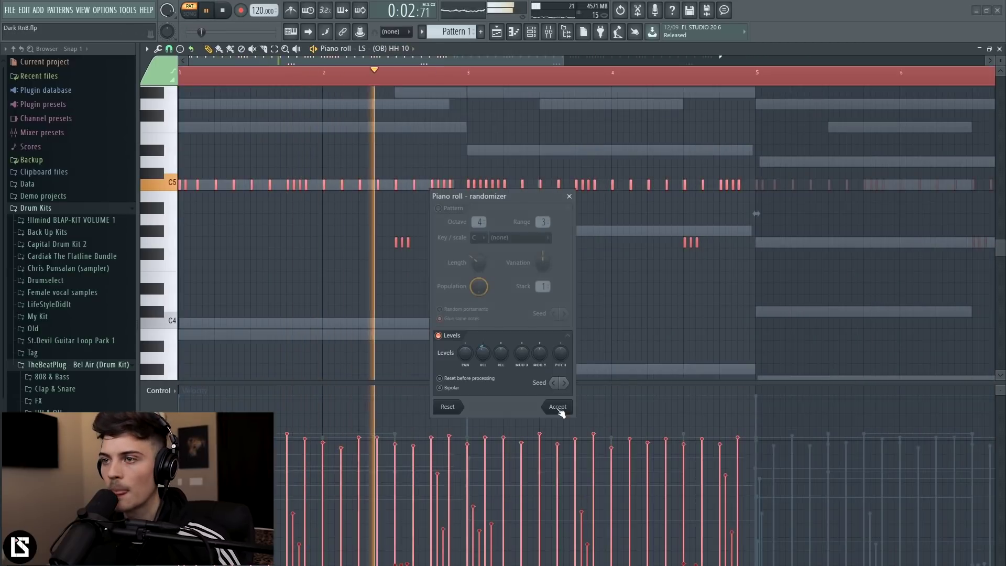
pyautogui.click(560, 412)
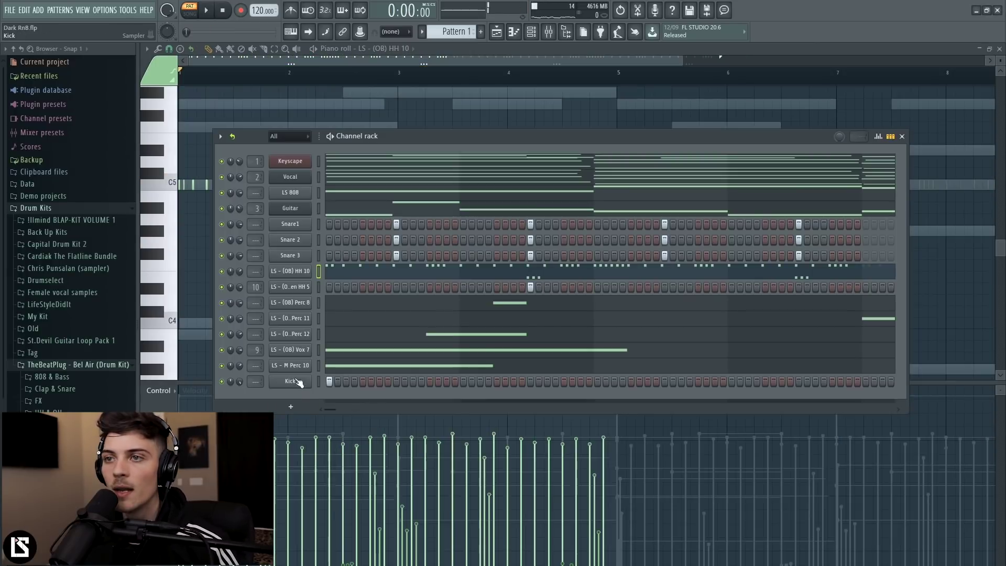
# Open the Kick channel in the piano roll and lengthen the kick note at the start of bar 1 to 0:01:16
pyautogui.rightClick(325, 379)
pyautogui.click(334, 384)
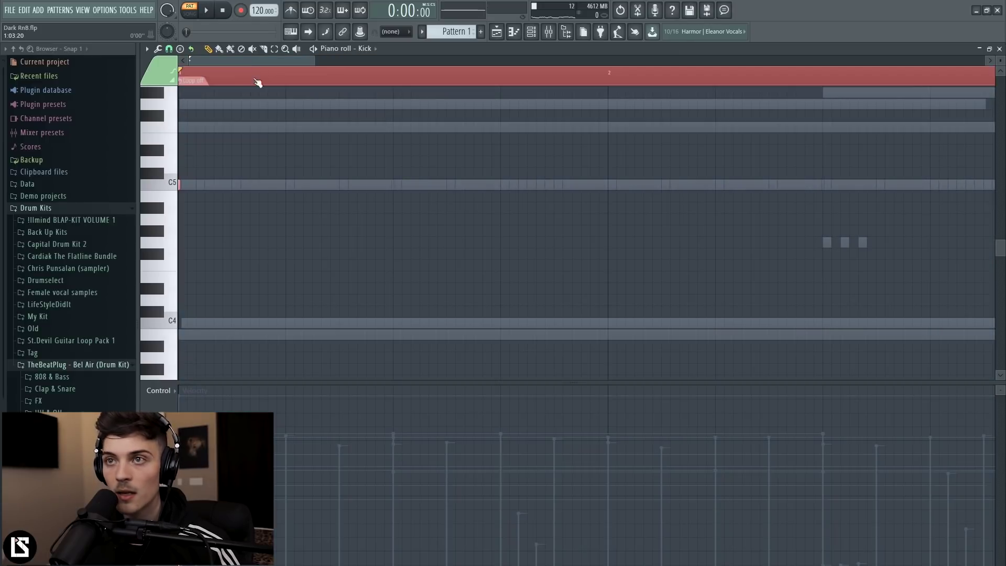
pyautogui.click(183, 185)
pyautogui.moveTo(189, 187); pyautogui.dragTo(222, 193)
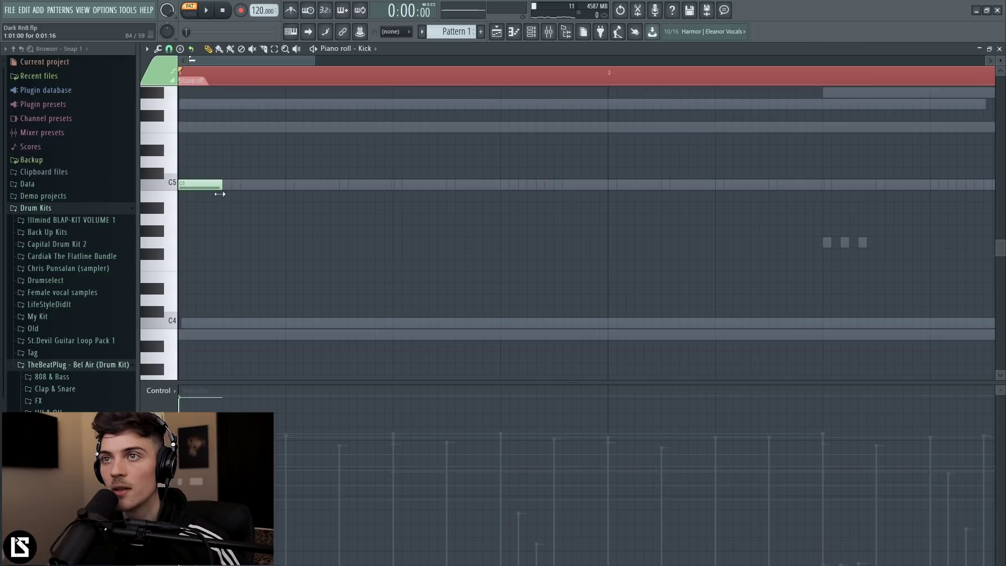
# Try a second C5 kick note at 1:11:08 during playback
pyautogui.moveTo(314, 60); pyautogui.dragTo(306, 60)
pyautogui.scroll(-1, 192, 61)
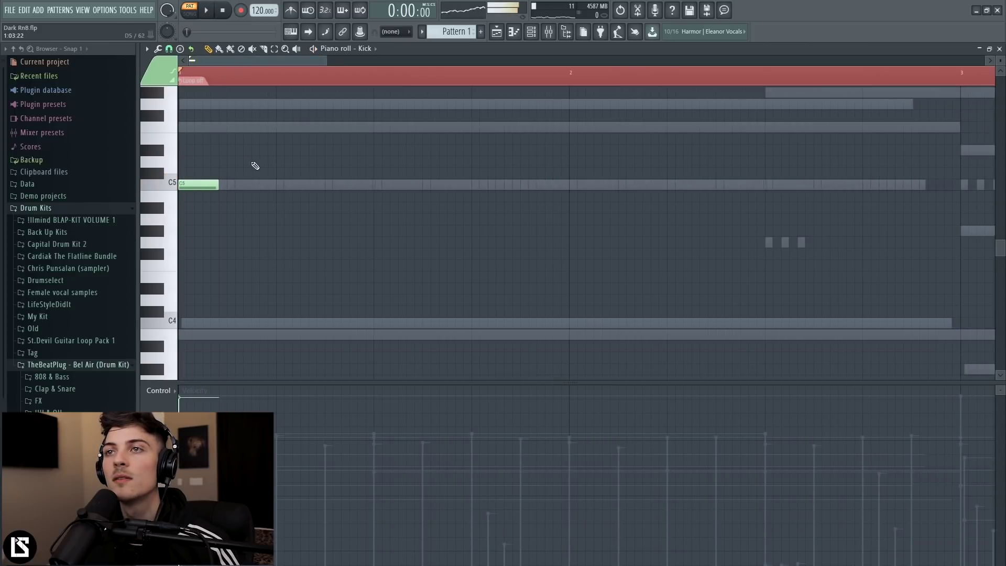
pyautogui.press('space')
pyautogui.click(424, 185)
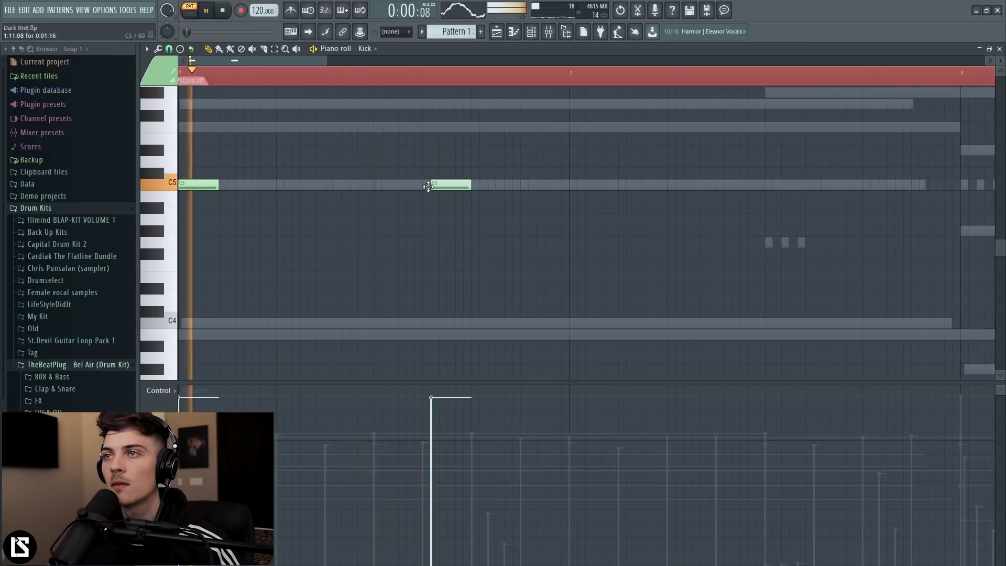
pyautogui.press('space')
# Change the snap setting and replace the trial kick with C5 kicks on step 13 of bars 1 and 2 and the start of bar 3
pyautogui.click(169, 49)
pyautogui.click(177, 86)
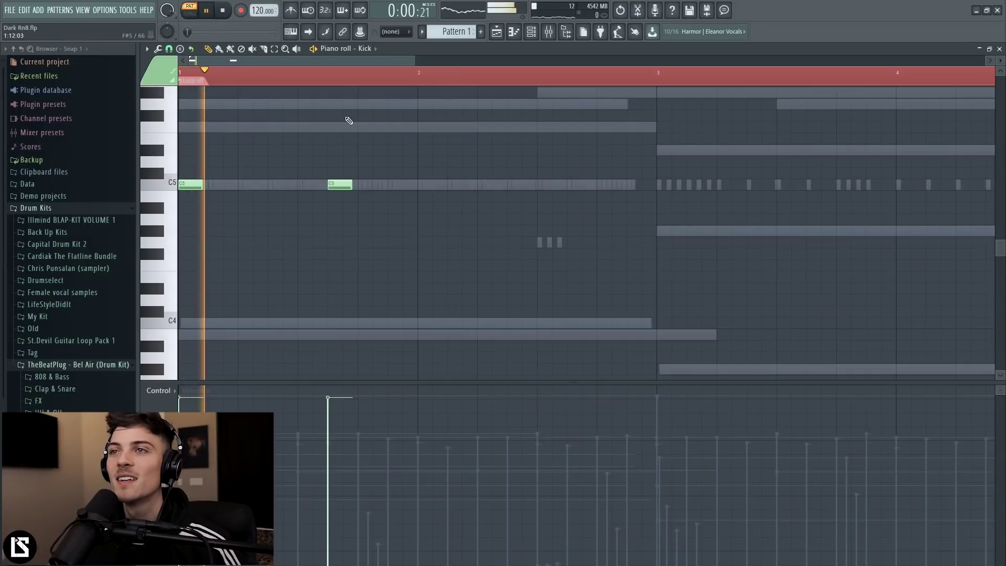
pyautogui.rightClick(350, 185)
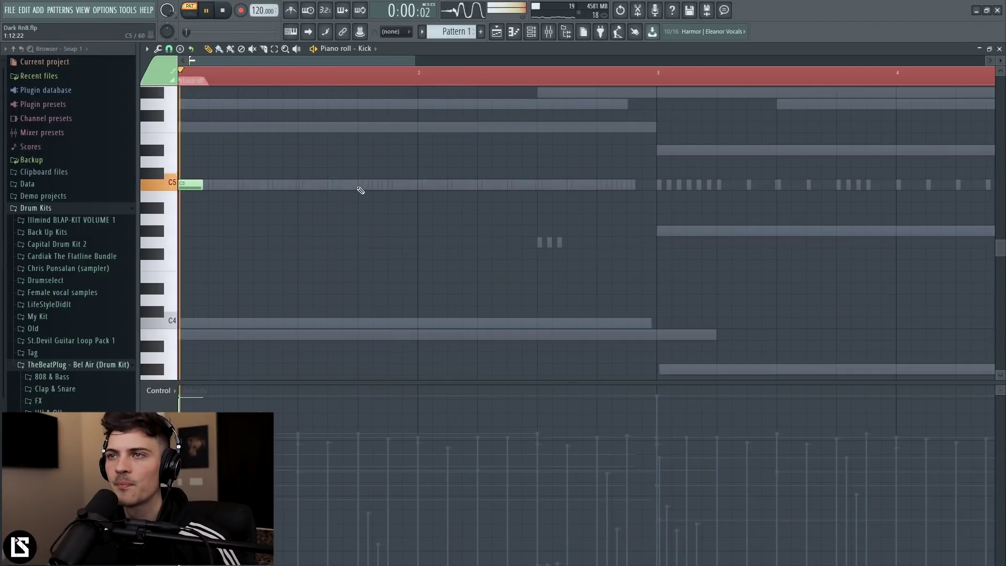
pyautogui.click(364, 185)
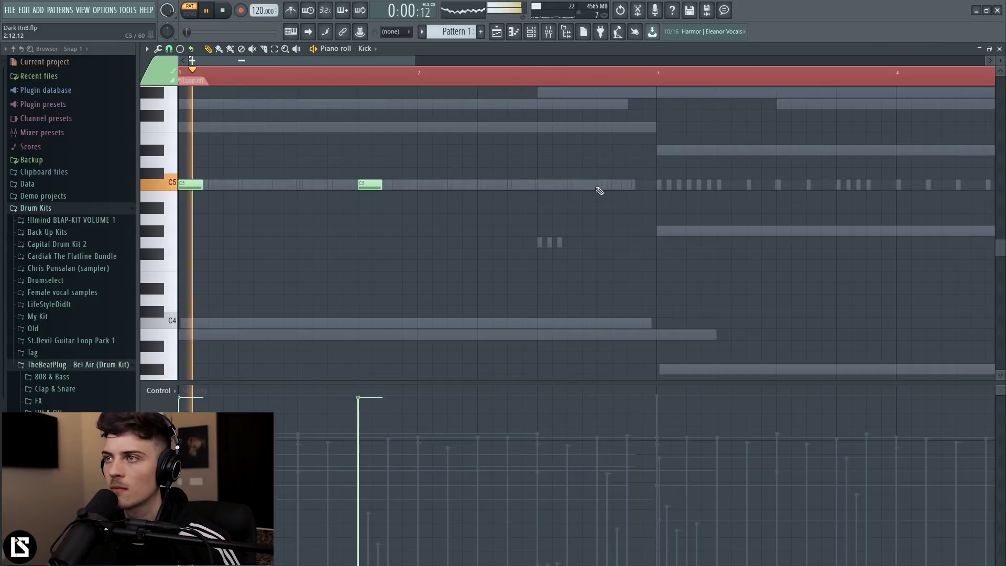
pyautogui.click(658, 186)
pyautogui.moveTo(414, 60); pyautogui.dragTo(529, 60)
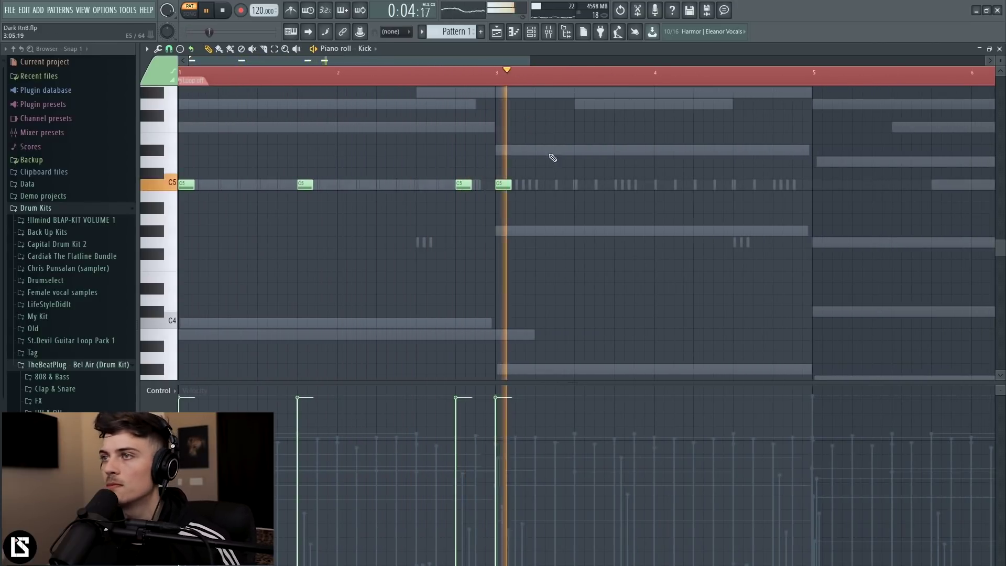
# Add C5 kick notes on step 13 of bar 3 and on steps 5, 7 and 9 of bar 4
pyautogui.click(622, 184)
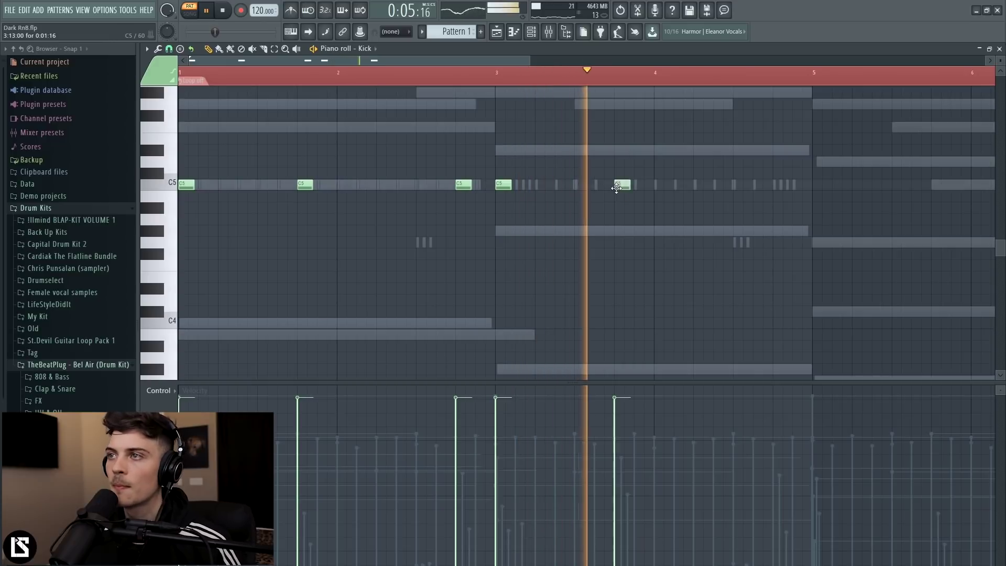
pyautogui.click(735, 184)
pyautogui.click(716, 185)
pyautogui.click(577, 71)
pyautogui.scroll(3, 576, 71)
pyautogui.click(677, 184)
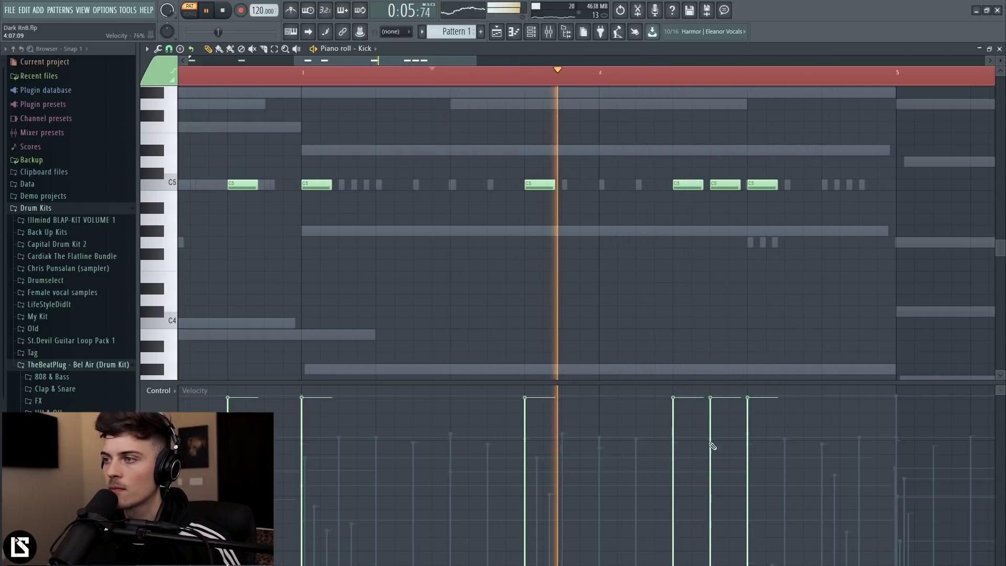
# Strongly lower the velocity of the kick on step 5 of bar 4 and delete the kick on step 9
pyautogui.click(686, 550)
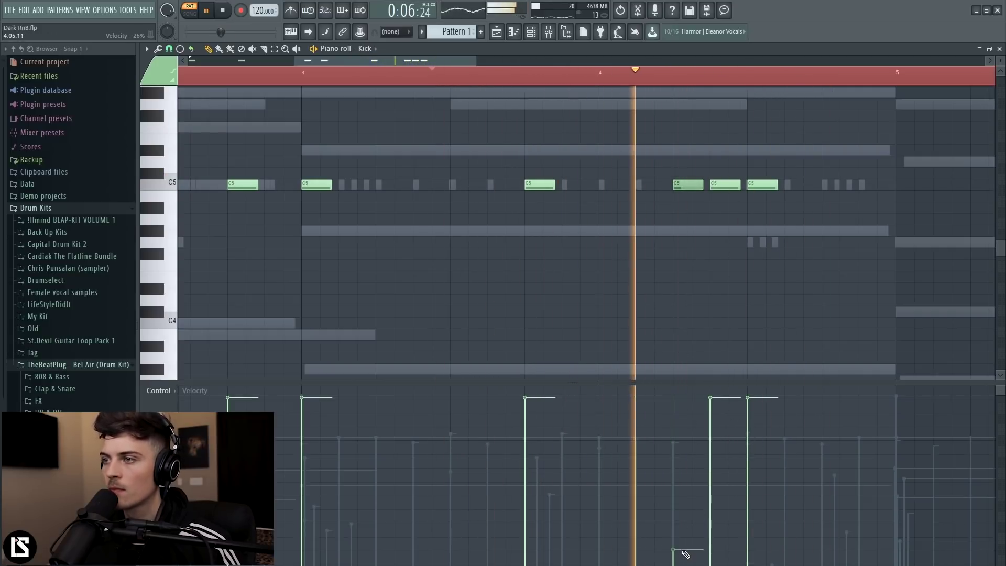
pyautogui.rightClick(759, 185)
pyautogui.scroll(-4, 682, 71)
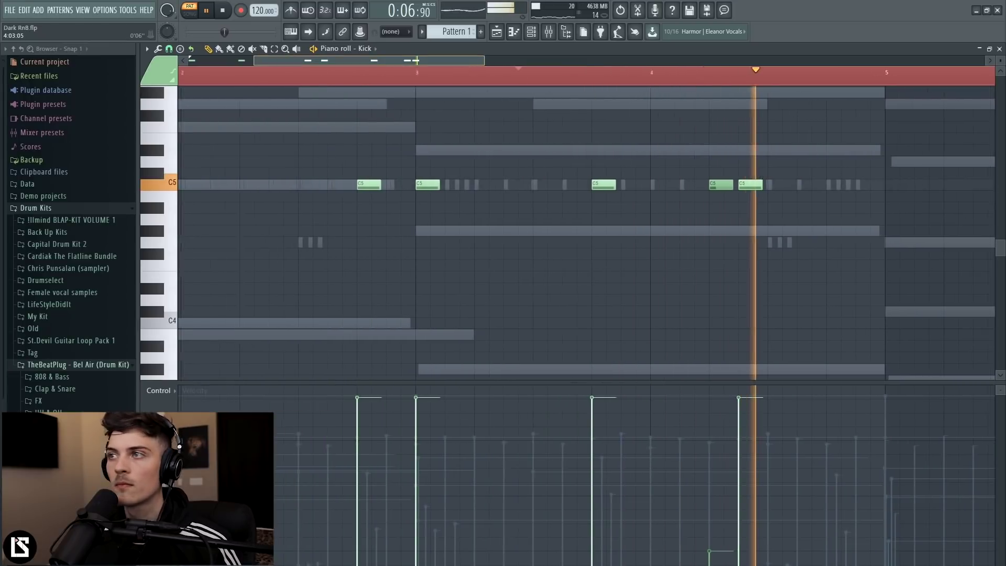
pyautogui.scroll(-2, 599, 249)
pyautogui.press('space')
# Add quieter C5 kick notes on step 11 of bar 1 and step 15 of bar 2 during playback
pyautogui.scroll(2, 776, 153)
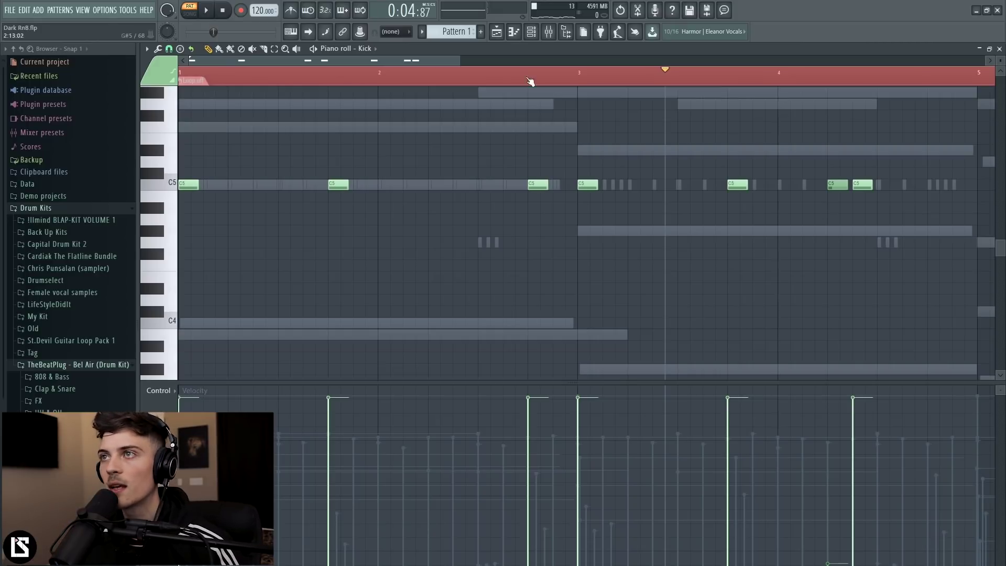
pyautogui.scroll(-1, 497, 63)
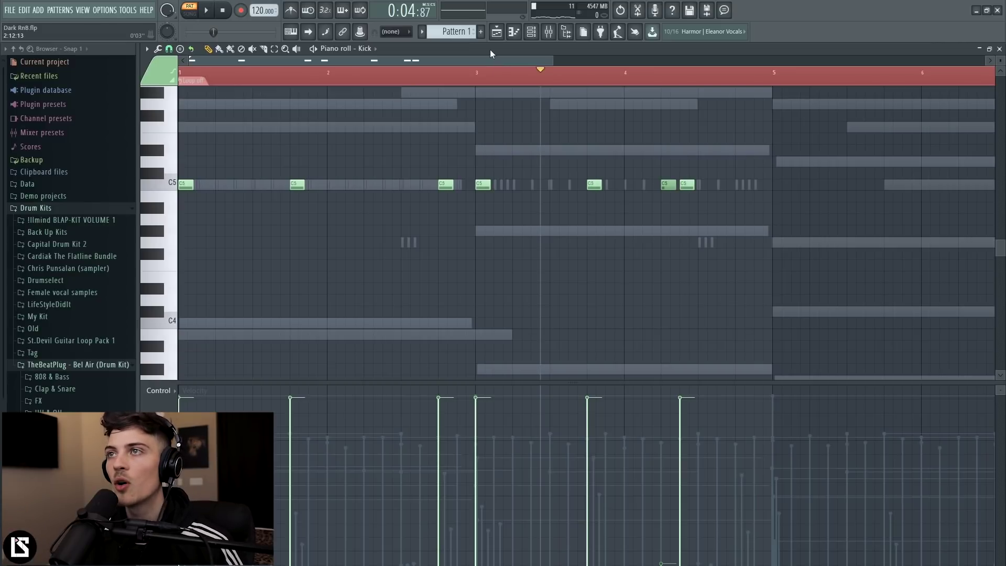
pyautogui.scroll(-1, 492, 65)
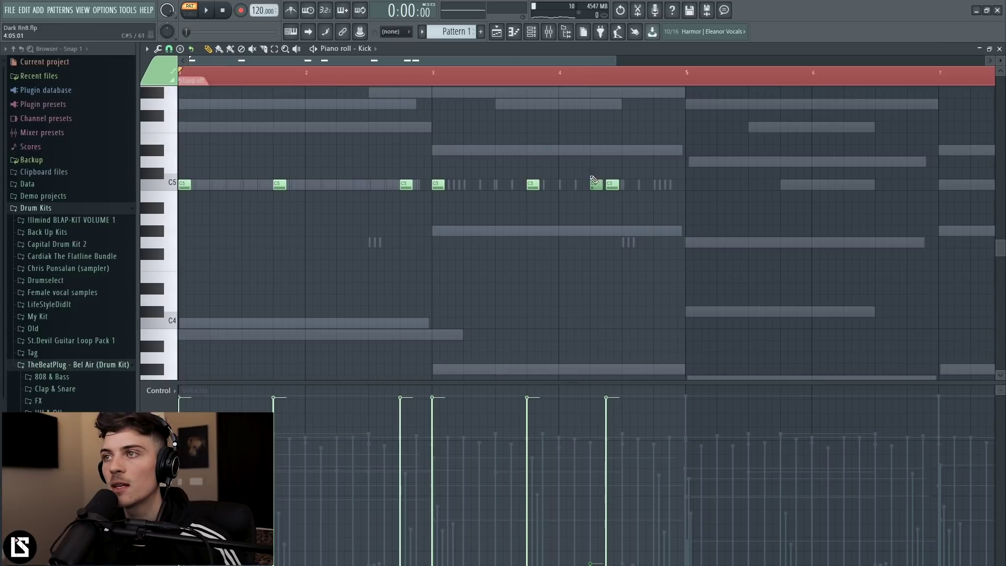
pyautogui.press('space')
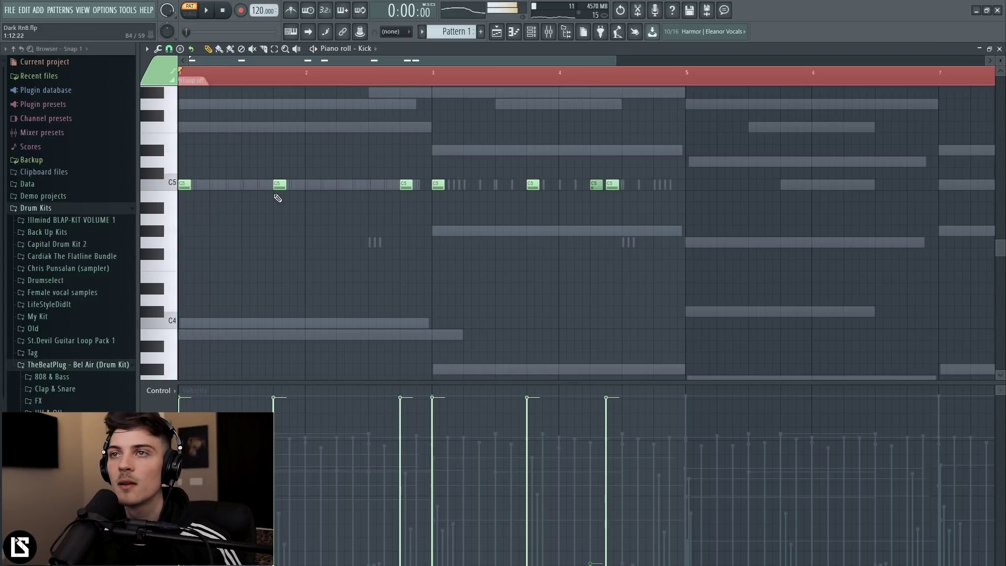
pyautogui.click(261, 184)
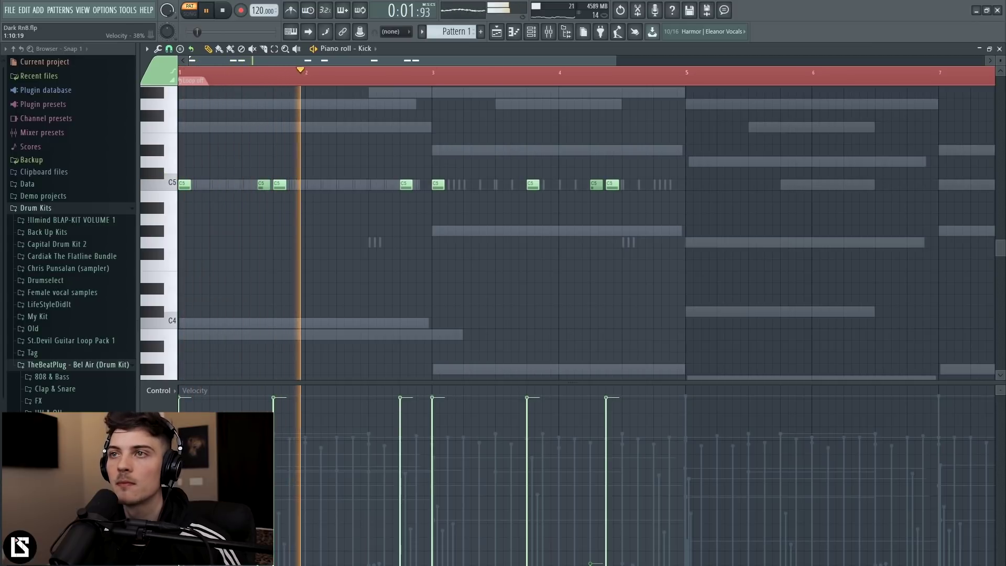
pyautogui.click(417, 185)
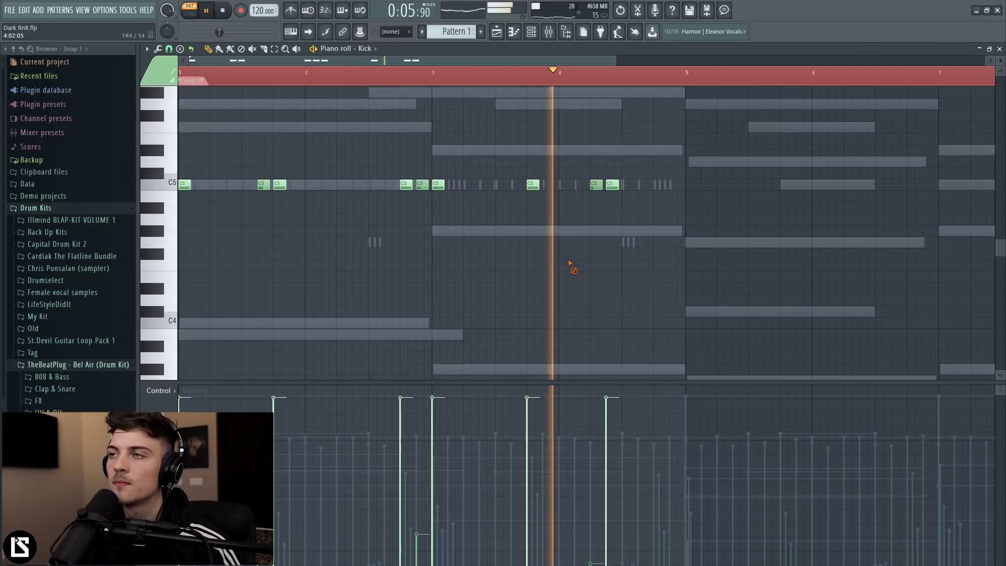
# Try C5 kicks on steps 13, 14 and 15 of bar 4 and play the short roll back
pyautogui.click(155, 188)
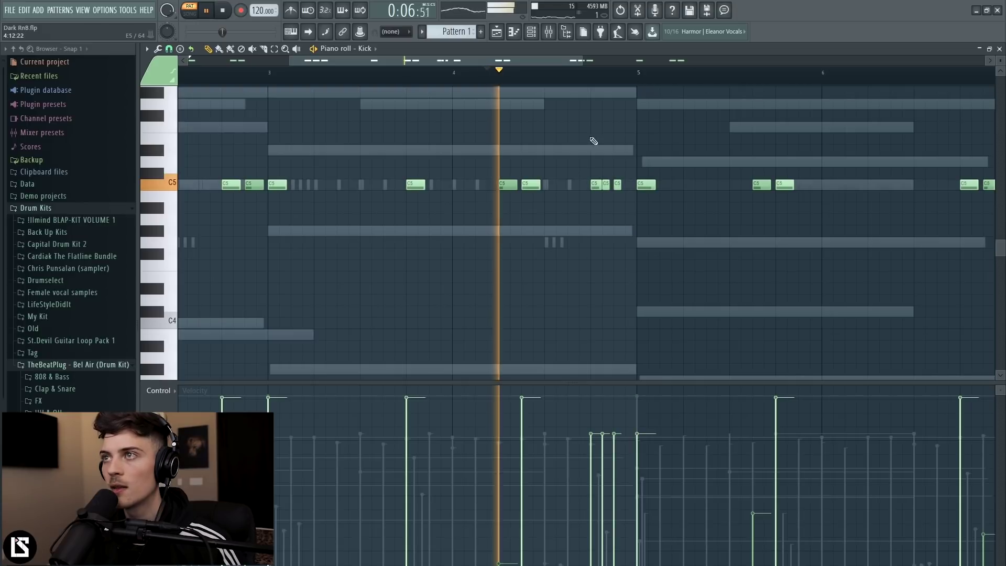
pyautogui.scroll(2, 603, 137)
pyautogui.moveTo(626, 146); pyautogui.dragTo(709, 232)
pyautogui.press('space')
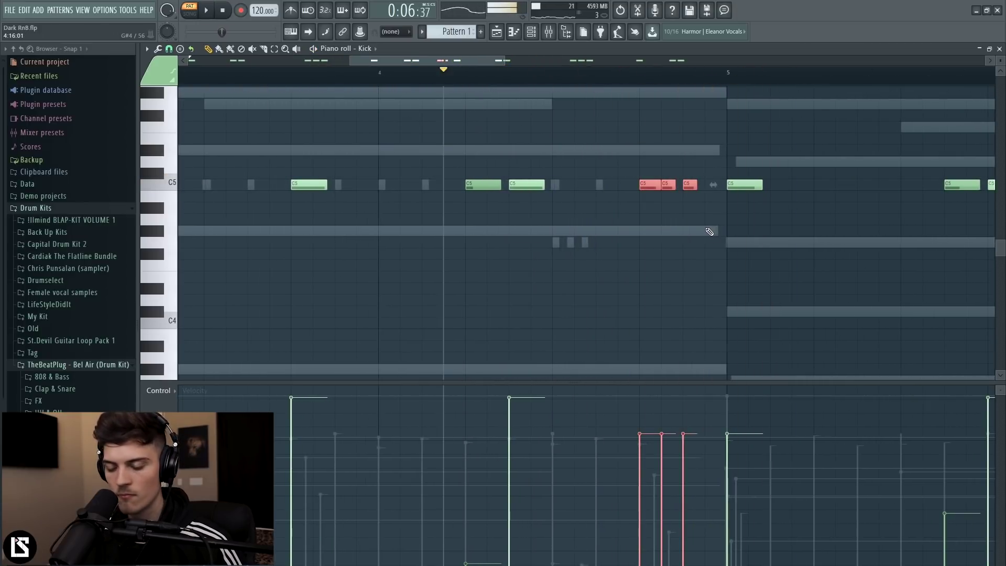
pyautogui.click(691, 259)
pyautogui.press('space')
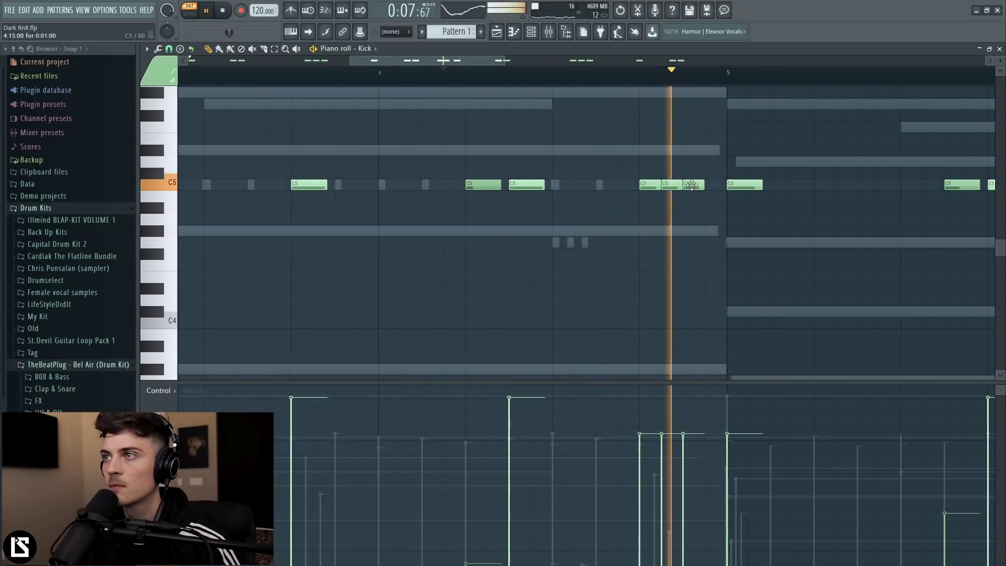
# Thin out the trial kick roll on steps 13 to 15 of bar 4, removing all three kicks
pyautogui.scroll(-1, 659, 77)
pyautogui.press('space')
pyautogui.press('space')
pyautogui.rightClick(667, 185)
pyautogui.rightClick(684, 184)
pyautogui.click(681, 185)
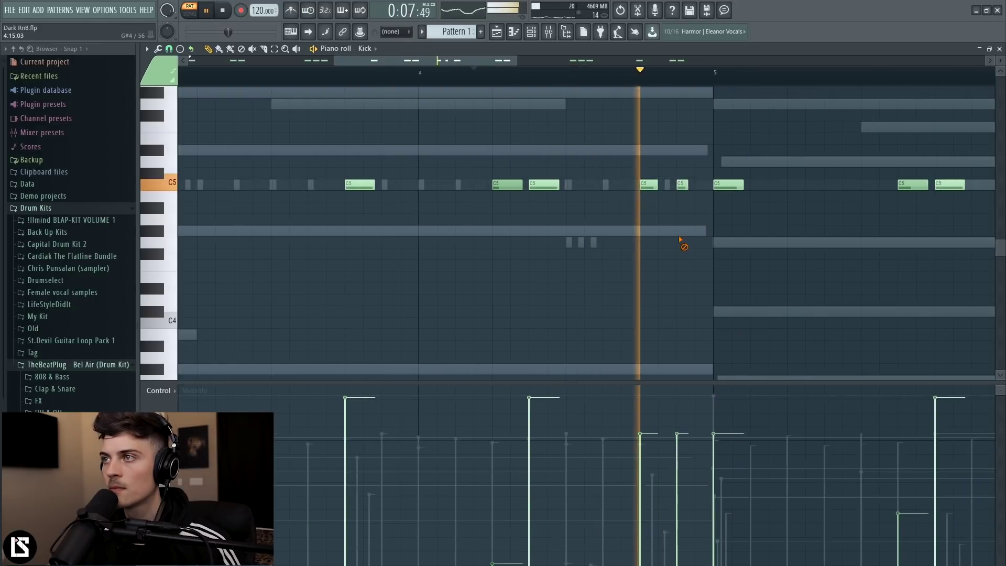
pyautogui.rightClick(682, 185)
pyautogui.rightClick(648, 185)
pyautogui.press('space')
pyautogui.press('space')
# Try a C5 kick on step 3 of bar 6 and delete it again
pyautogui.moveTo(517, 60); pyautogui.dragTo(636, 60)
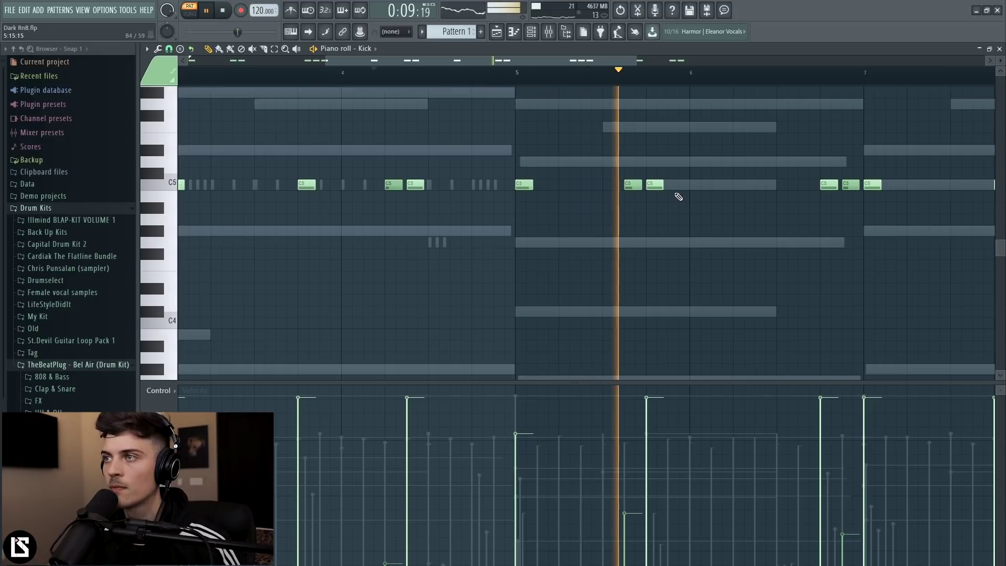
pyautogui.click(714, 184)
pyautogui.press('space')
pyautogui.scroll(-1, 688, 178)
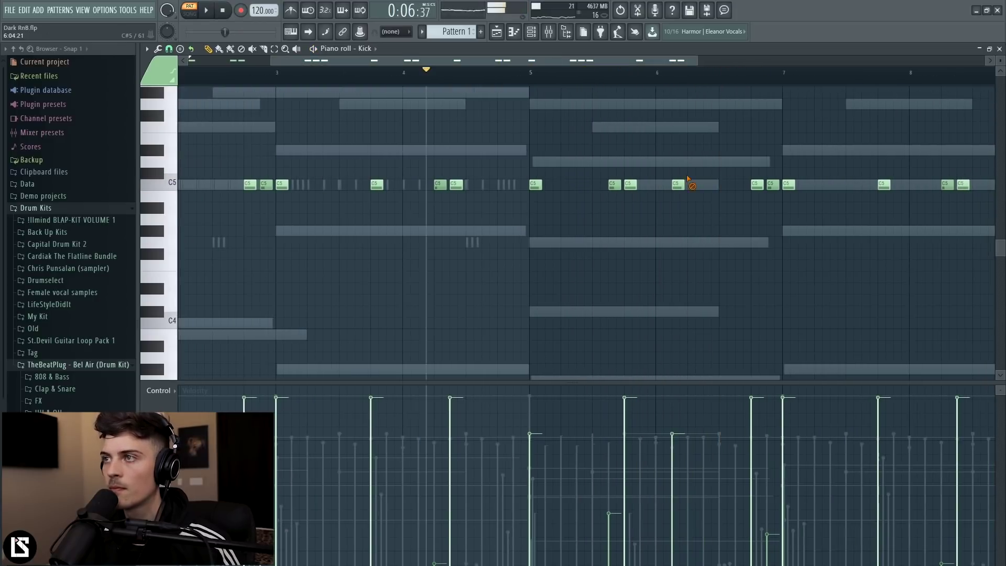
pyautogui.rightClick(680, 185)
pyautogui.press('space')
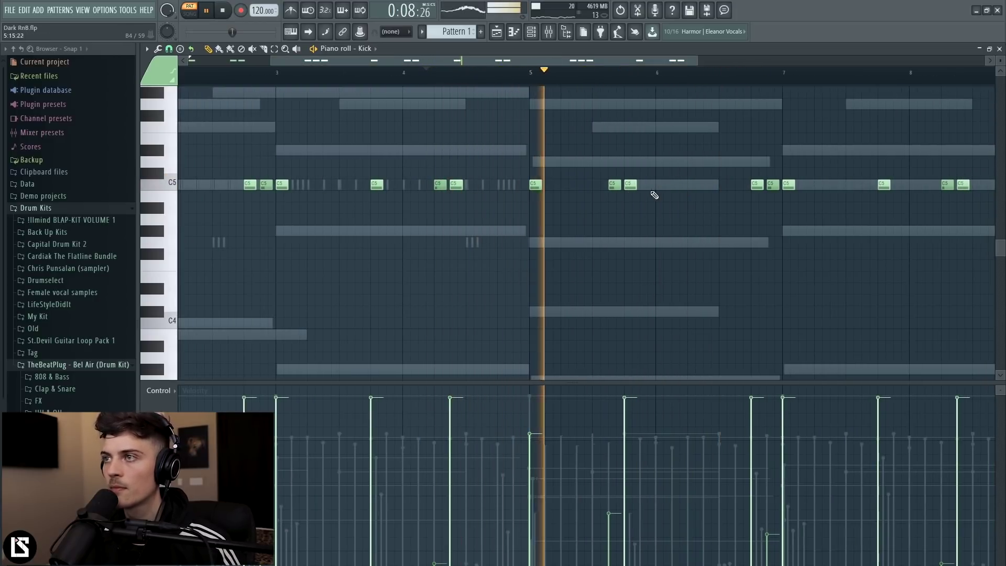
# Add a C5 kick on step 5 of bar 6, play the pattern and save the project
pyautogui.click(685, 186)
pyautogui.press('space')
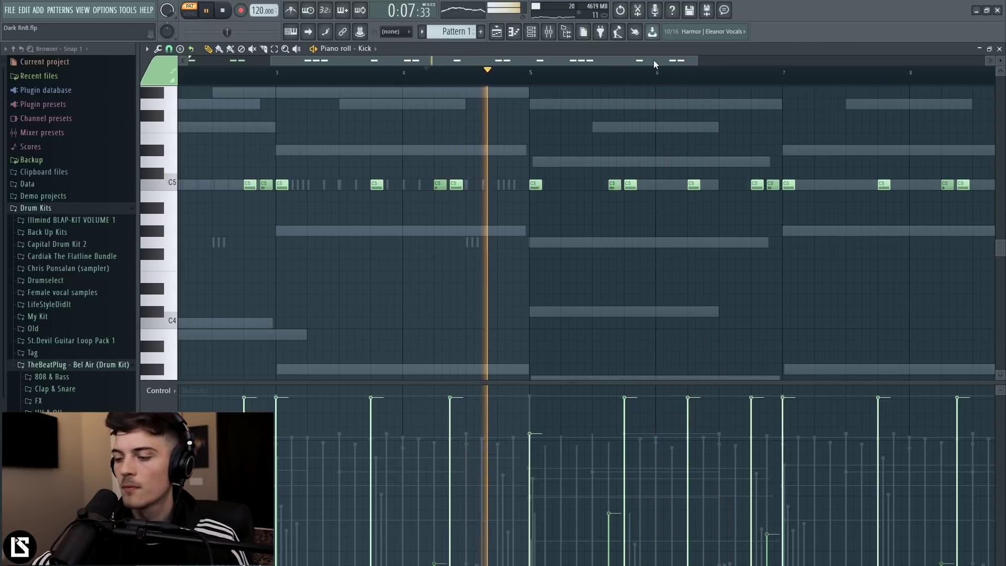
pyautogui.hotkey('ctrl', 's')
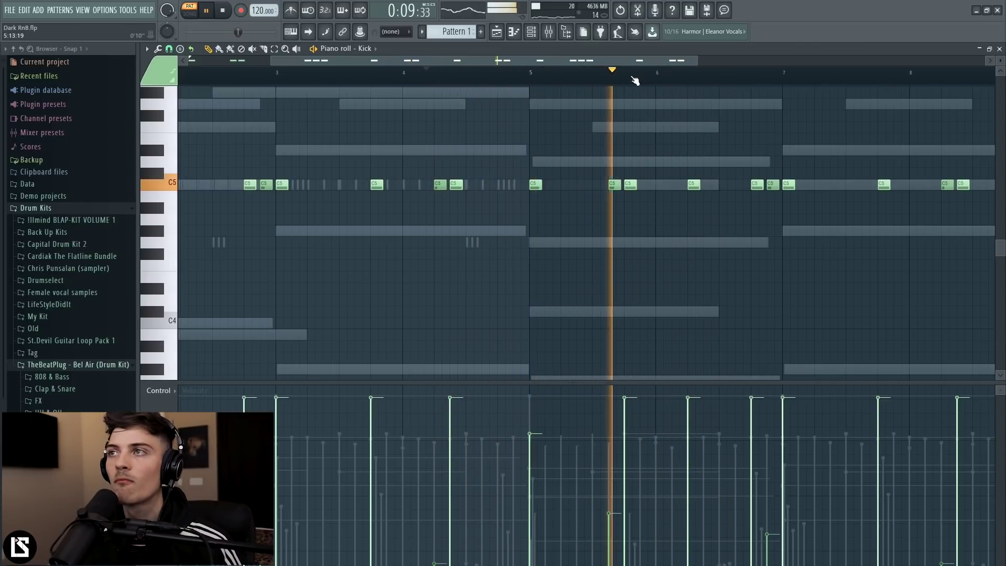
# Add C5 kicks on steps 13 and 15 of bar 8 during playback
pyautogui.moveTo(635, 61); pyautogui.dragTo(718, 61)
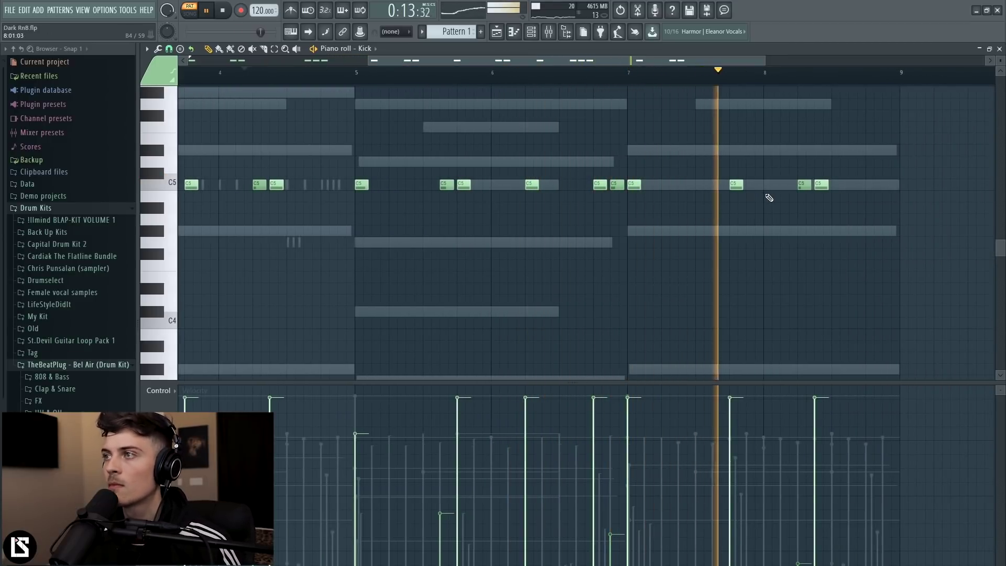
pyautogui.click(872, 186)
pyautogui.click(883, 186)
pyautogui.scroll(-3, 848, 83)
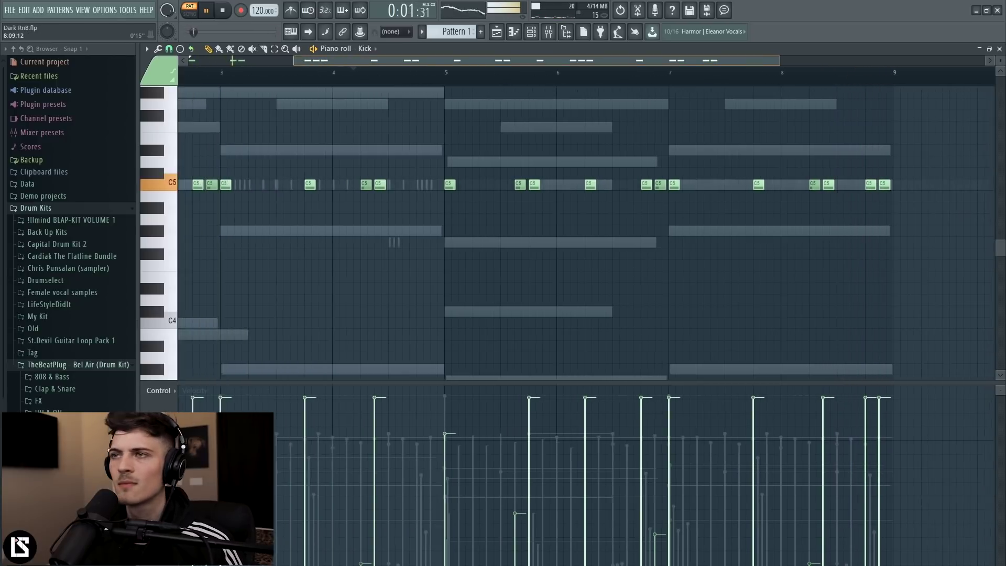
pyautogui.moveTo(671, 61); pyautogui.dragTo(562, 63)
pyautogui.scroll(-1, 561, 63)
# Open the LS 808 notes from the channel rack, review the bass line and bring the channel rack back up
pyautogui.press('F6')
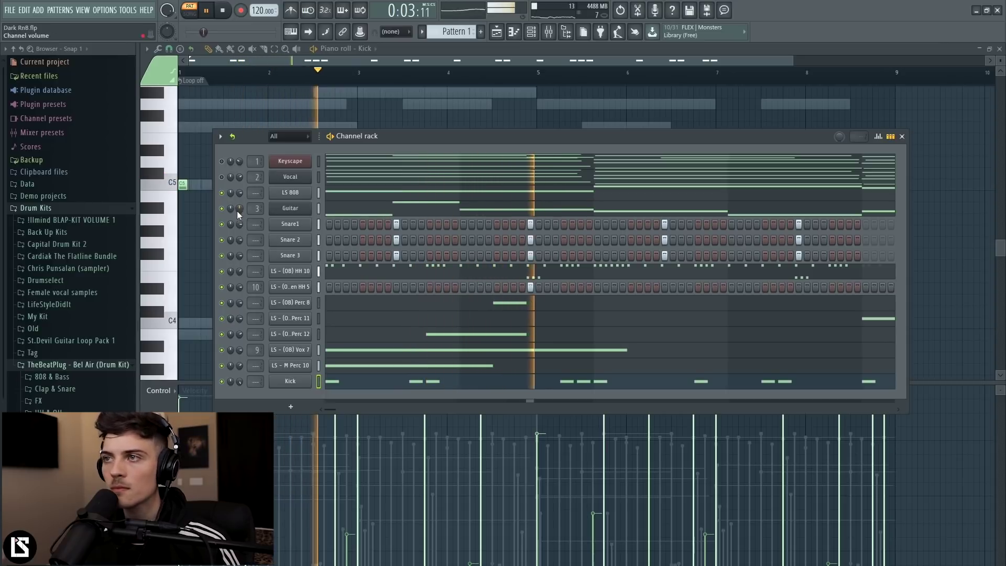
pyautogui.click(377, 193)
pyautogui.scroll(4, 386, 234)
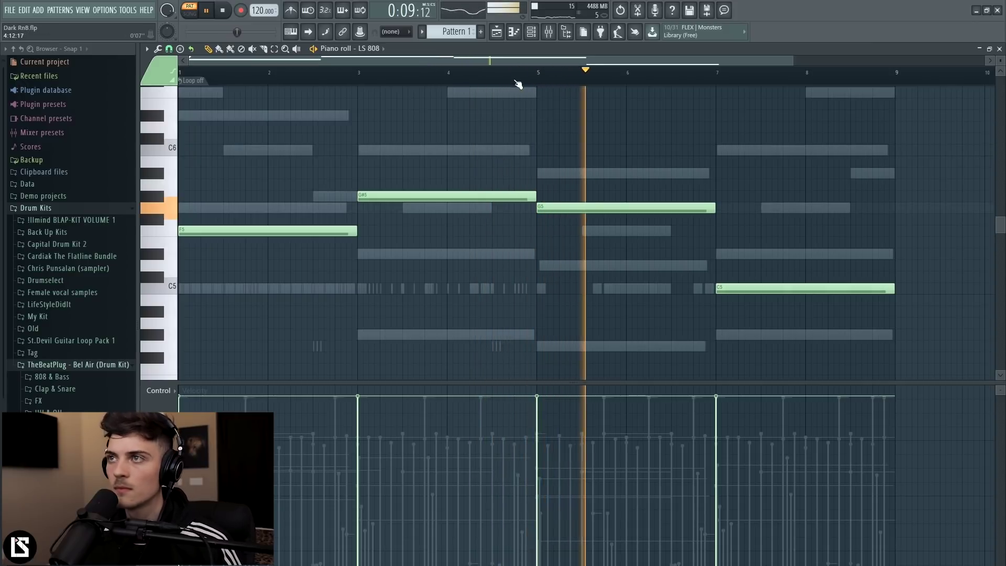
pyautogui.scroll(-2, 524, 79)
pyautogui.click(532, 33)
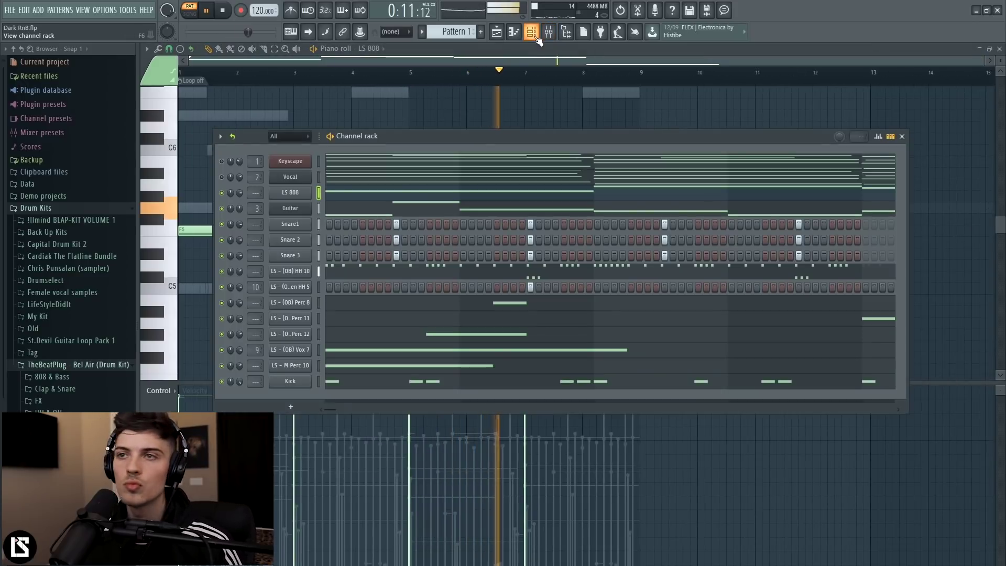